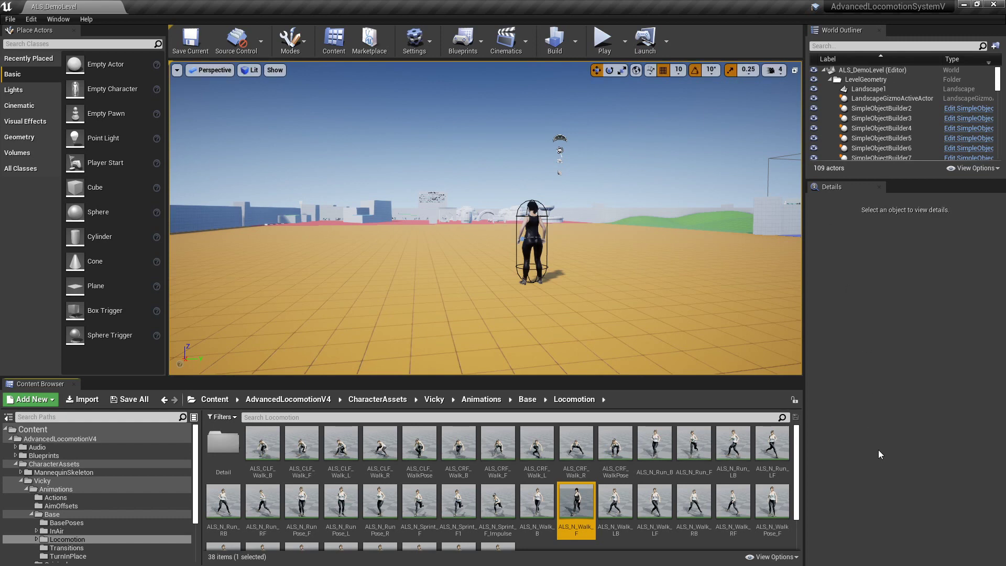
Step: Open the ALS_N_Walk_F animation and maximize the animation editor window
{"action": "mouse_move", "coordinate": [574, 517]}
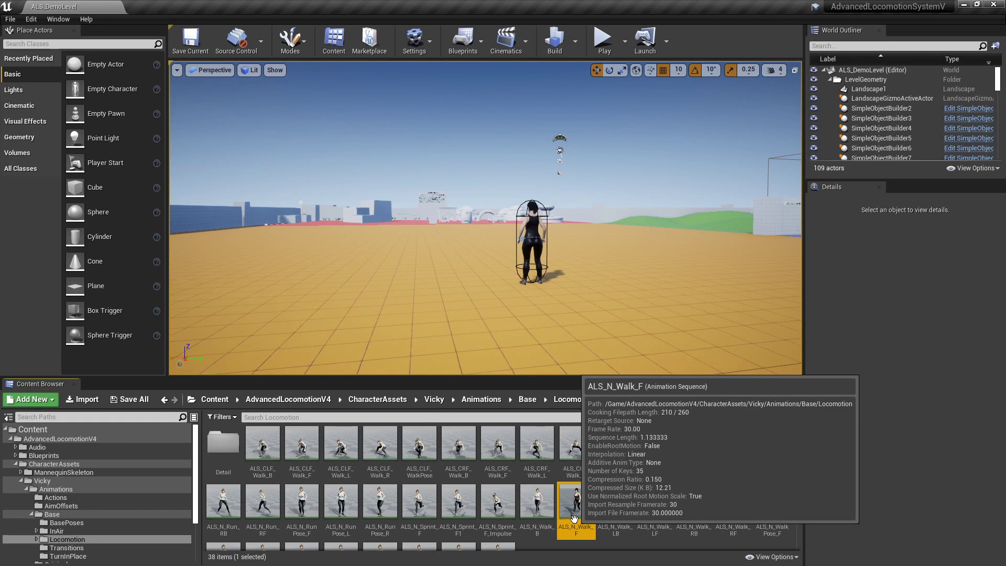
{"action": "double_click", "coordinate": [574, 519]}
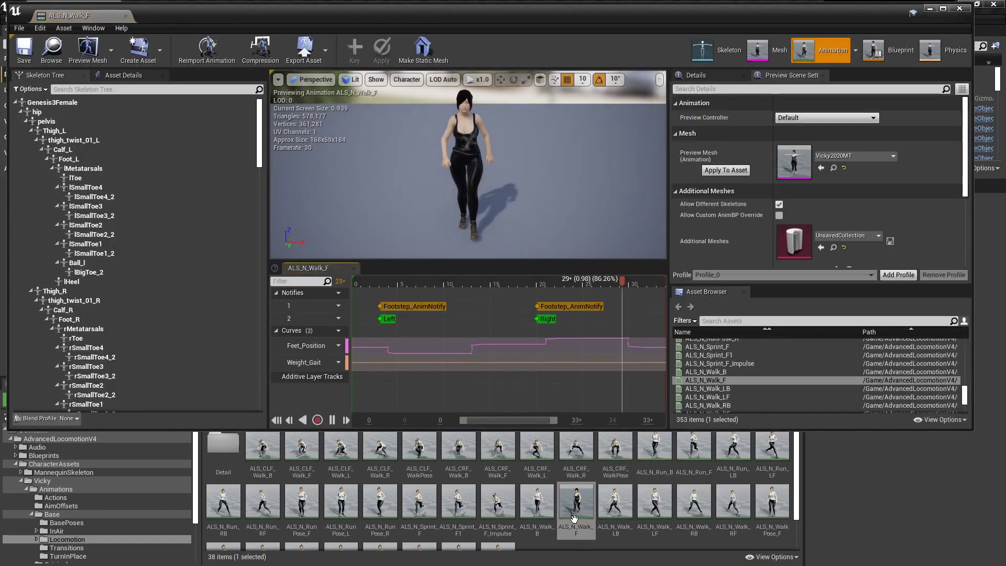
{"action": "left_click", "coordinate": [943, 8]}
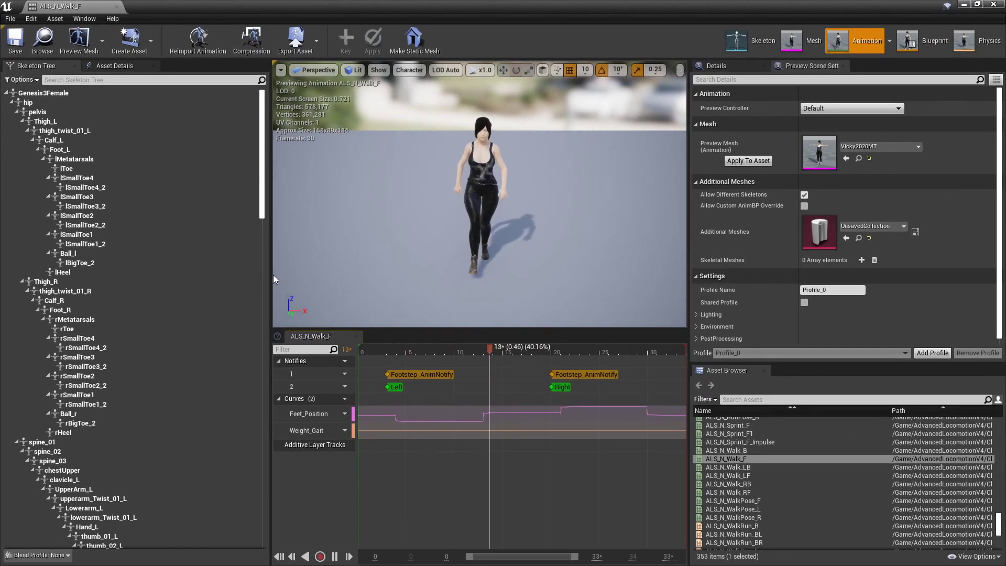
Step: Drag the panel splitters to widen and heighten the preview viewport and timeline
{"action": "left_click_drag", "start_coordinate": [270, 280], "coordinate": [133, 279]}
{"action": "left_click_drag", "start_coordinate": [689, 241], "coordinate": [878, 242]}
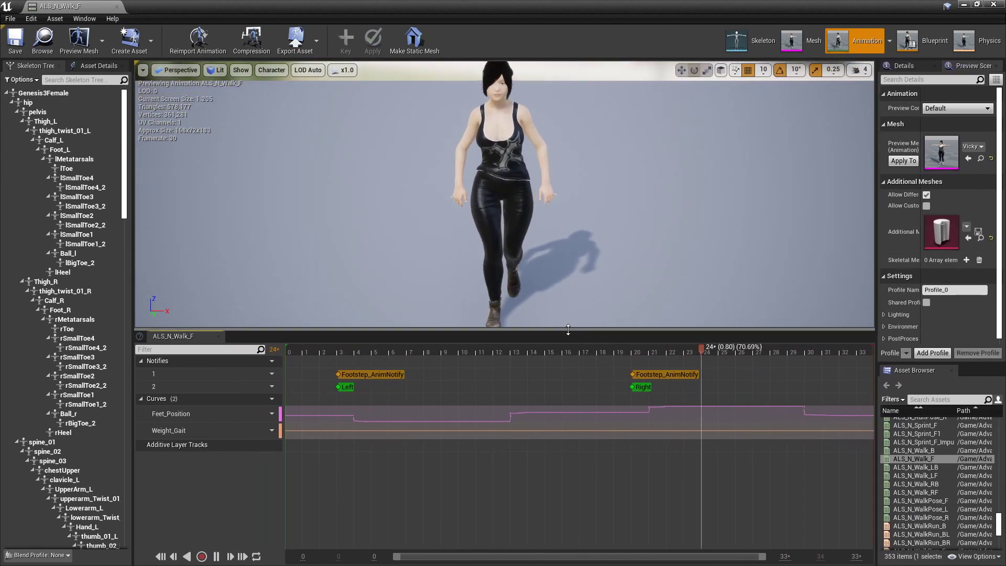
{"action": "left_click_drag", "start_coordinate": [568, 329], "coordinate": [570, 372]}
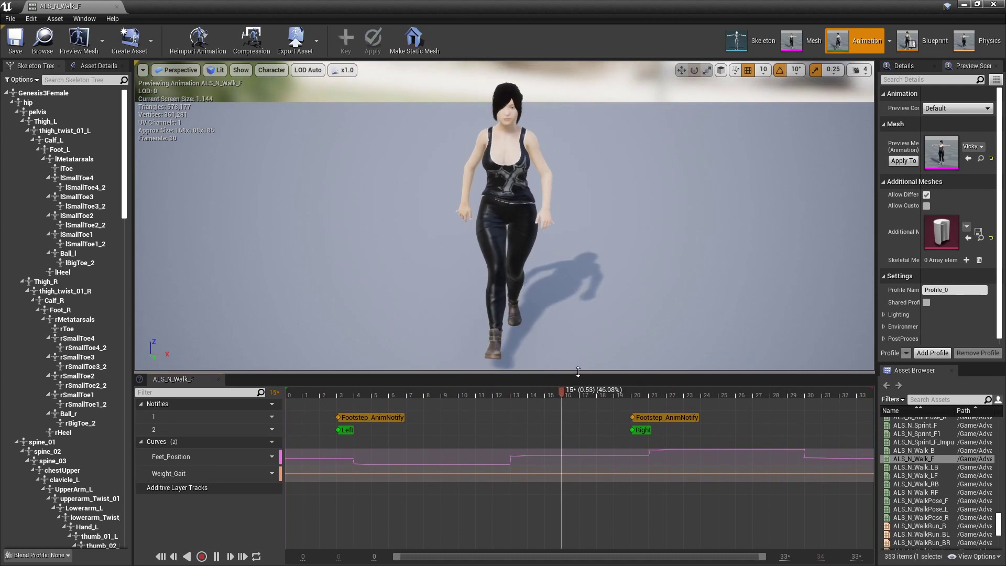
{"action": "left_click", "coordinate": [84, 19]}
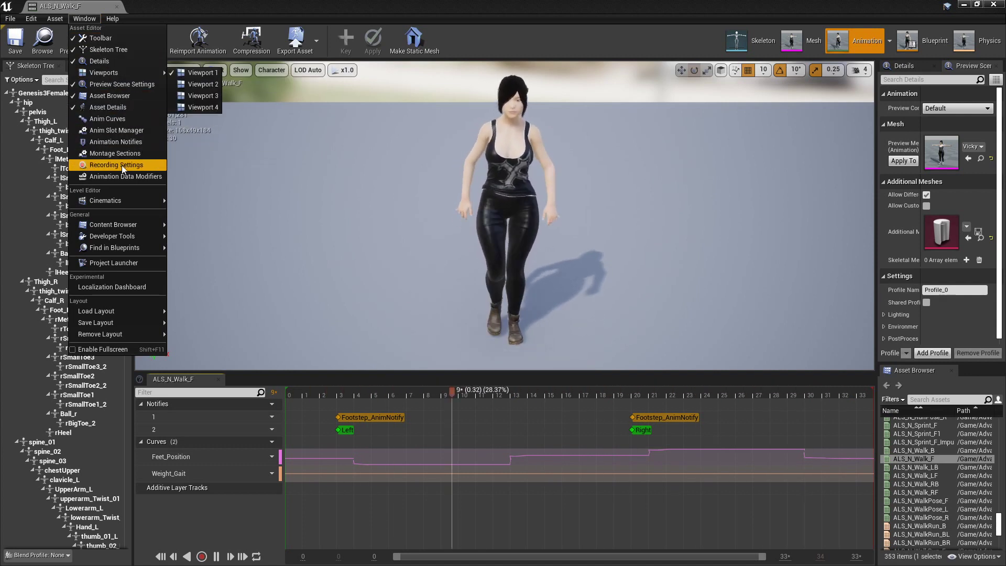
{"action": "left_click", "coordinate": [526, 9]}
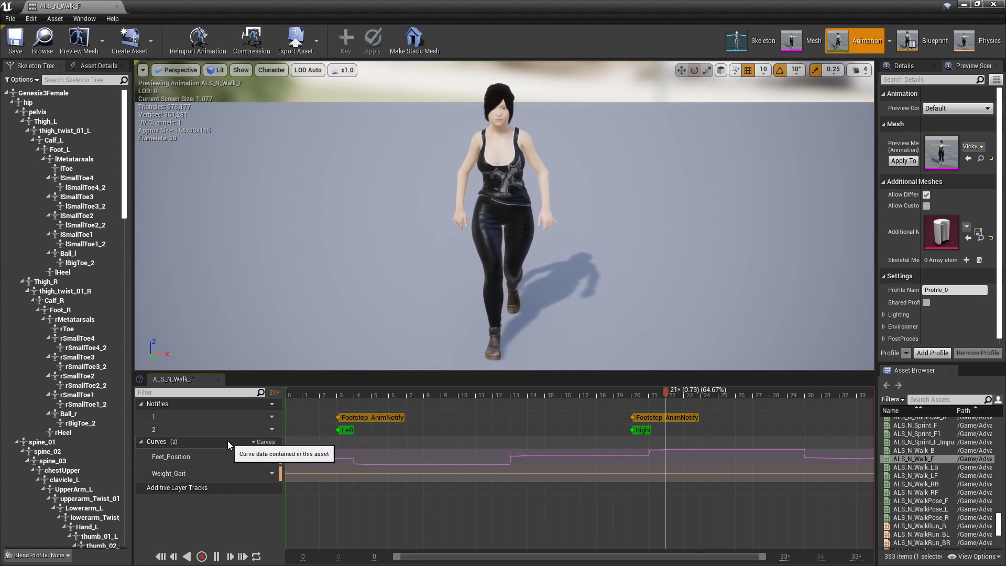
Step: Use Add Curve in the Curves menu to add the Genesis3Female__pCTRLBreastsSide-Side curve track
{"action": "left_click", "coordinate": [265, 444]}
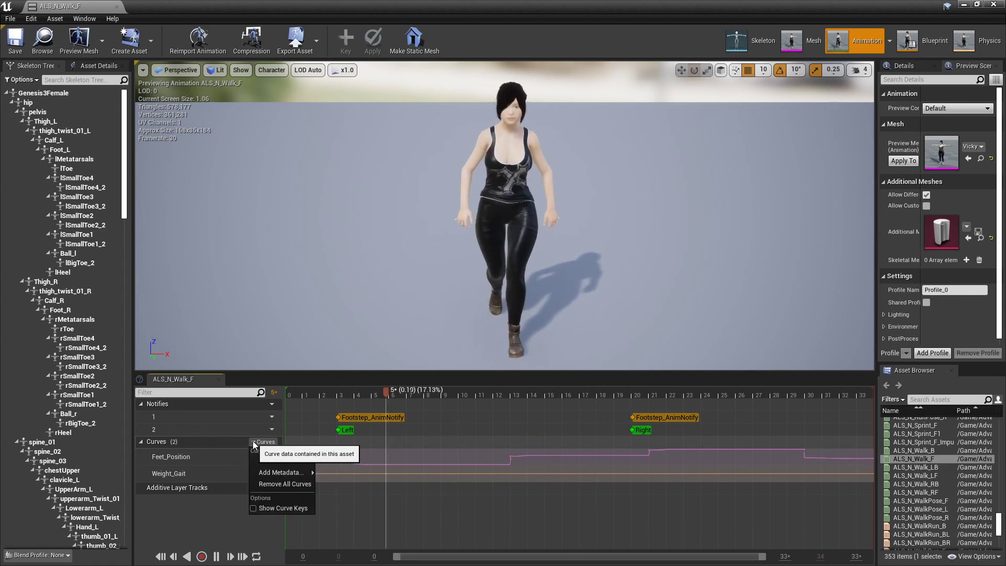
{"action": "mouse_move", "coordinate": [274, 477]}
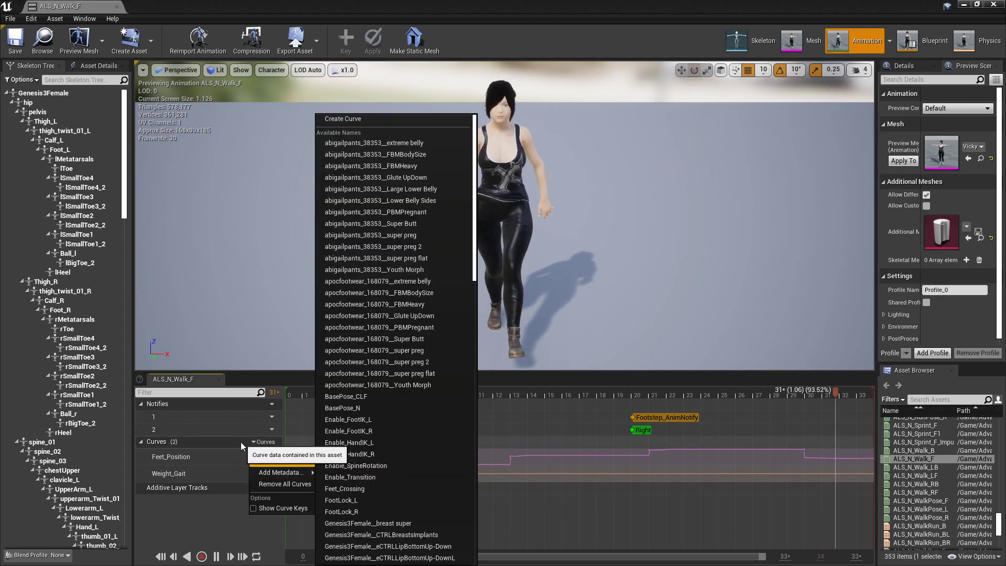
{"action": "left_click", "coordinate": [163, 444]}
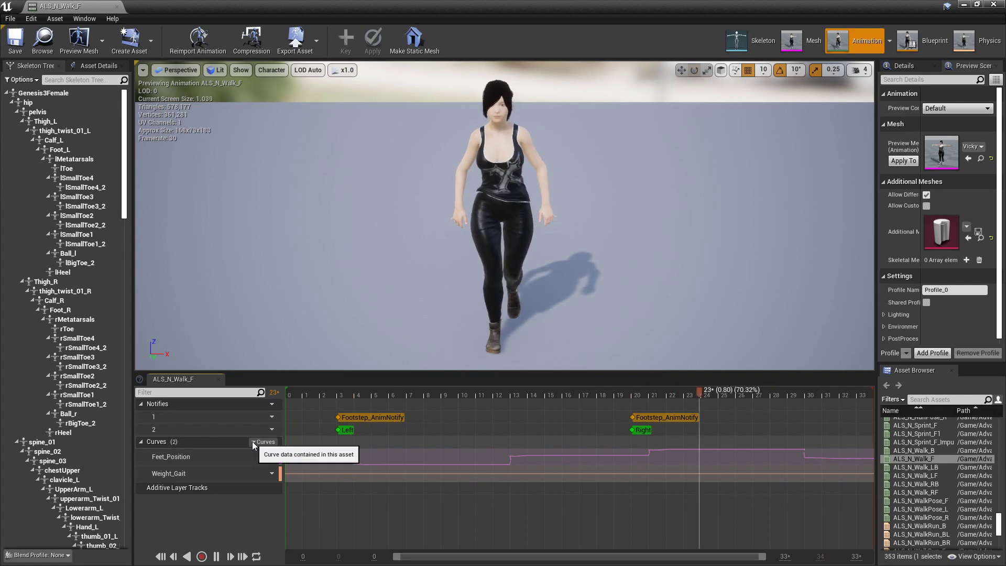
{"action": "left_click", "coordinate": [253, 442]}
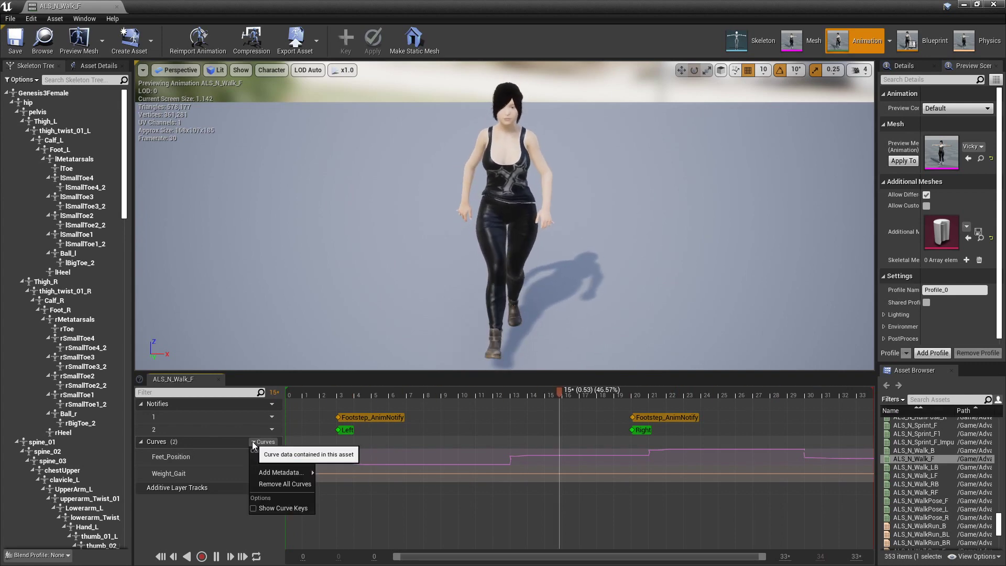
{"action": "mouse_move", "coordinate": [268, 469]}
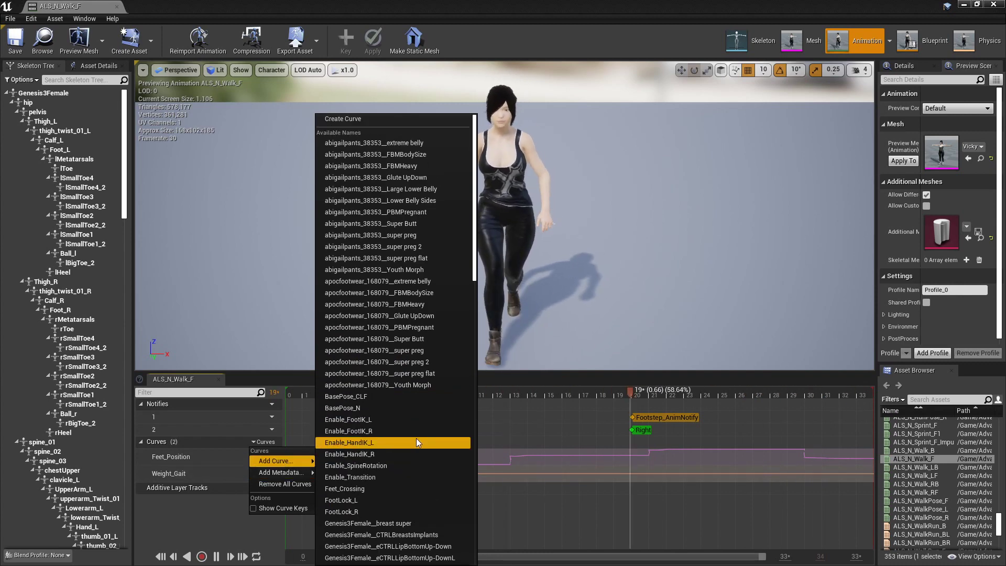
{"action": "scroll", "coordinate": [427, 436], "scroll_direction": "down", "scroll_amount": 3}
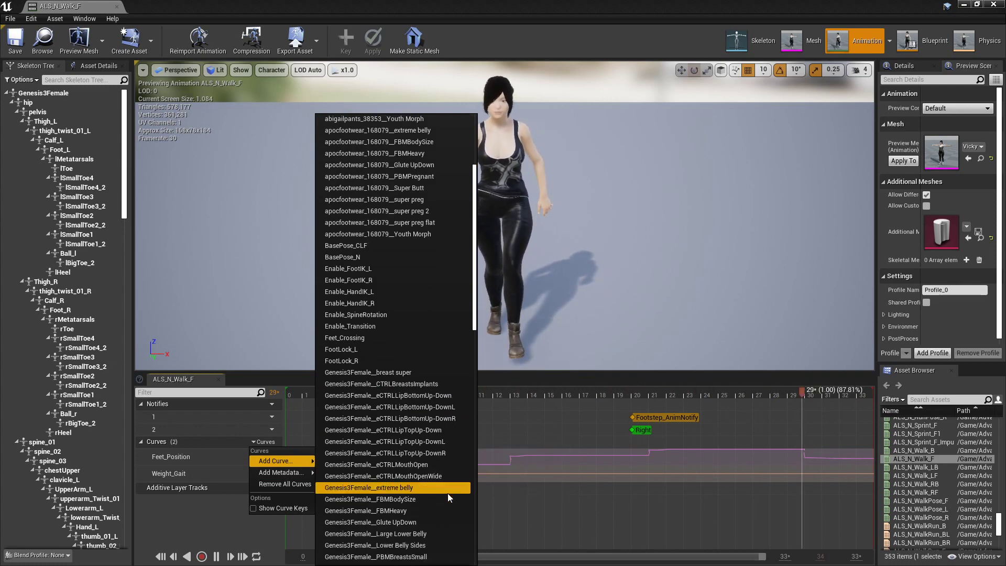
{"action": "scroll", "coordinate": [447, 492], "scroll_direction": "down", "scroll_amount": 2}
{"action": "scroll", "coordinate": [448, 492], "scroll_direction": "down", "scroll_amount": 2}
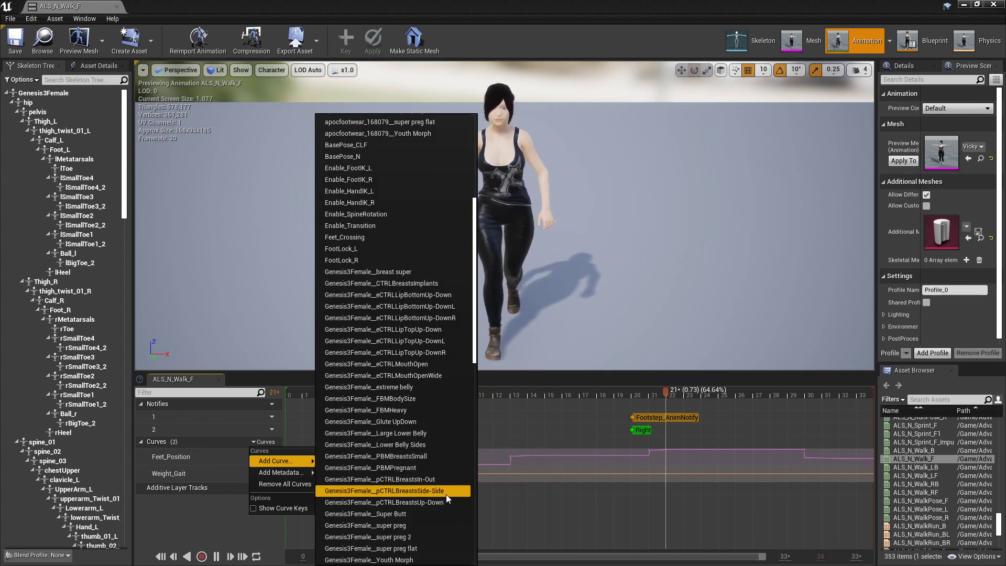
{"action": "left_click", "coordinate": [420, 491]}
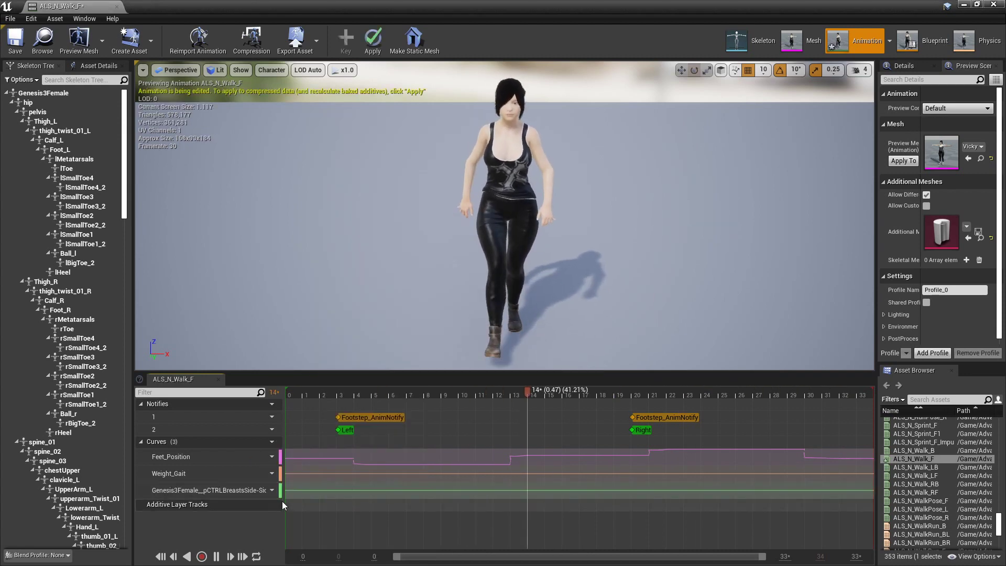
{"action": "left_click", "coordinate": [265, 491]}
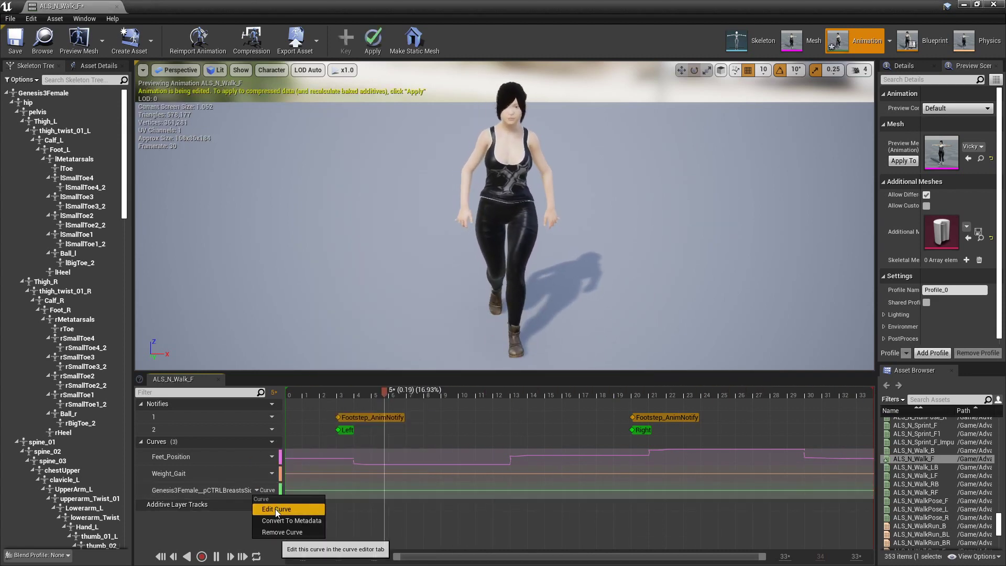
Step: Open the side-to-side curve in the Curve Editor with the preview paused at frame 0
{"action": "left_click", "coordinate": [276, 510]}
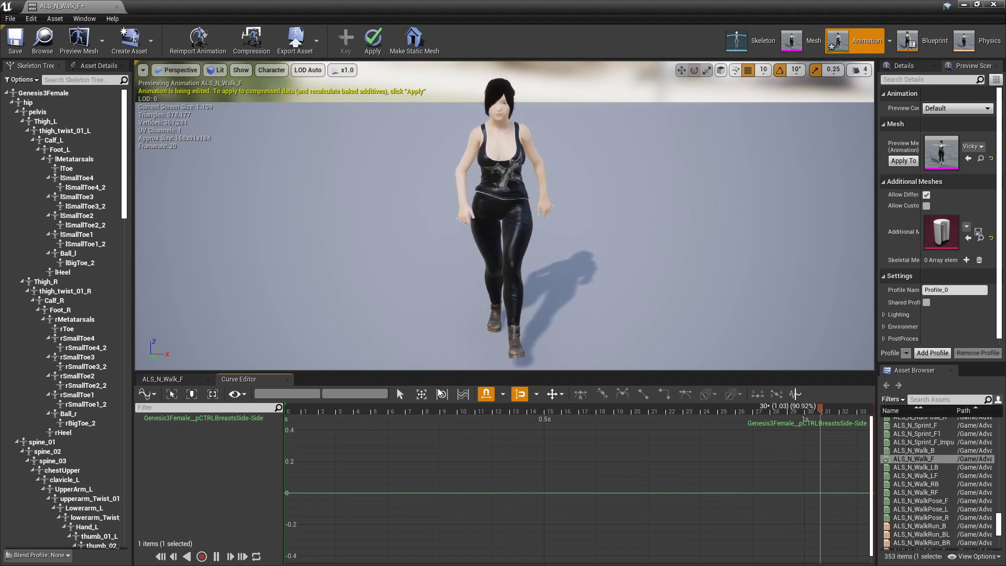
{"action": "left_click", "coordinate": [216, 556]}
{"action": "left_click_drag", "start_coordinate": [483, 415], "coordinate": [287, 414]}
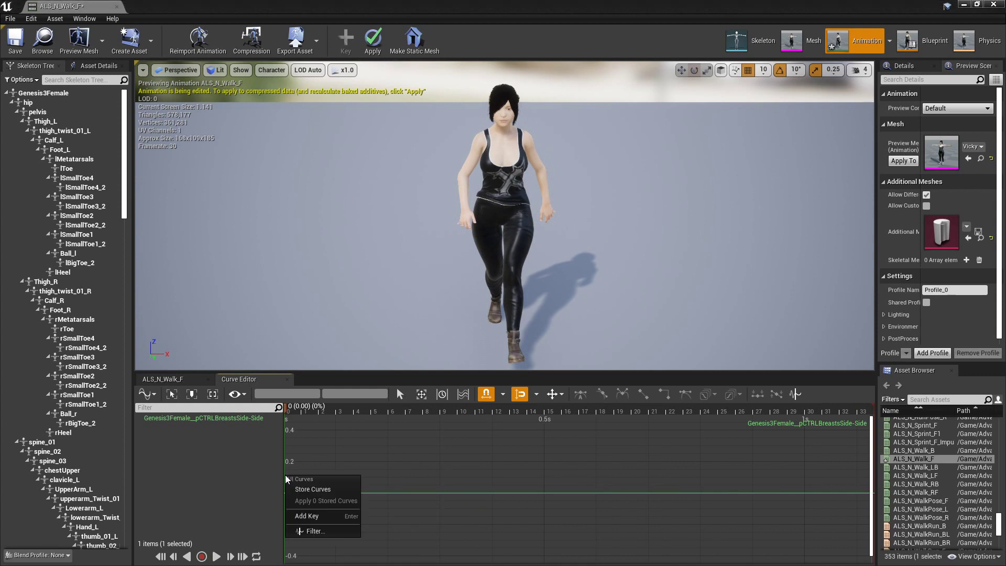
Step: Add a key at frame 0 with Auto tangents and value 1
{"action": "right_click", "coordinate": [287, 476]}
{"action": "left_click", "coordinate": [309, 516]}
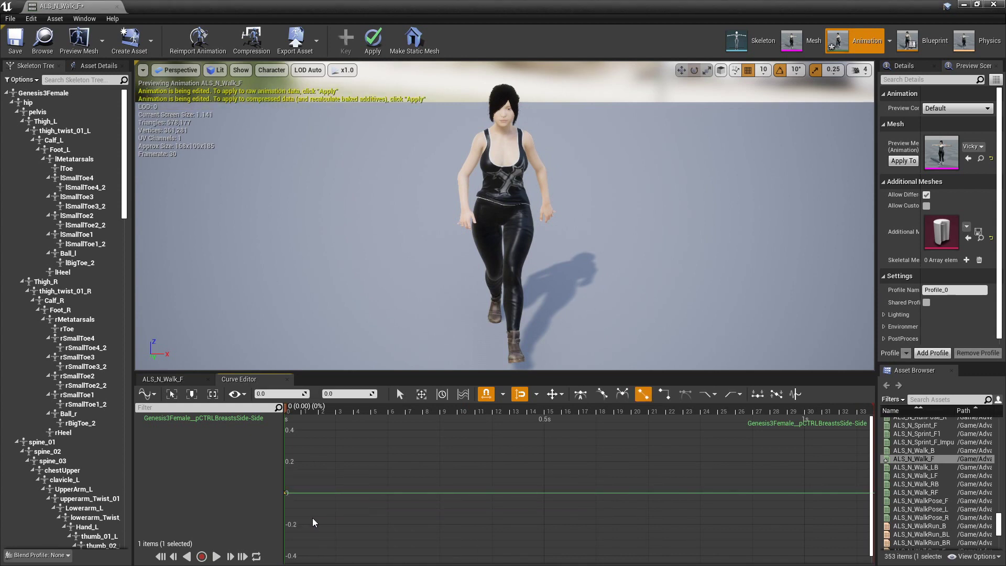
{"action": "right_click", "coordinate": [286, 493]}
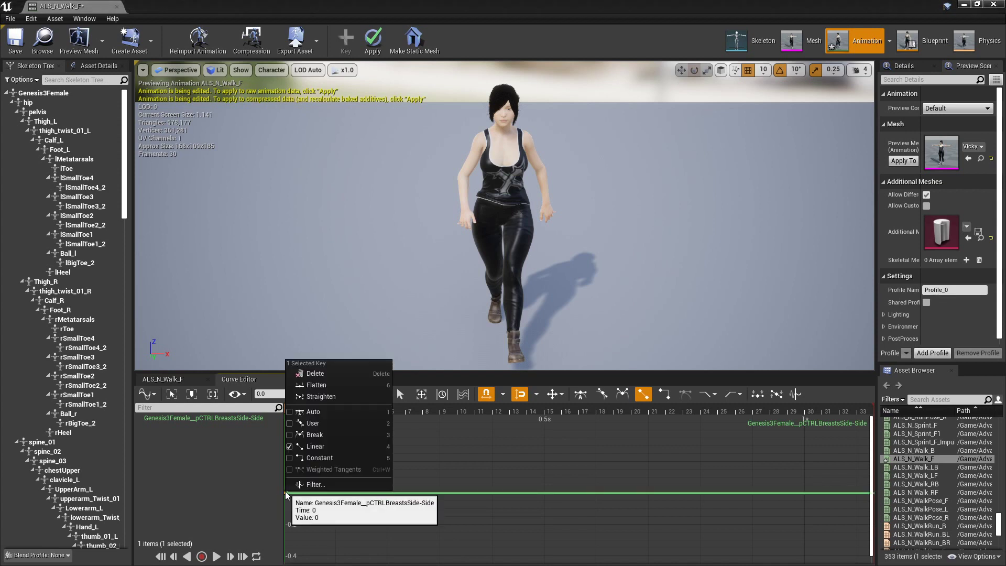
{"action": "left_click", "coordinate": [306, 413]}
{"action": "left_click", "coordinate": [331, 394]}
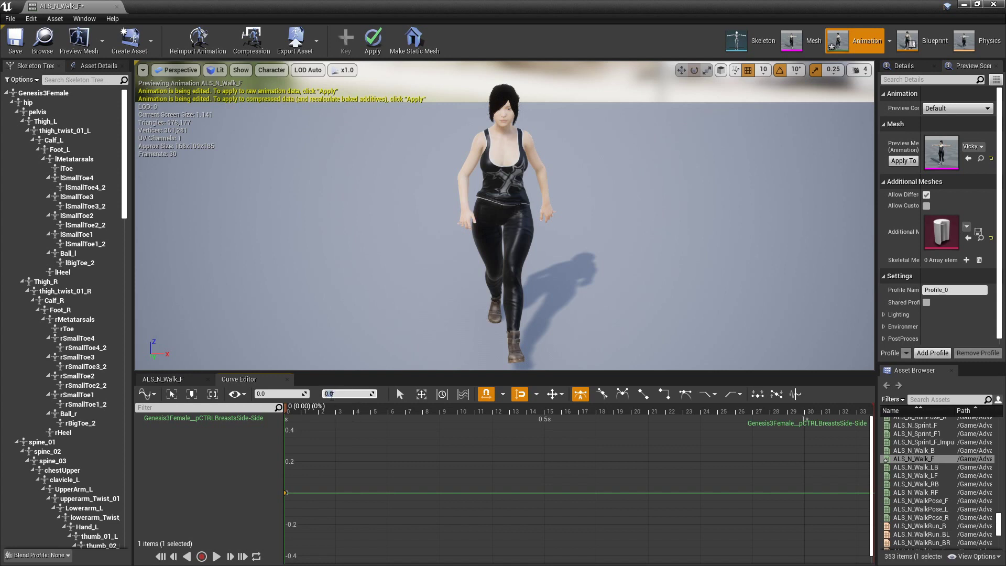
{"action": "type", "text": "1"}
{"action": "key", "text": "Return"}
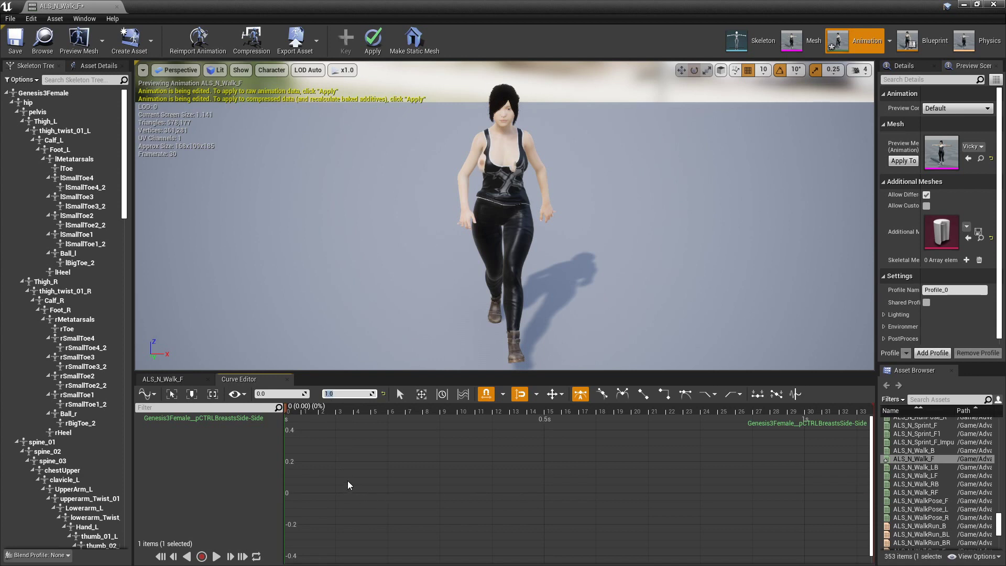
Step: Zoom out the curve graph and scrub the preview playhead to the last frame, 33
{"action": "scroll", "coordinate": [320, 466], "scroll_direction": "down", "scroll_amount": 3}
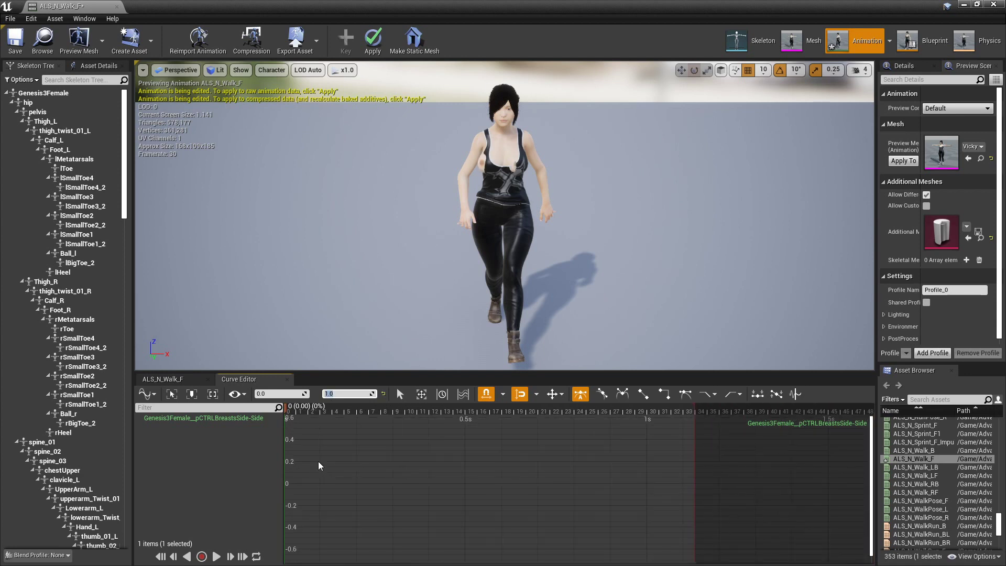
{"action": "scroll", "coordinate": [319, 466], "scroll_direction": "down", "scroll_amount": 2}
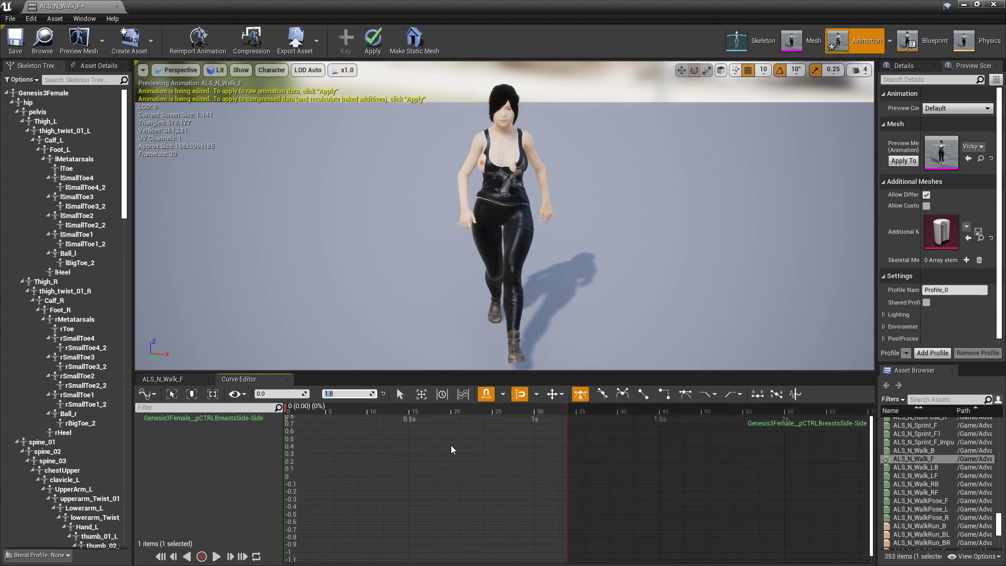
{"action": "mouse_move", "coordinate": [574, 454]}
{"action": "right_mouse_down"}
{"action": "mouse_move", "coordinate": [592, 459]}
{"action": "mouse_move", "coordinate": [578, 471]}
{"action": "mouse_move", "coordinate": [578, 463]}
{"action": "right_mouse_up"}
{"action": "scroll", "coordinate": [573, 464], "scroll_direction": "down", "scroll_amount": 1}
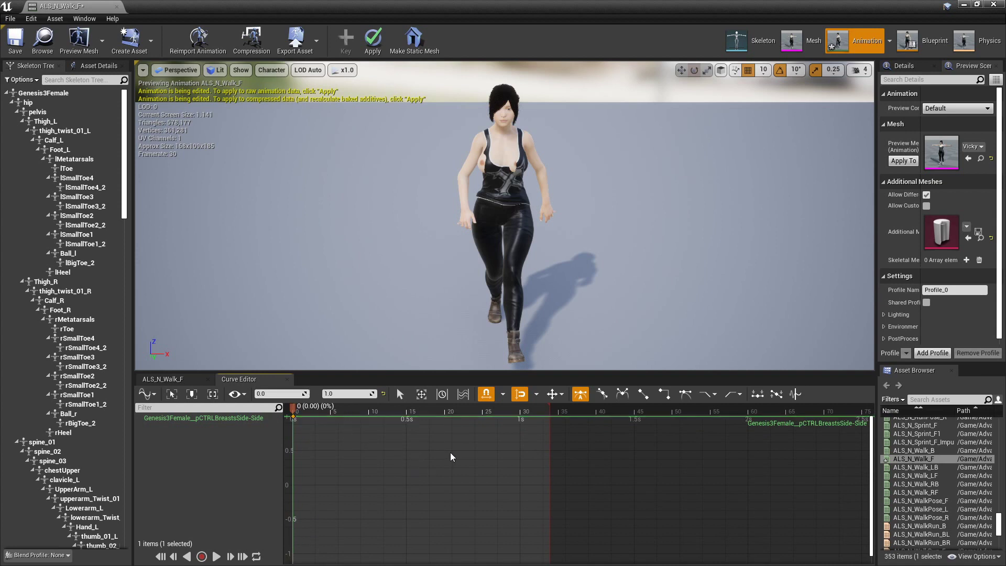
{"action": "left_click_drag", "start_coordinate": [295, 410], "coordinate": [588, 445]}
{"action": "left_click_drag", "start_coordinate": [554, 413], "coordinate": [551, 462]}
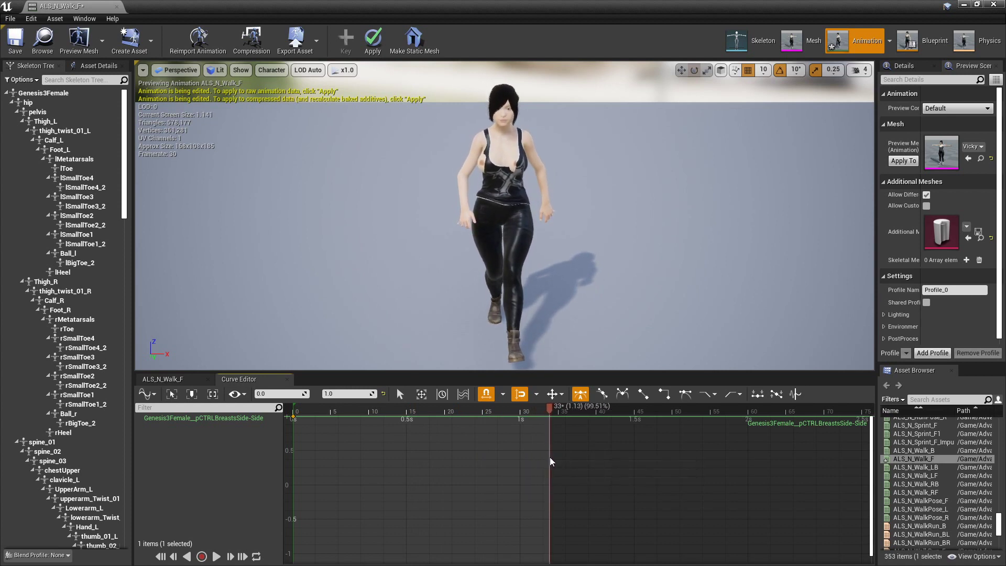
Step: Add a key near 1.1 s with value -1 so the curve descends
{"action": "right_click", "coordinate": [547, 487]}
{"action": "left_click", "coordinate": [530, 486]}
{"action": "right_click", "coordinate": [537, 488]}
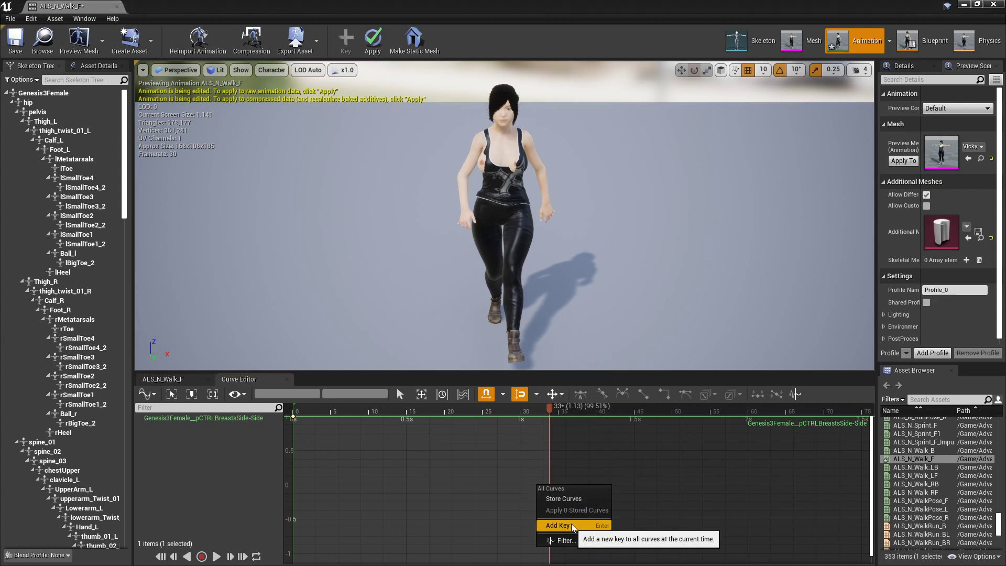
{"action": "left_click", "coordinate": [557, 525]}
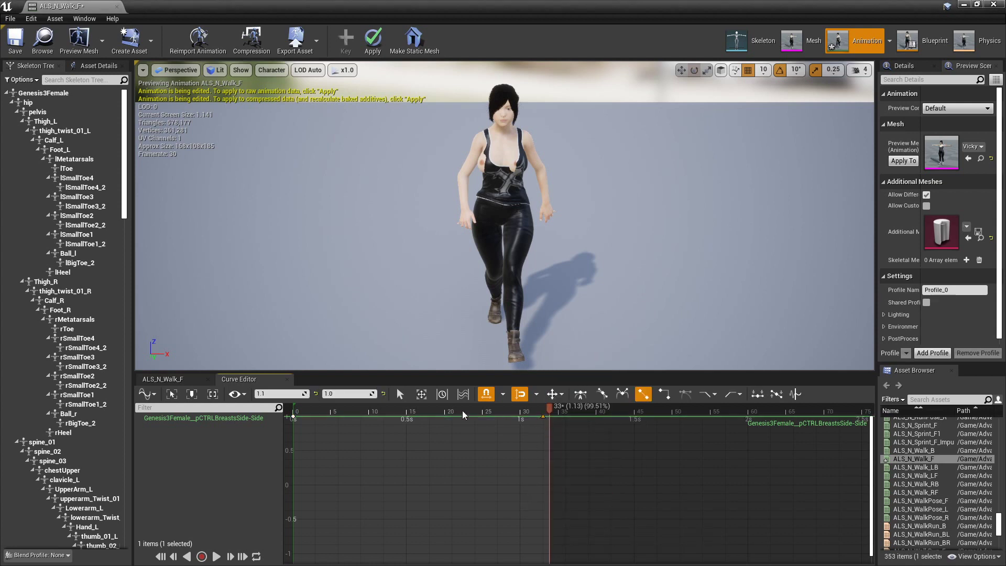
{"action": "left_click", "coordinate": [331, 393]}
{"action": "type", "text": "-1"}
{"action": "key", "text": "Return"}
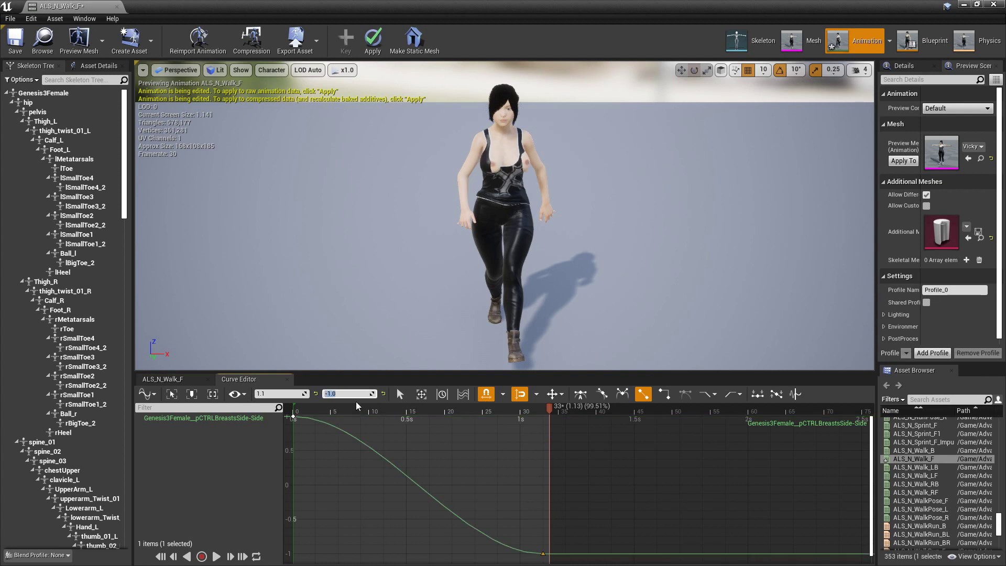
Step: Add a middle key at 0.5 s with value 0.0
{"action": "right_click", "coordinate": [408, 481]}
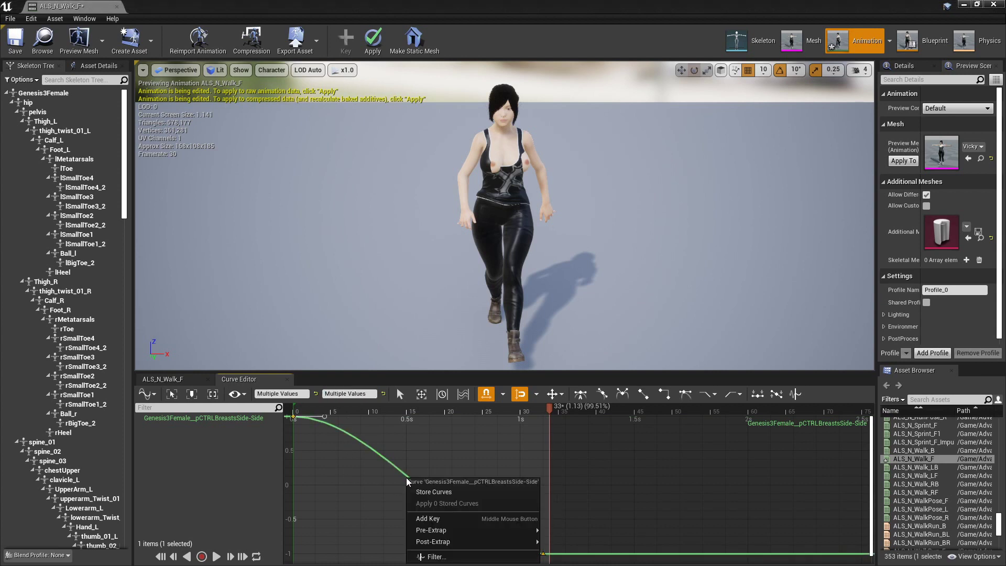
{"action": "left_click", "coordinate": [431, 518]}
{"action": "left_click", "coordinate": [338, 396]}
{"action": "type", "text": "0.0"}
{"action": "key", "text": "Return"}
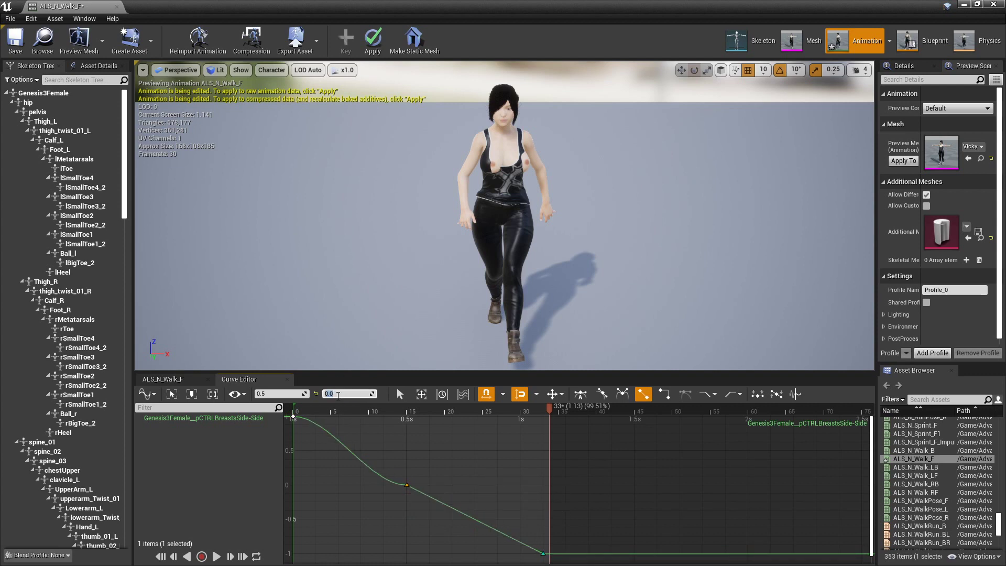
Step: Change the first key's value from 1 to 0.0
{"action": "left_click", "coordinate": [293, 423]}
{"action": "left_click", "coordinate": [336, 394]}
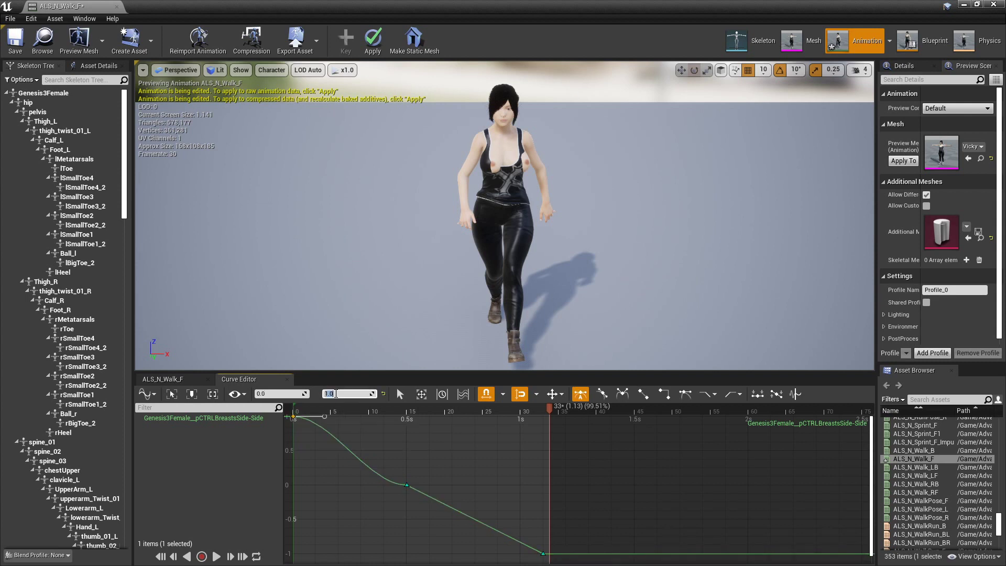
{"action": "type", "text": "0.0"}
{"action": "key", "text": "Return"}
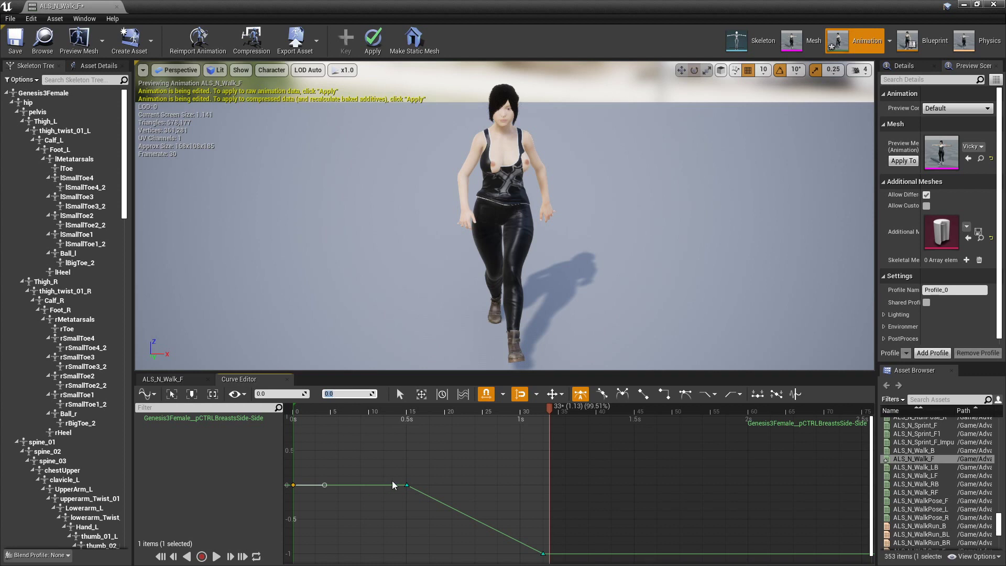
Step: Give the 0.5 s key Auto tangents and drag it earlier to about 0.3 s
{"action": "mouse_move", "coordinate": [407, 487]}
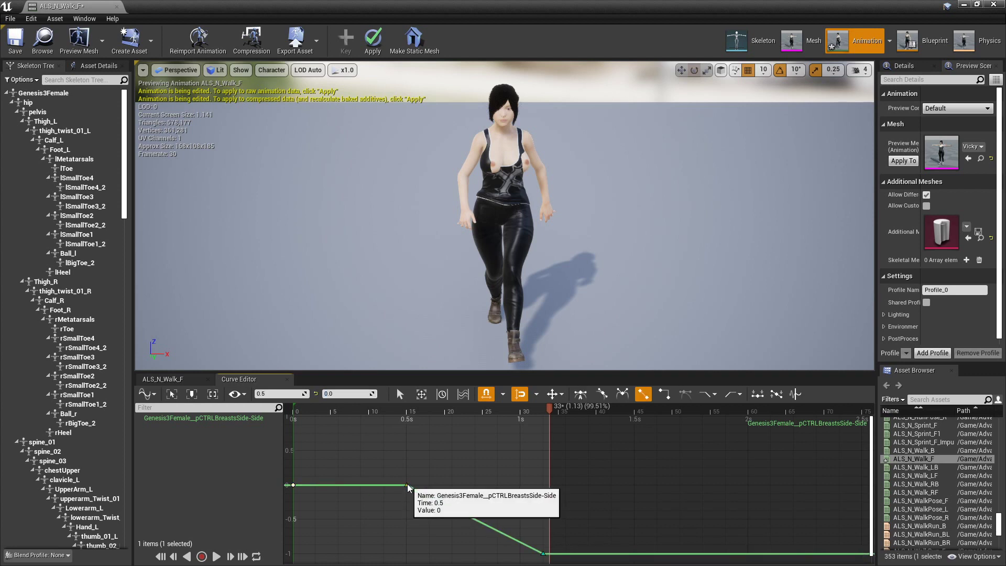
{"action": "right_click", "coordinate": [407, 483]}
{"action": "left_click", "coordinate": [412, 404]}
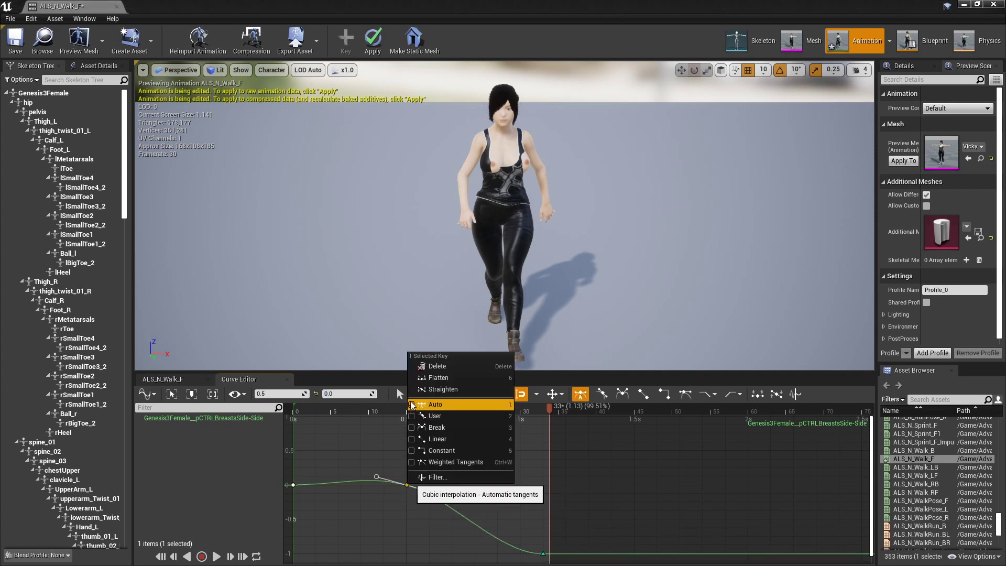
{"action": "left_click", "coordinate": [543, 554]}
{"action": "right_click", "coordinate": [543, 554]}
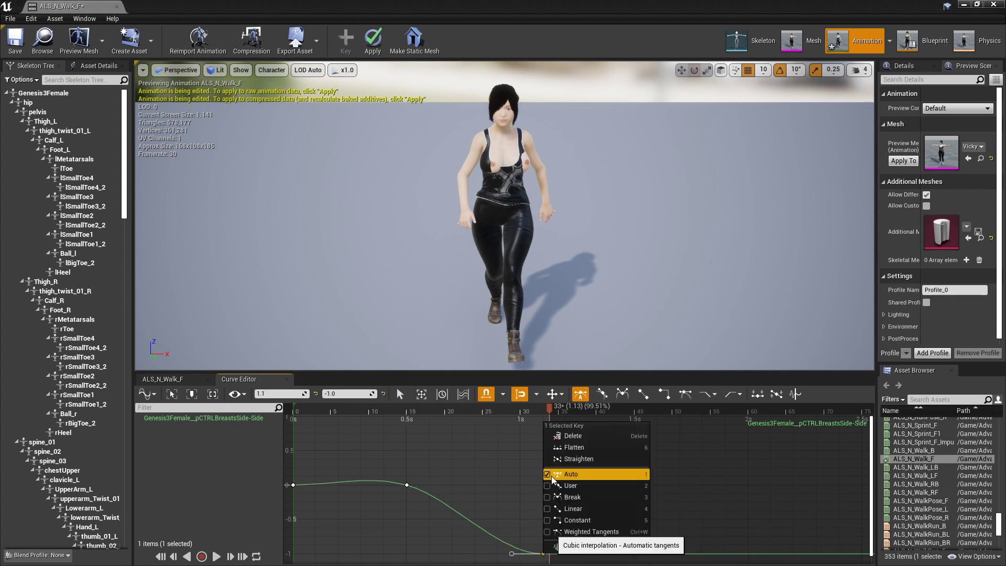
{"action": "left_click", "coordinate": [555, 412]}
{"action": "left_click_drag", "start_coordinate": [550, 409], "coordinate": [361, 414]}
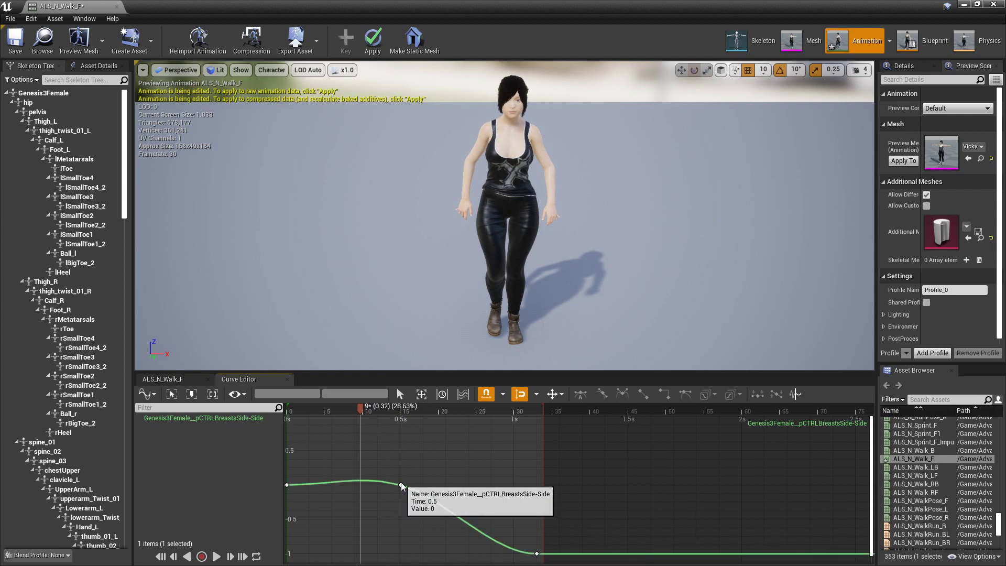
{"action": "left_click_drag", "start_coordinate": [400, 485], "coordinate": [359, 486]}
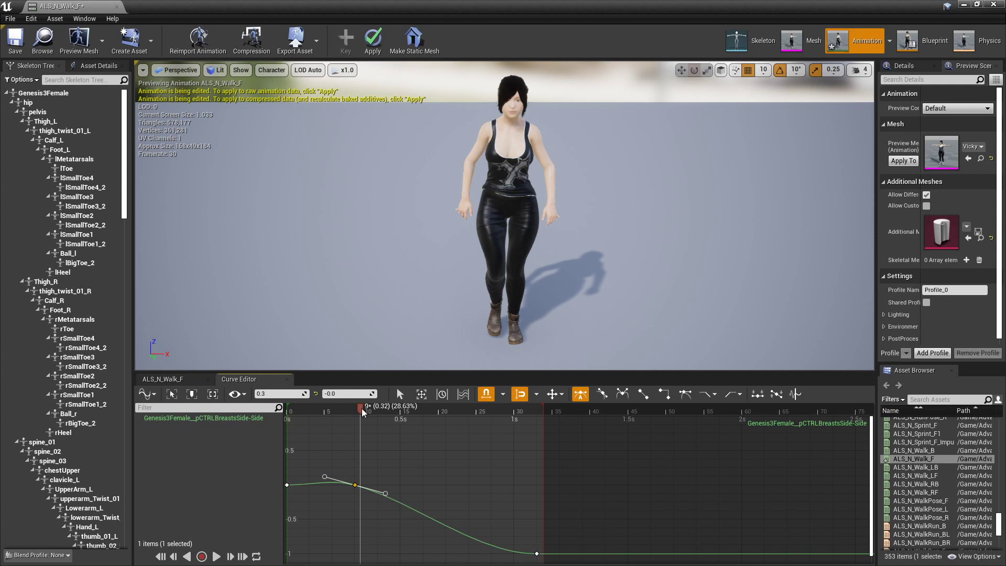
Step: Add a key at frame 20 (0.7 s) with value 1.0 and Auto tangents
{"action": "left_click_drag", "start_coordinate": [363, 413], "coordinate": [282, 470]}
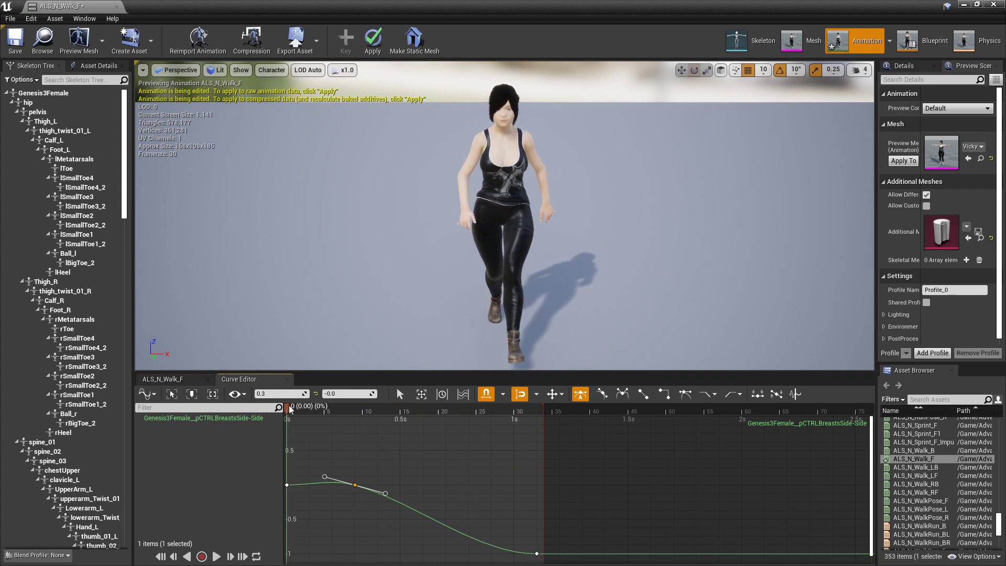
{"action": "left_click_drag", "start_coordinate": [286, 409], "coordinate": [447, 419]}
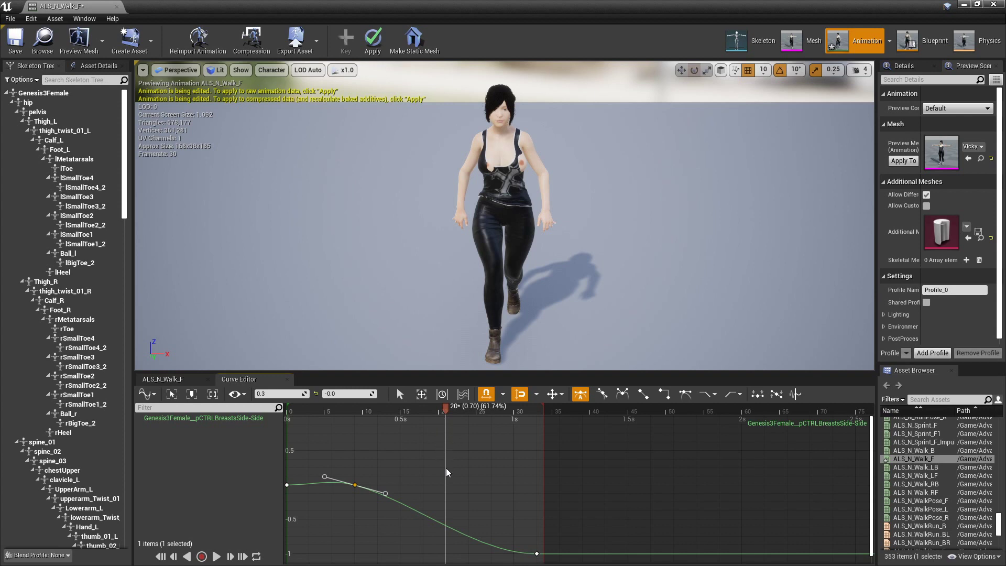
{"action": "right_click", "coordinate": [446, 442]}
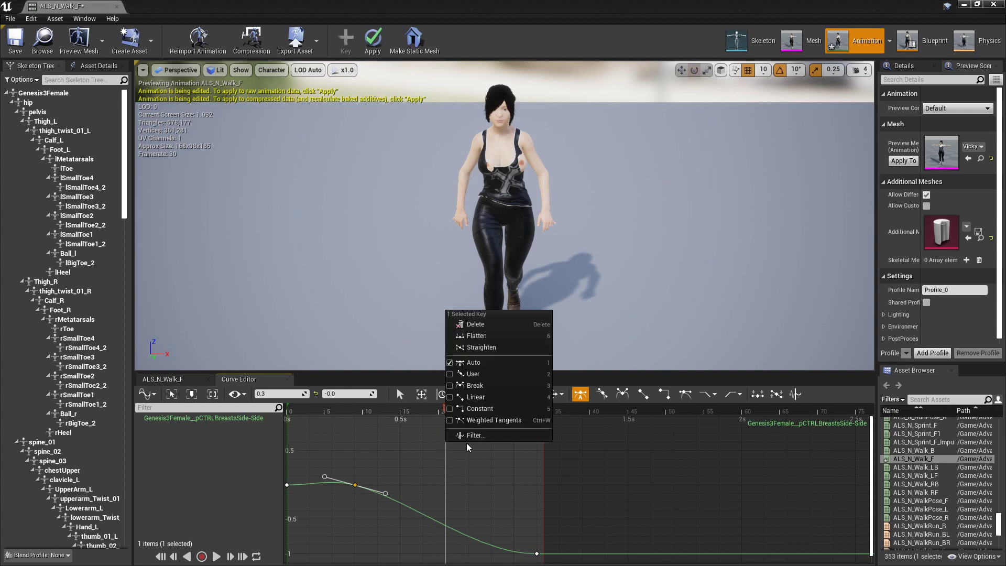
{"action": "left_click", "coordinate": [464, 454]}
{"action": "right_click", "coordinate": [463, 453]}
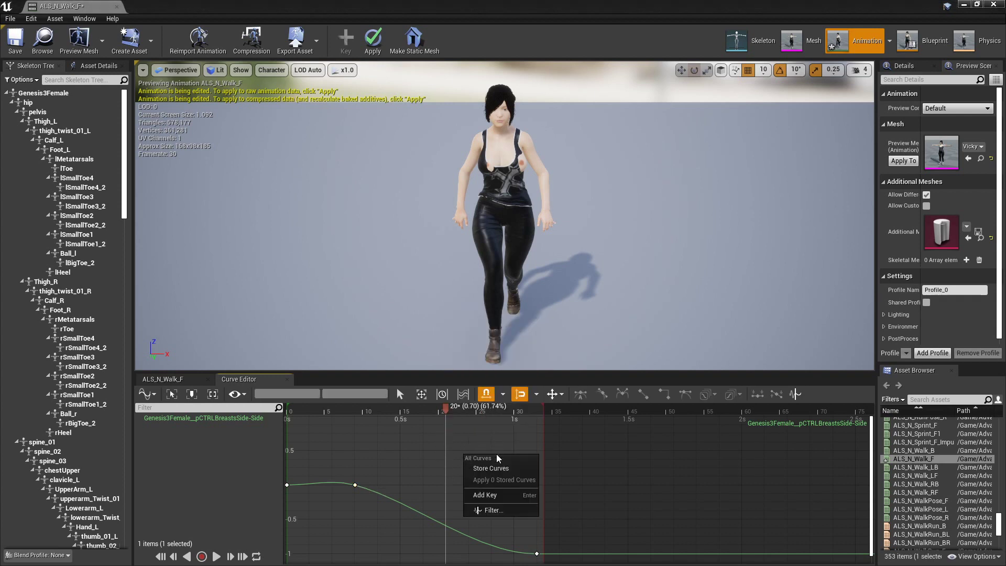
{"action": "left_click", "coordinate": [494, 493]}
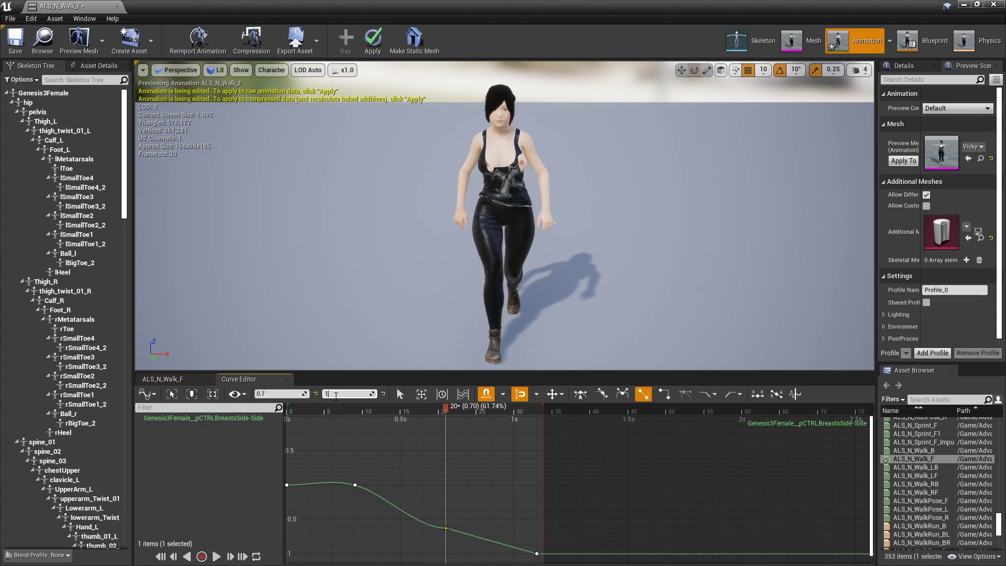
{"action": "key", "text": "Return"}
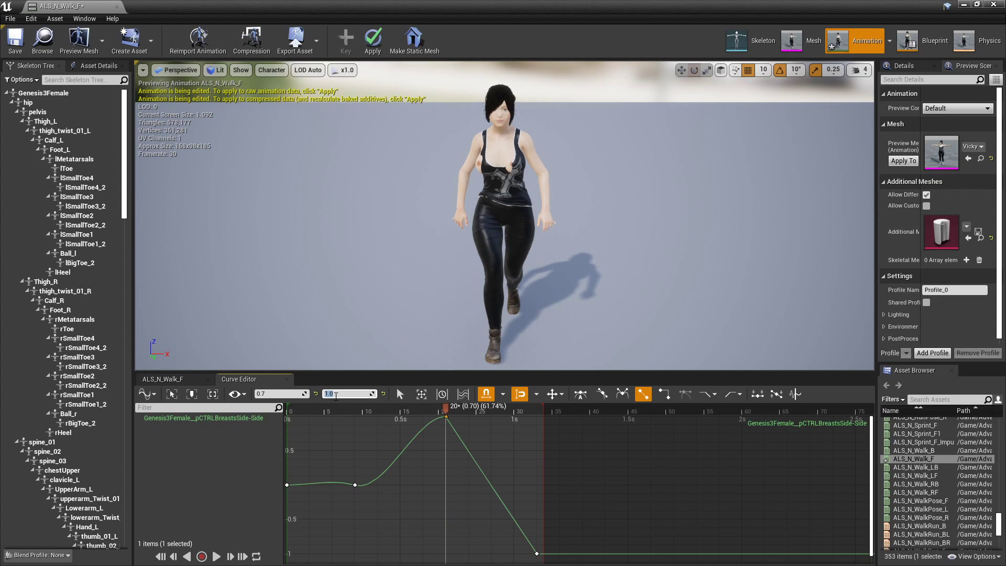
{"action": "right_click", "coordinate": [446, 417]}
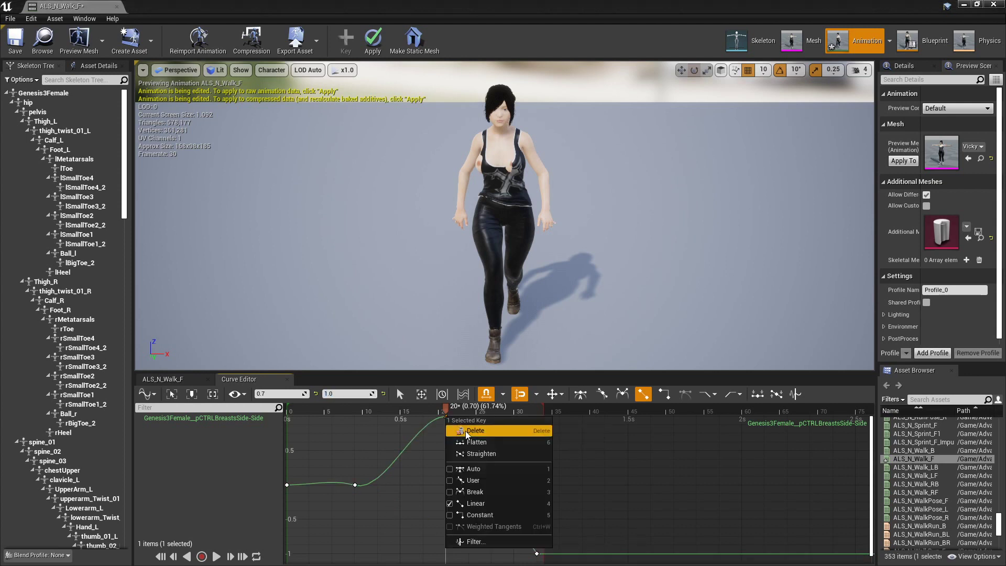
{"action": "left_click", "coordinate": [472, 471]}
{"action": "left_click_drag", "start_coordinate": [440, 412], "coordinate": [283, 475]}
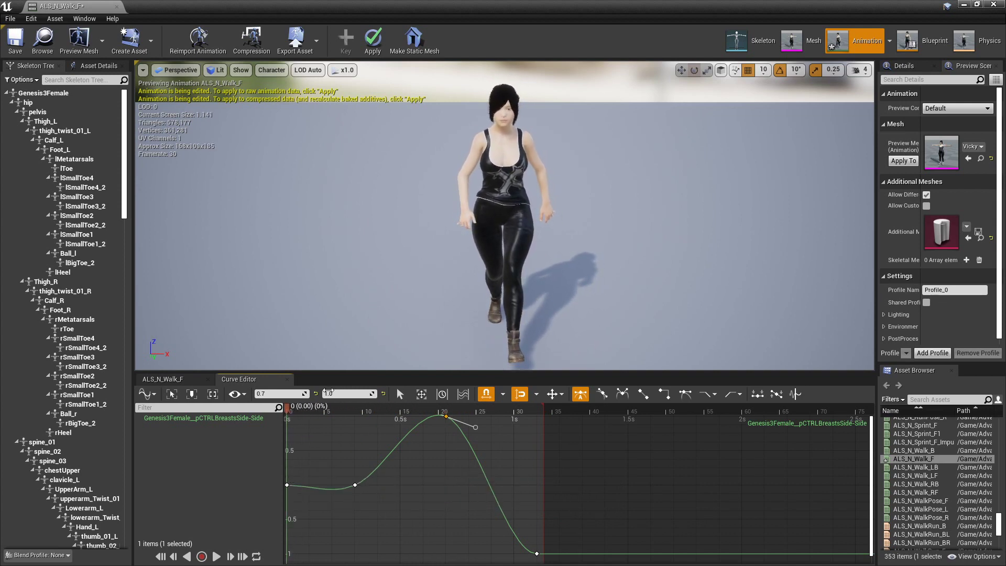
{"action": "left_click", "coordinate": [288, 485]}
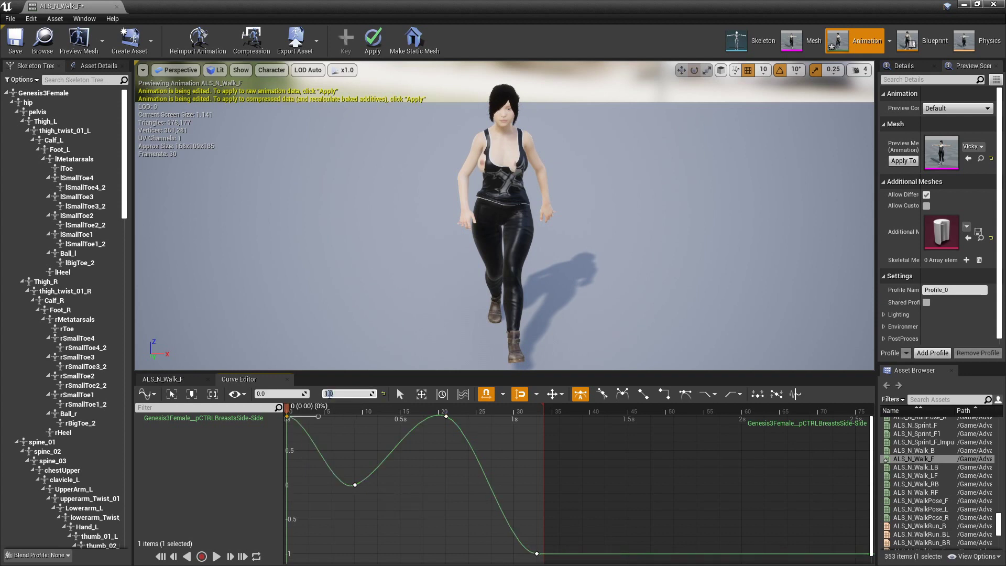
Step: Change the frame-0 key's value to -1
{"action": "right_click", "coordinate": [288, 417]}
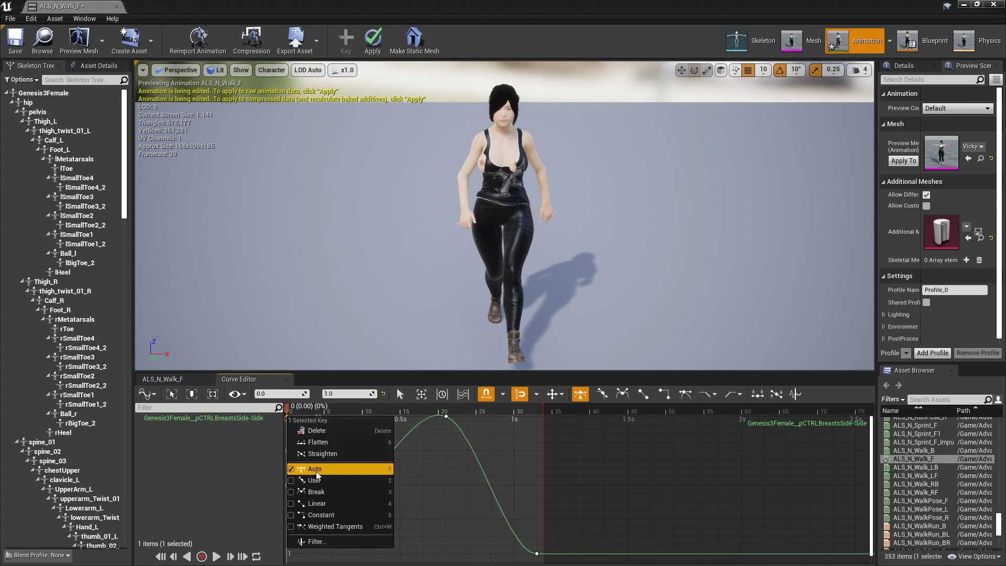
{"action": "left_click", "coordinate": [356, 378]}
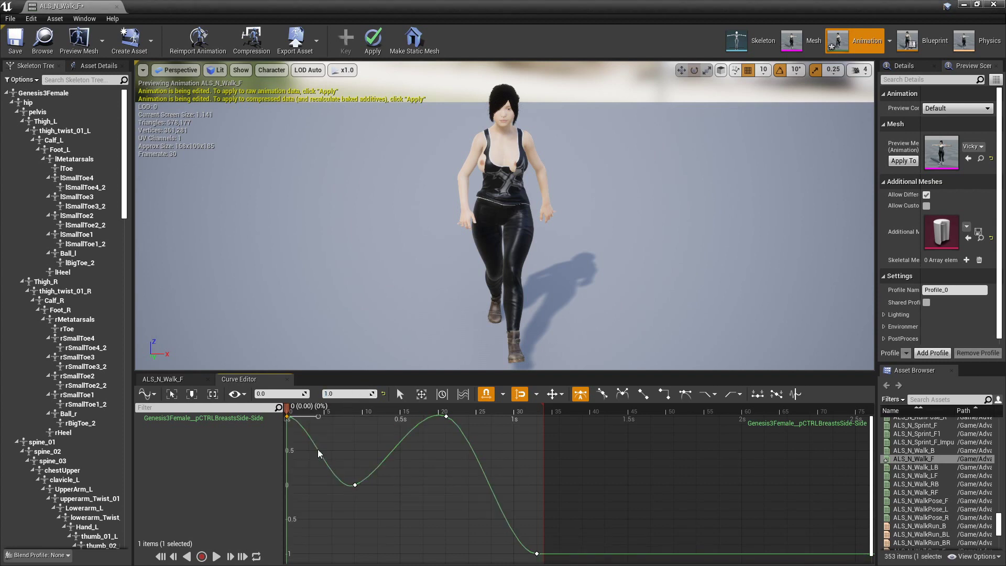
{"action": "left_click_drag", "start_coordinate": [289, 413], "coordinate": [281, 466]}
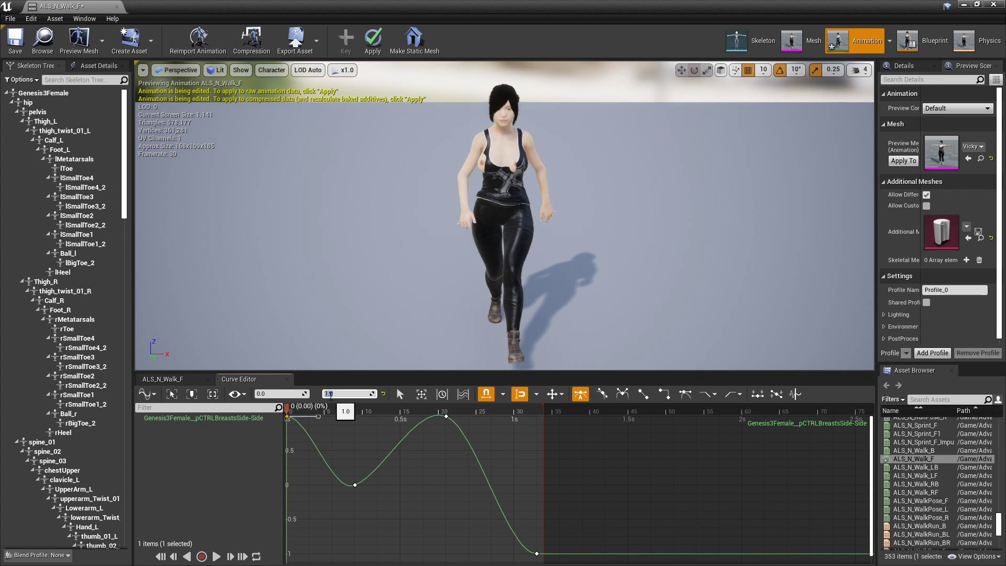
{"action": "key", "text": "Return"}
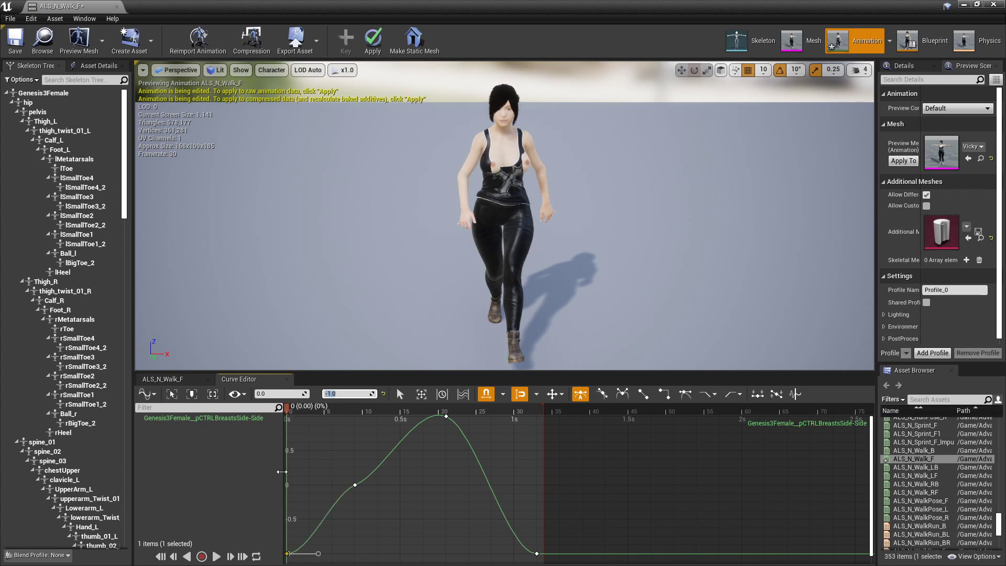
Step: Play and pause the walk preview, then bring up the Curve Editor graph's context menu
{"action": "left_click", "coordinate": [217, 557]}
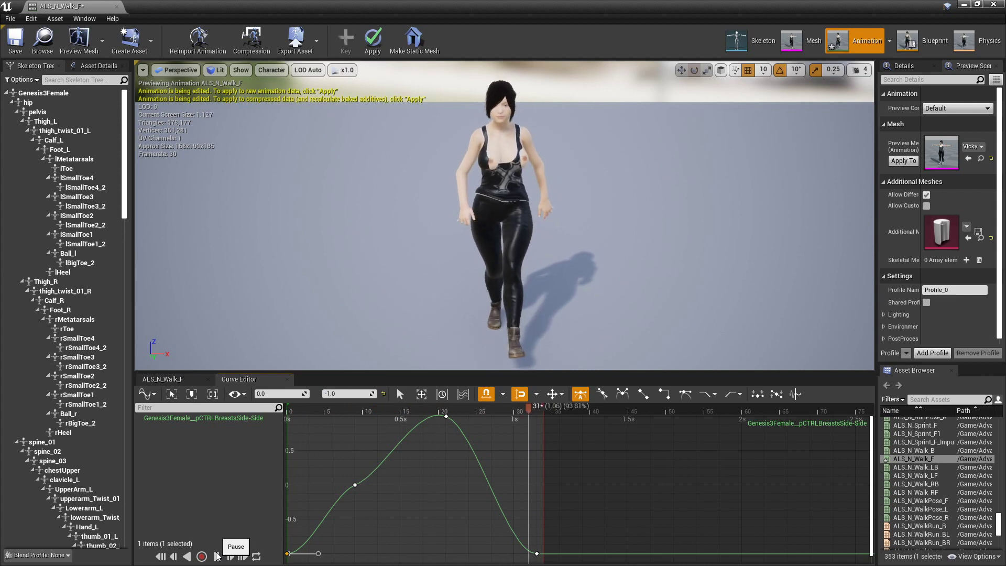
{"action": "left_click", "coordinate": [217, 557]}
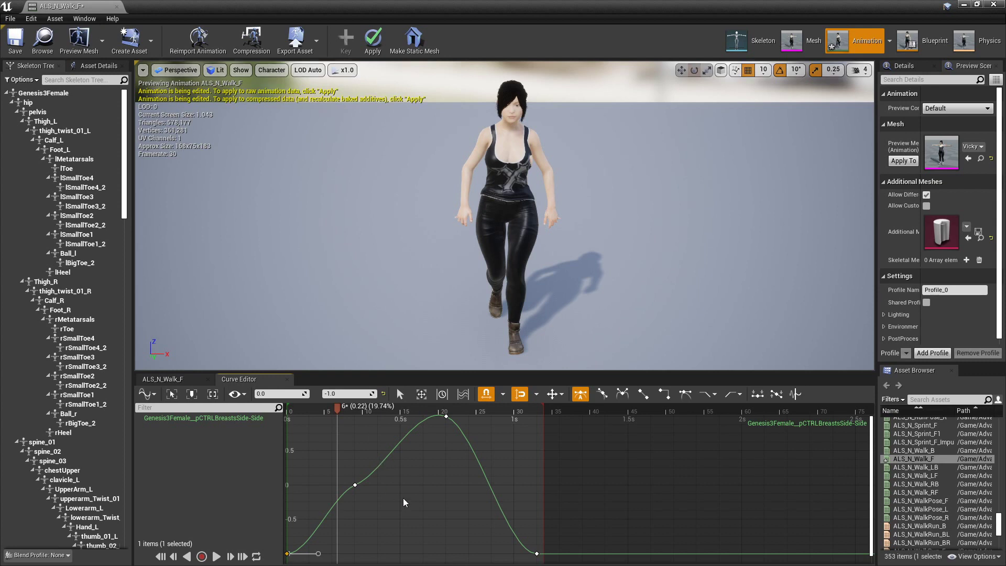
{"action": "right_click", "coordinate": [380, 446]}
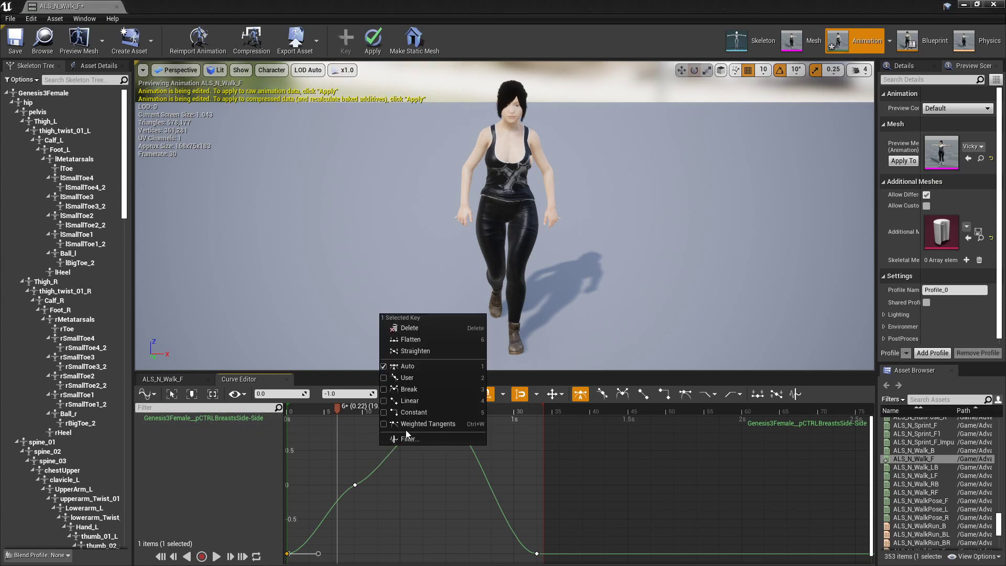
{"action": "left_click", "coordinate": [417, 478]}
{"action": "right_click", "coordinate": [417, 479]}
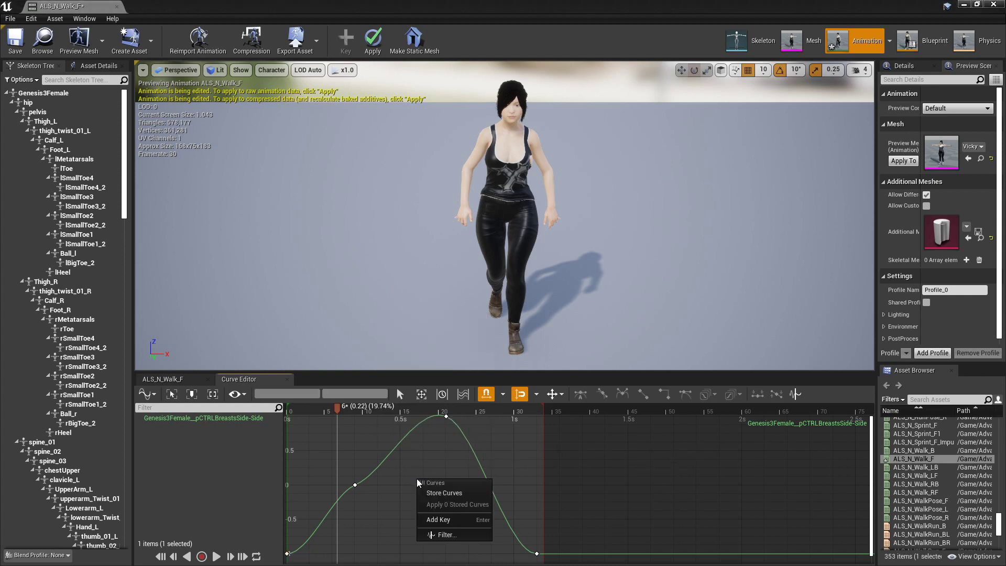
Step: Store the curves, then add the TankTop9_20034_pCTRLBreastsSide-Side curve track
{"action": "left_click", "coordinate": [447, 492]}
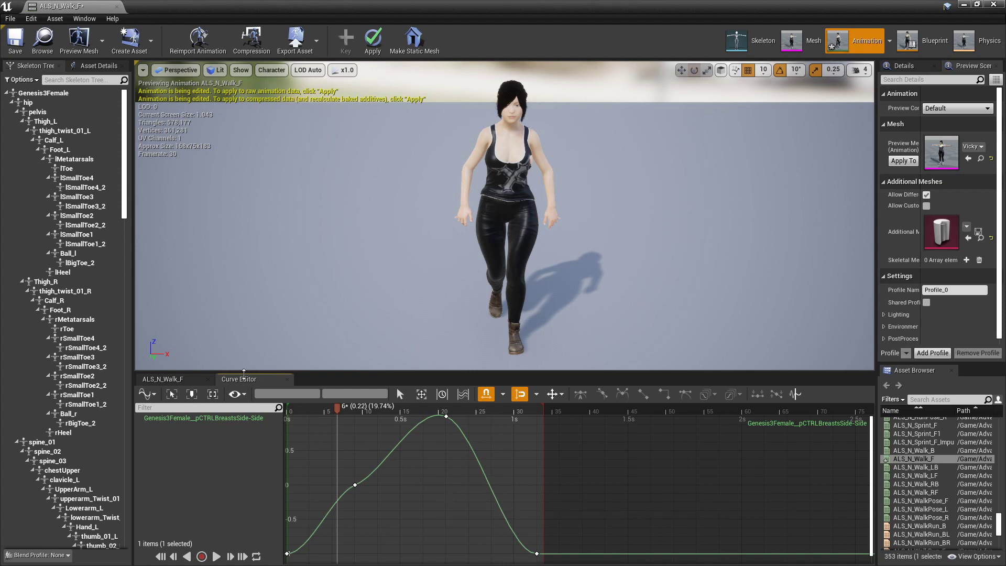
{"action": "left_click", "coordinate": [180, 381]}
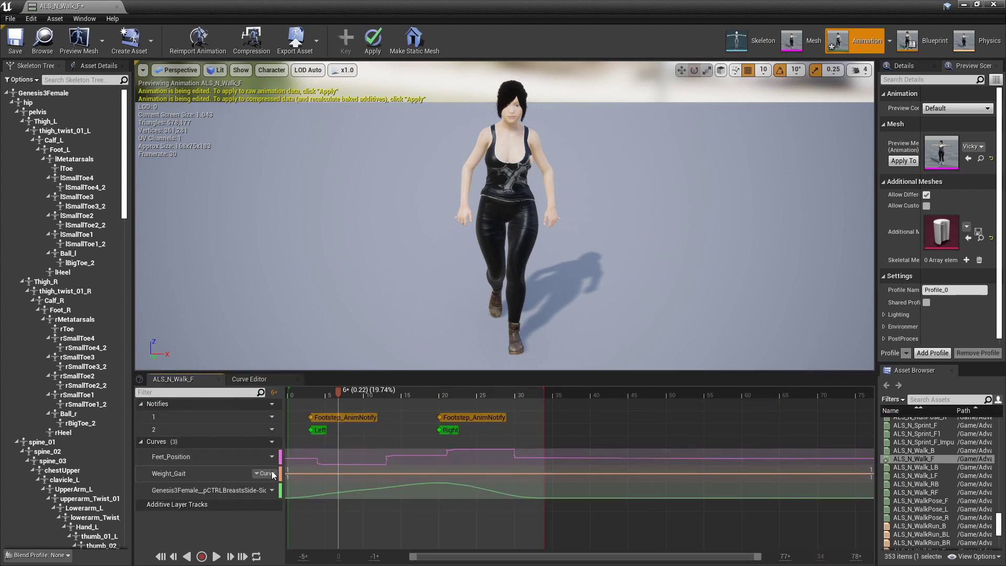
{"action": "left_click", "coordinate": [270, 440]}
{"action": "mouse_move", "coordinate": [283, 461]}
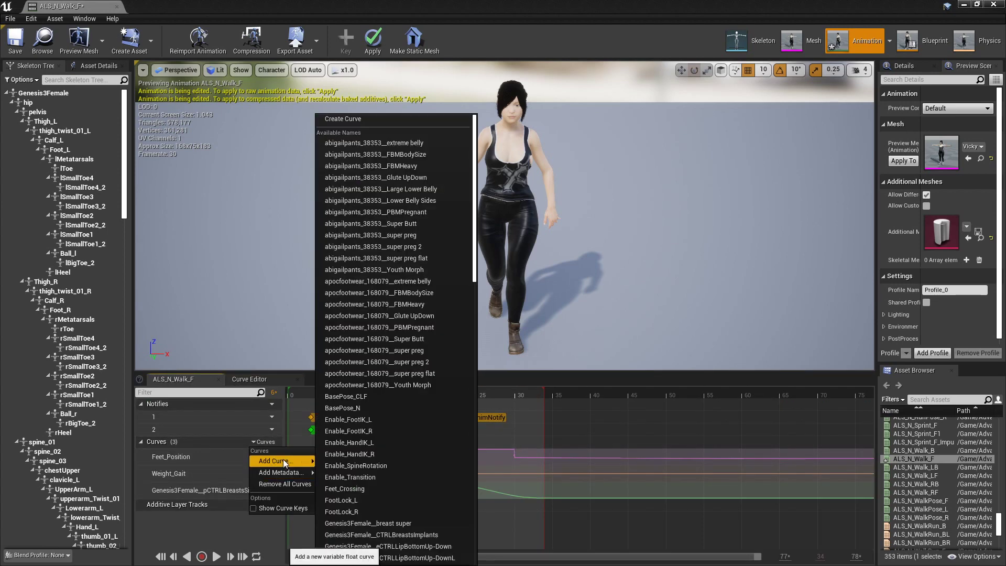
{"action": "scroll", "coordinate": [385, 491], "scroll_direction": "down", "scroll_amount": 10}
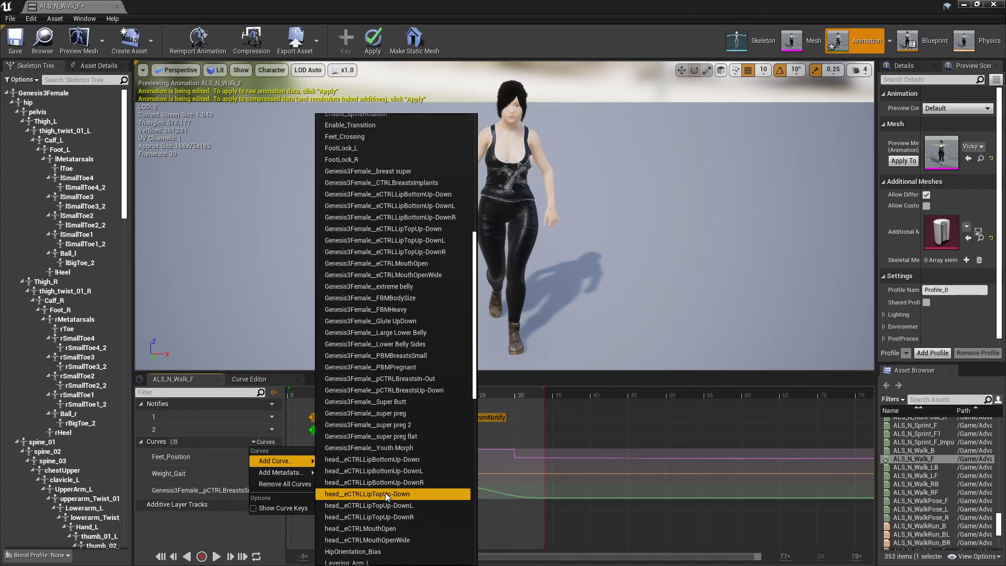
{"action": "scroll", "coordinate": [385, 493], "scroll_direction": "down", "scroll_amount": 20}
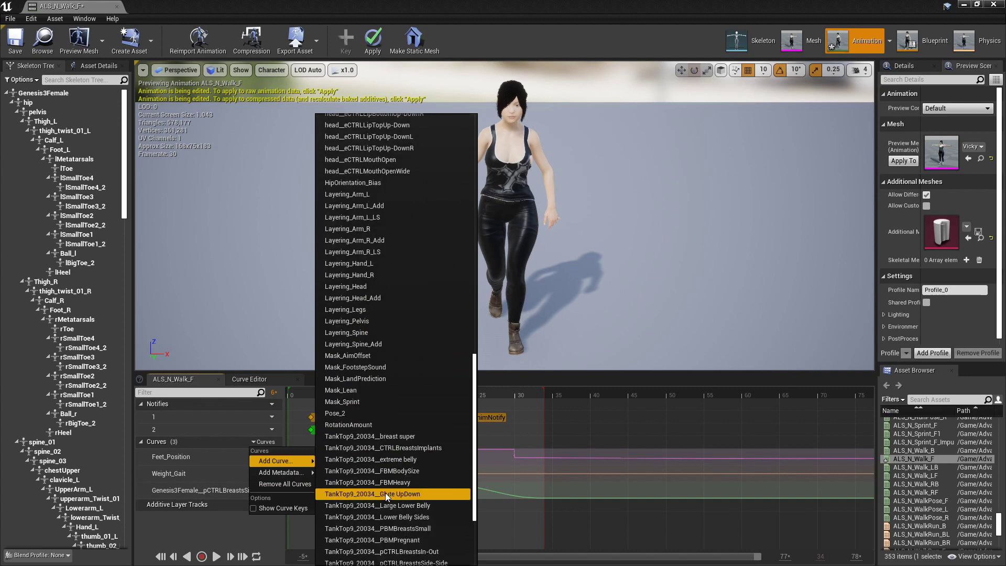
{"action": "scroll", "coordinate": [385, 493], "scroll_direction": "down", "scroll_amount": 5}
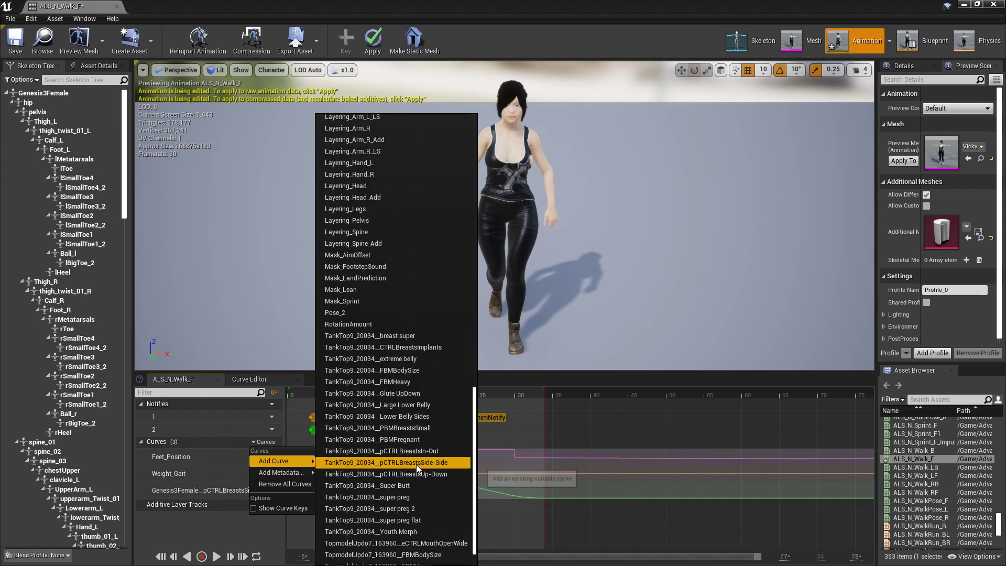
{"action": "left_click", "coordinate": [378, 462]}
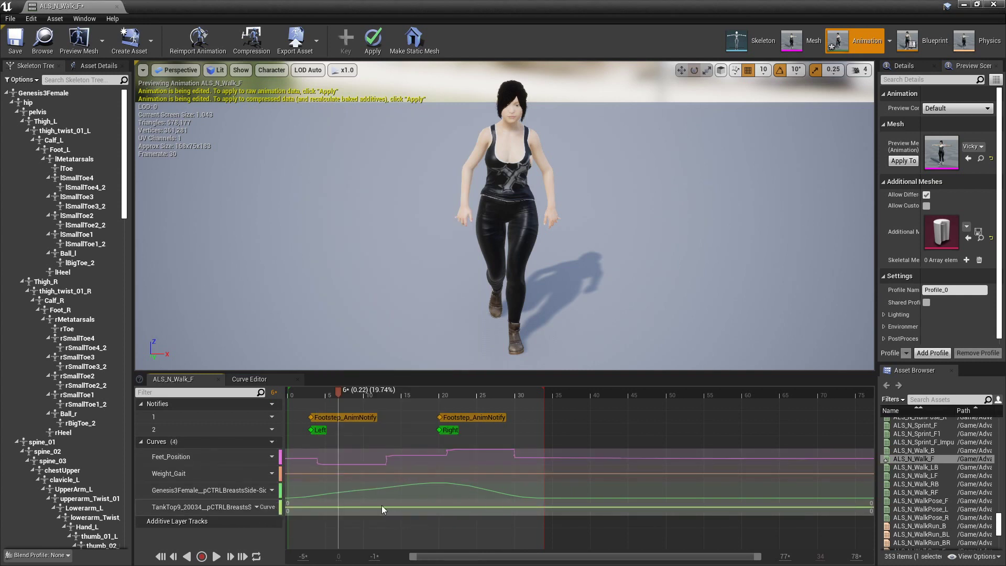
Step: Open the TankTop9 curve in the Curve Editor and apply the 1 stored curve to it
{"action": "left_click", "coordinate": [261, 507]}
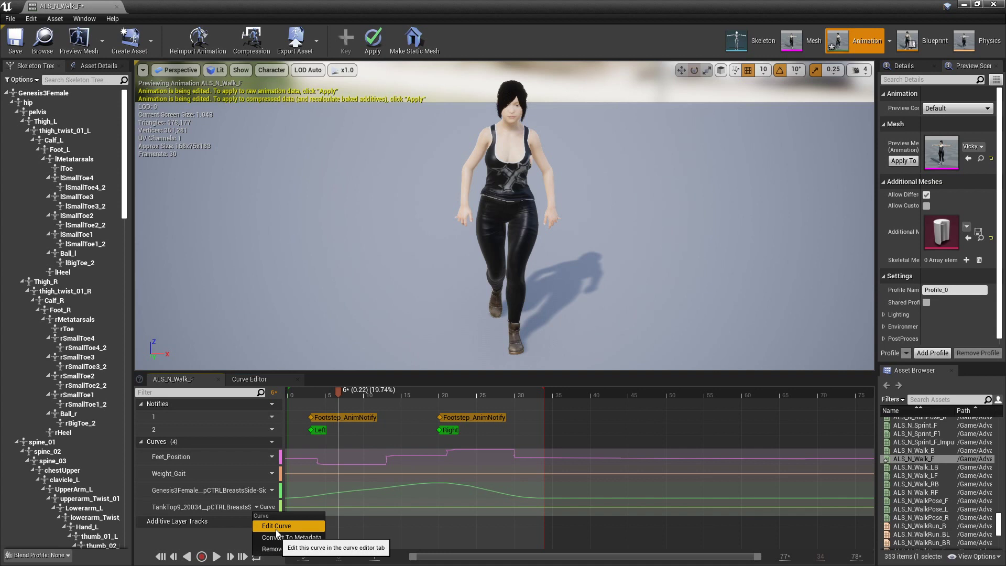
{"action": "left_click", "coordinate": [276, 526]}
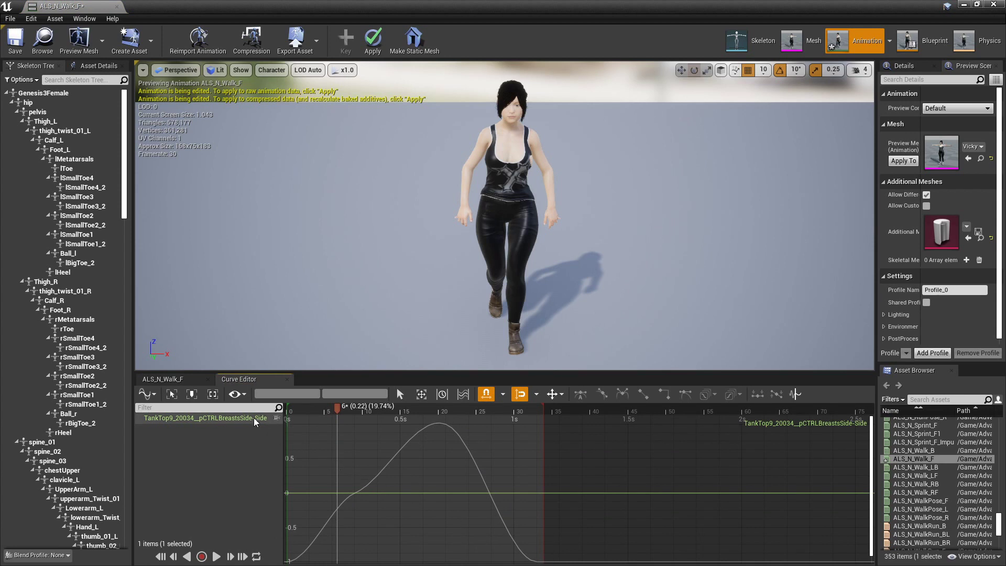
{"action": "right_click", "coordinate": [362, 448]}
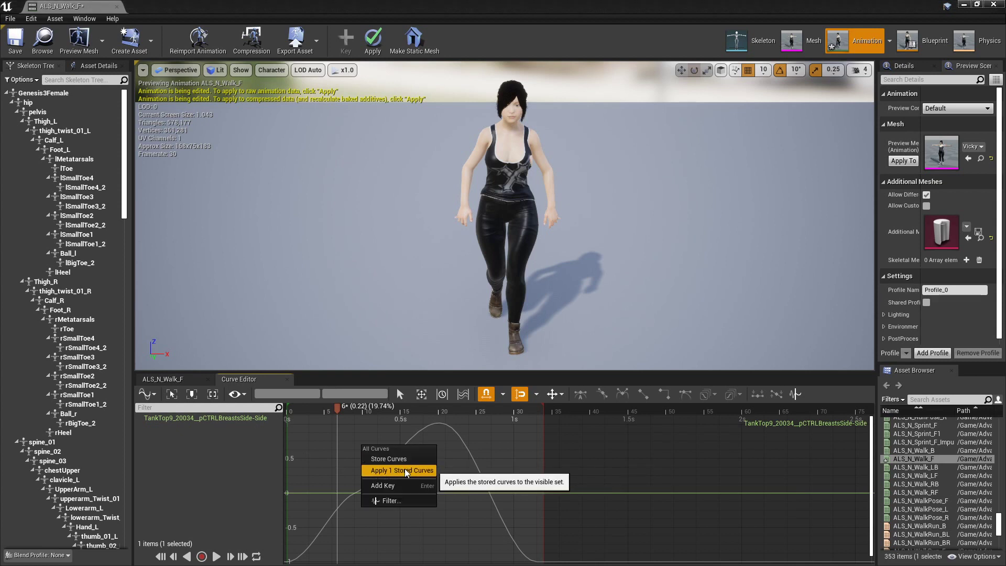
{"action": "left_click", "coordinate": [405, 469]}
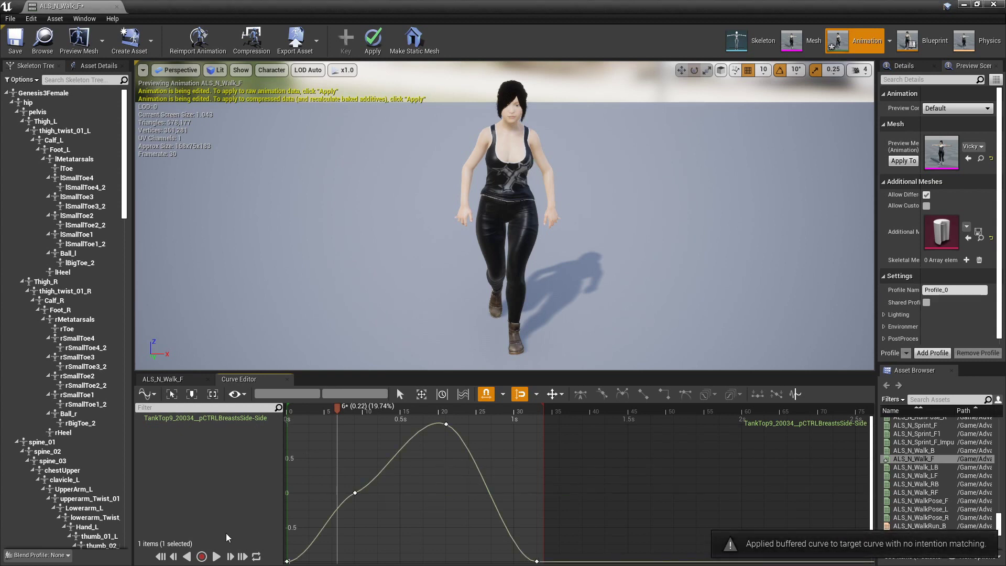
Step: Play the walk animation and zoom in on the sway, then apply and save ALS_N_Walk_F
{"action": "left_click", "coordinate": [215, 556]}
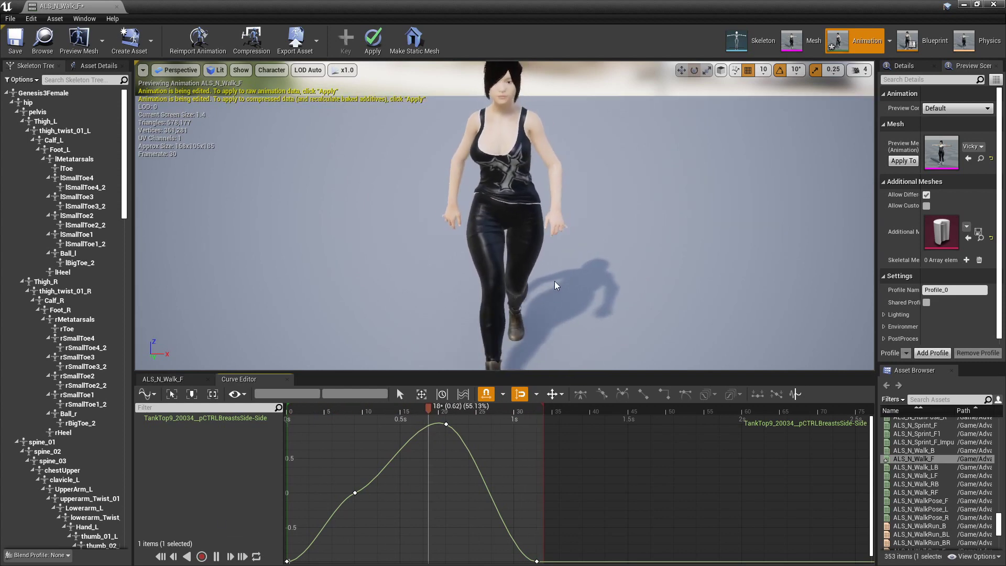
{"action": "scroll", "coordinate": [555, 279], "scroll_direction": "up", "scroll_amount": 5}
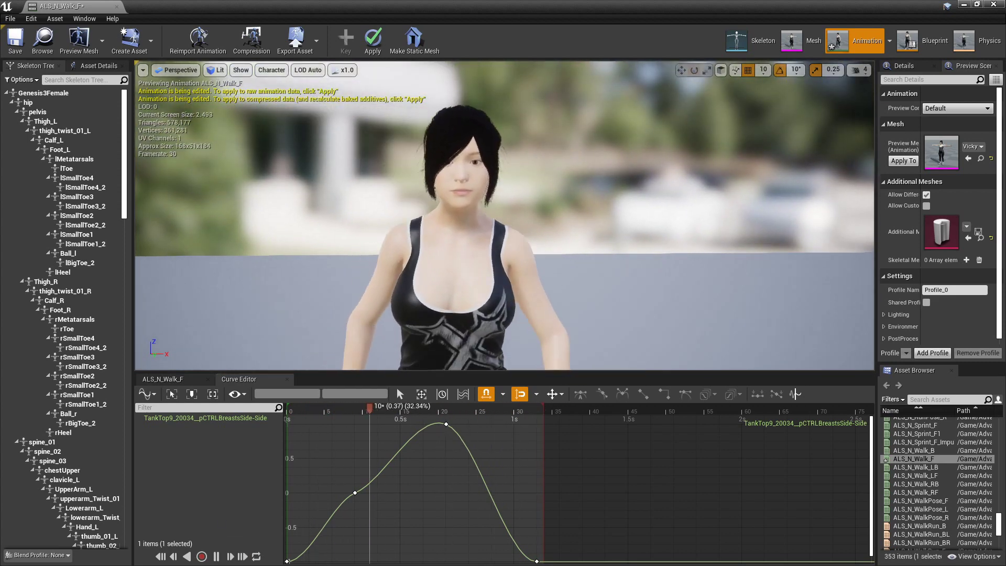
{"action": "scroll", "coordinate": [555, 280], "scroll_direction": "up", "scroll_amount": 3}
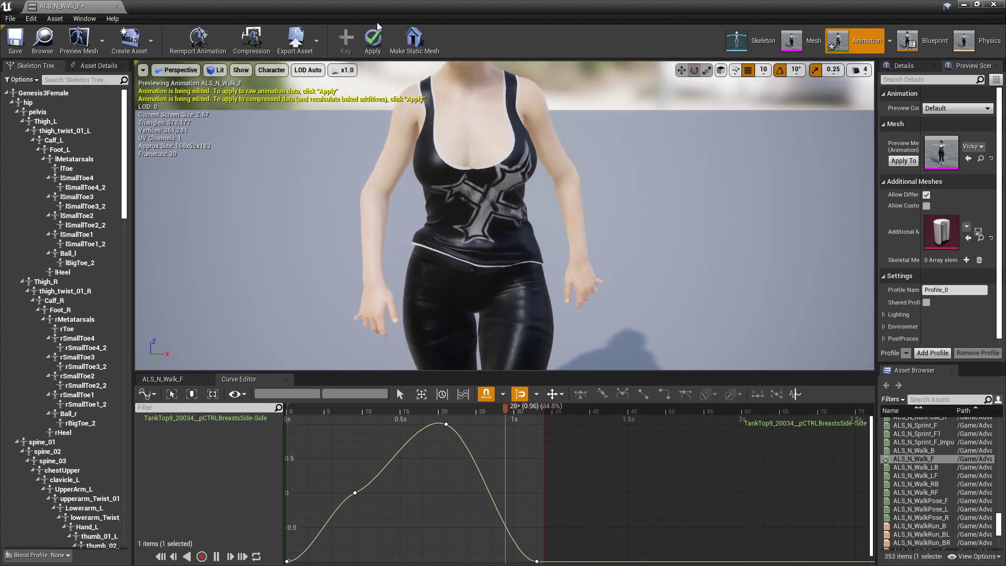
{"action": "left_click", "coordinate": [374, 42]}
{"action": "key", "text": "ctrl+s"}
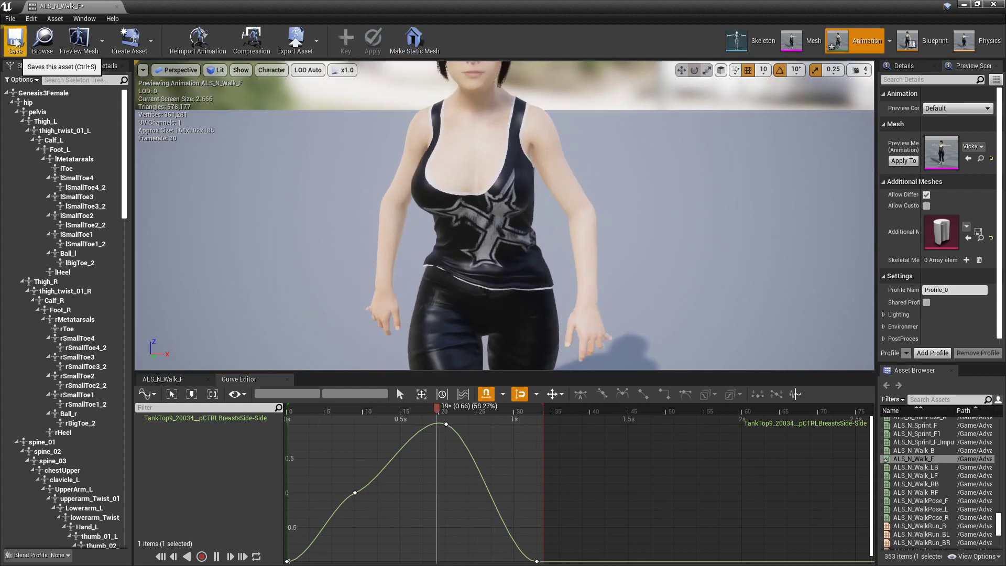
Step: Close ALS_N_Walk_F, open and close ALS_N_RunPose_F, then open ALS_N_Run_F for editing
{"action": "left_click", "coordinate": [117, 7]}
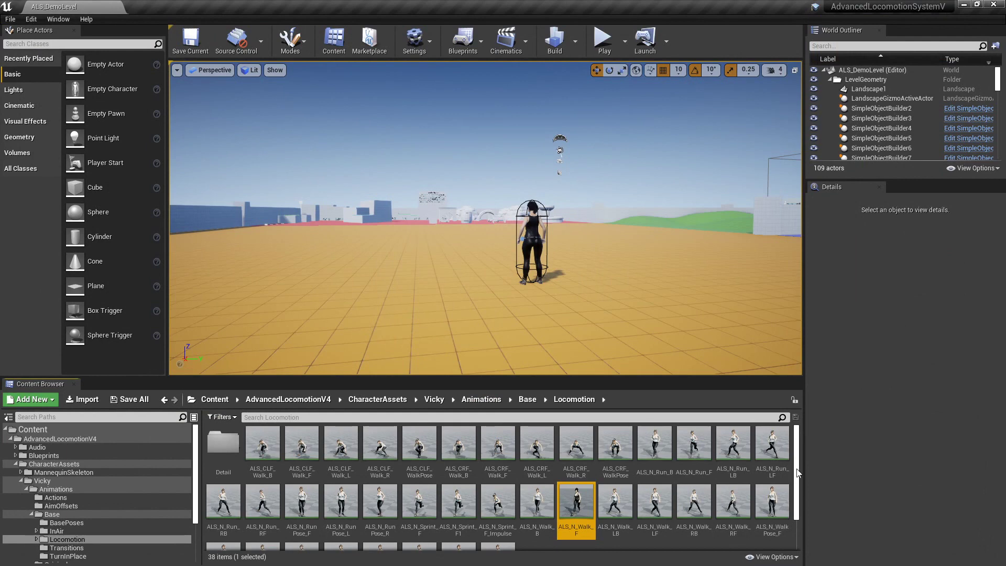
{"action": "scroll", "coordinate": [798, 473], "scroll_direction": "down", "scroll_amount": 1}
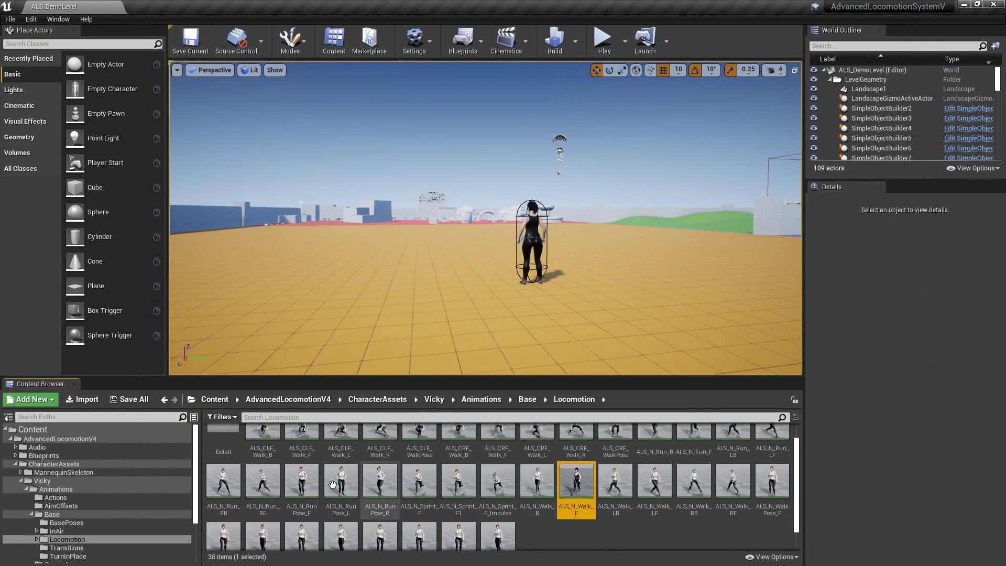
{"action": "left_click", "coordinate": [309, 483]}
{"action": "double_click", "coordinate": [311, 483]}
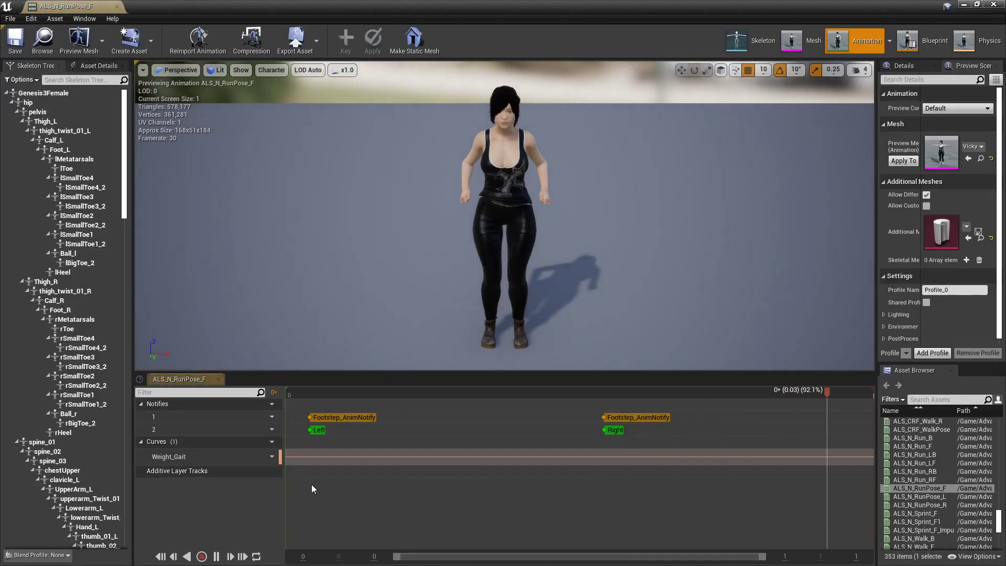
{"action": "left_click", "coordinate": [998, 5]}
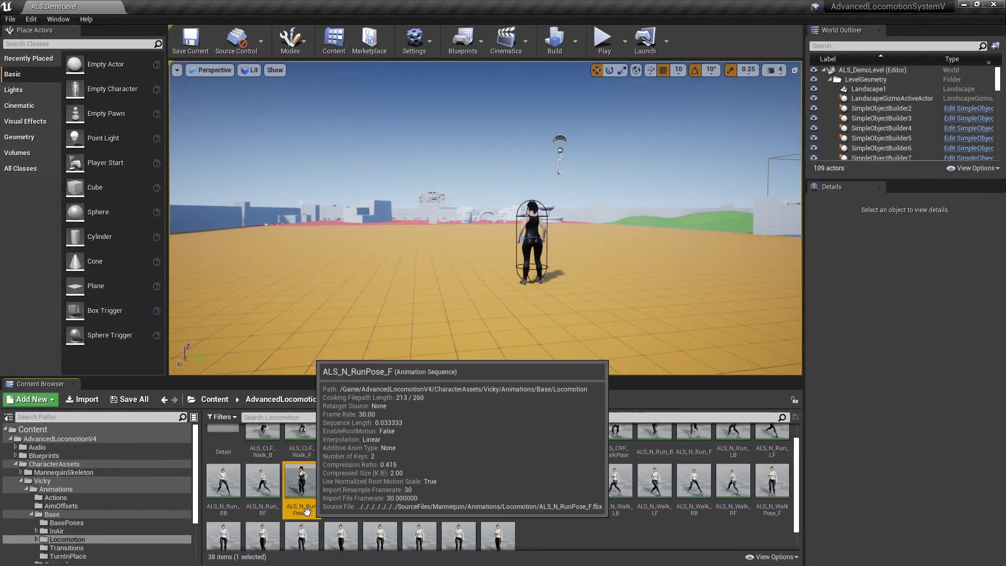
{"action": "double_click", "coordinate": [693, 447]}
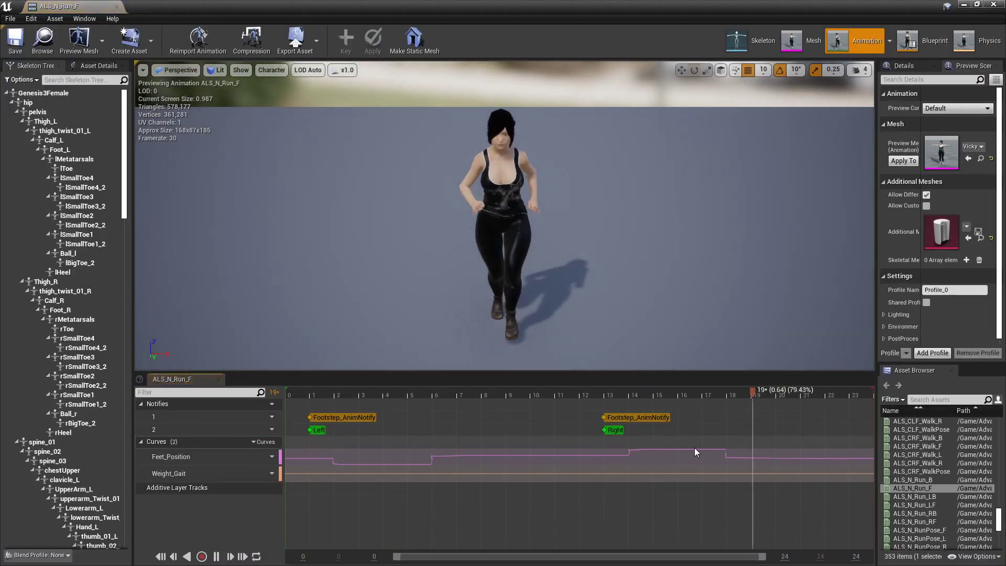
Step: Pause the run at frame 0 and add the Genesis3Female__pCTRLBreastsSide-Side curve
{"action": "left_click", "coordinate": [216, 556]}
{"action": "left_click_drag", "start_coordinate": [582, 394], "coordinate": [291, 398]}
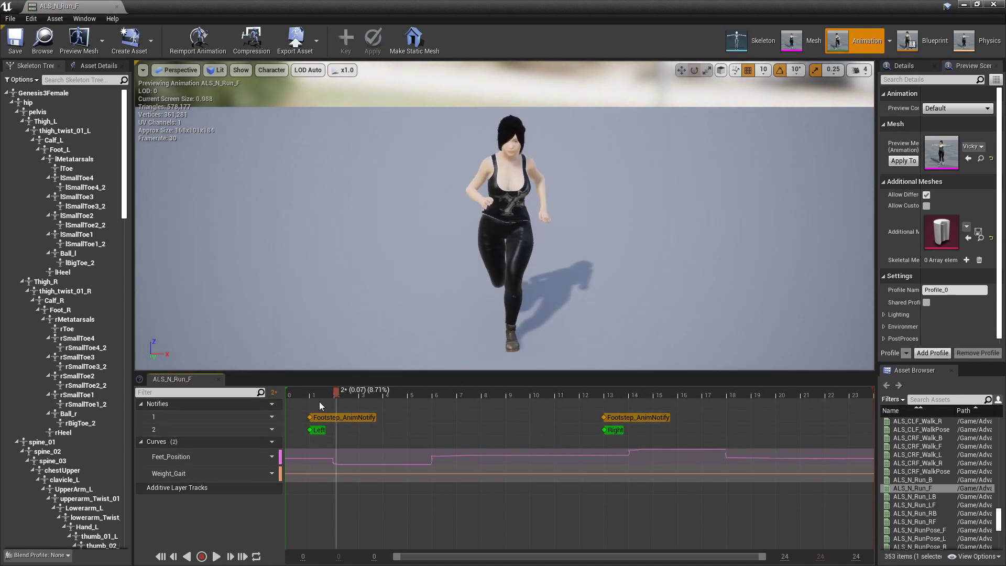
{"action": "left_click", "coordinate": [265, 442]}
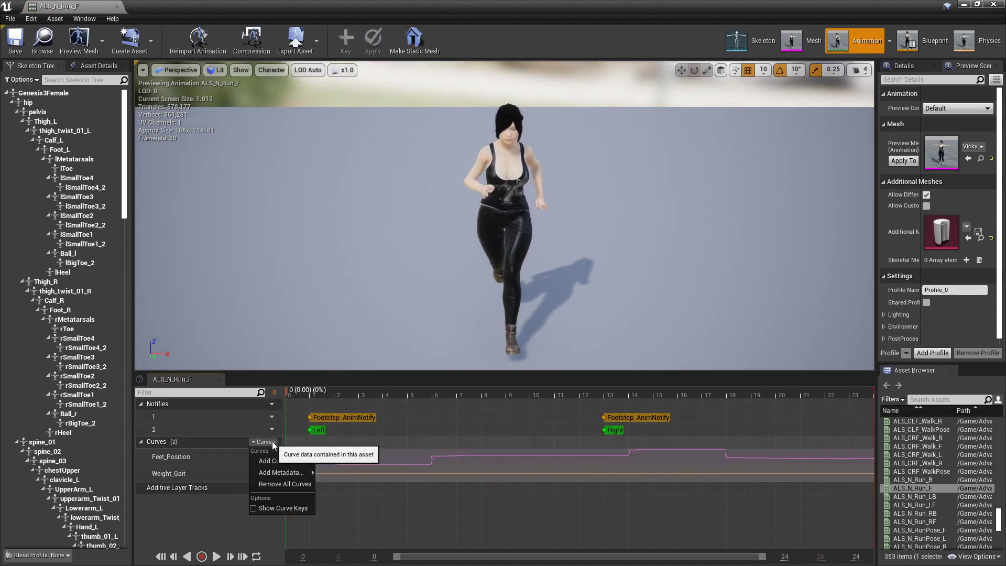
{"action": "mouse_move", "coordinate": [274, 459]}
{"action": "scroll", "coordinate": [428, 465], "scroll_direction": "down", "scroll_amount": 10}
{"action": "scroll", "coordinate": [428, 466], "scroll_direction": "down", "scroll_amount": 2}
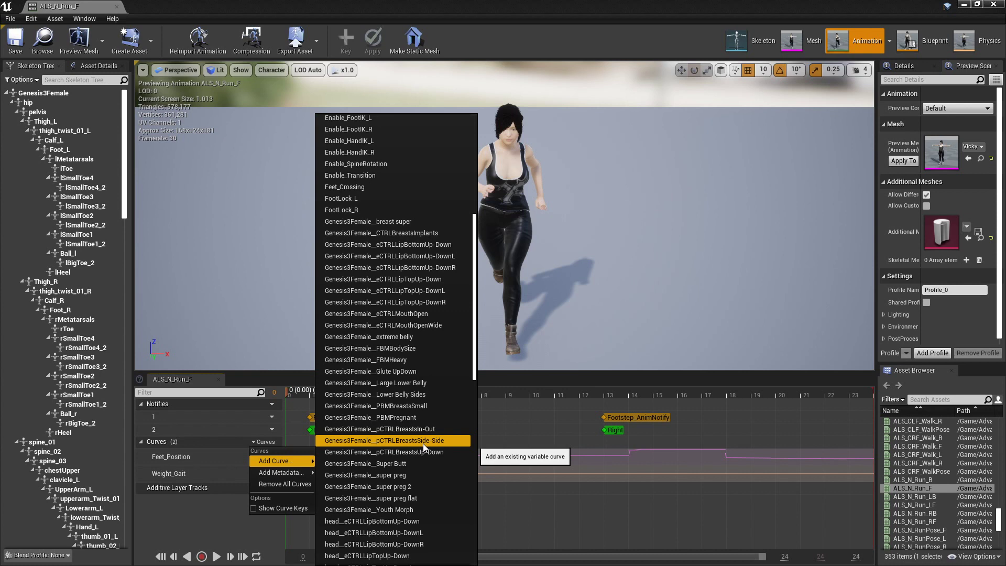
{"action": "left_click", "coordinate": [423, 442]}
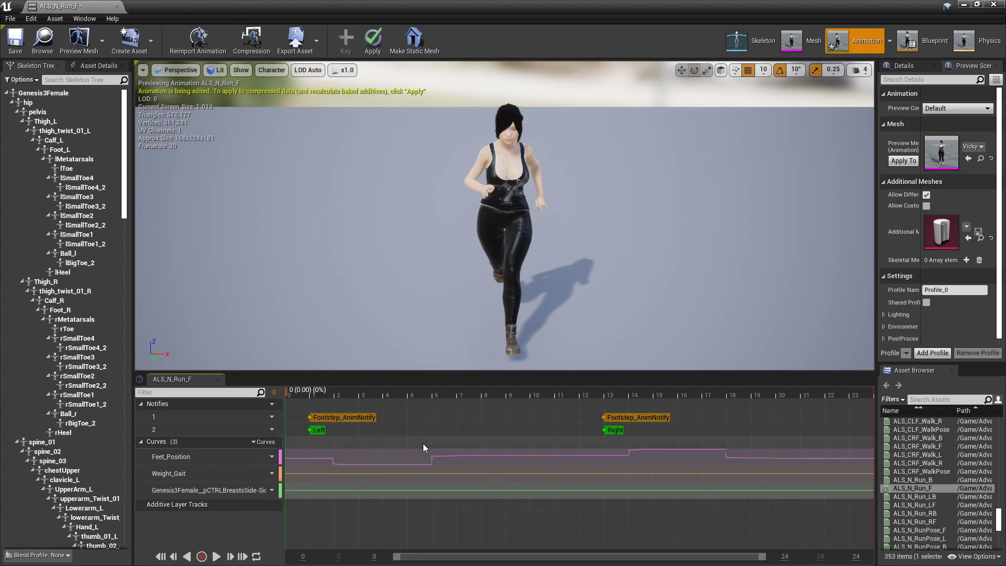
{"action": "left_click", "coordinate": [272, 490]}
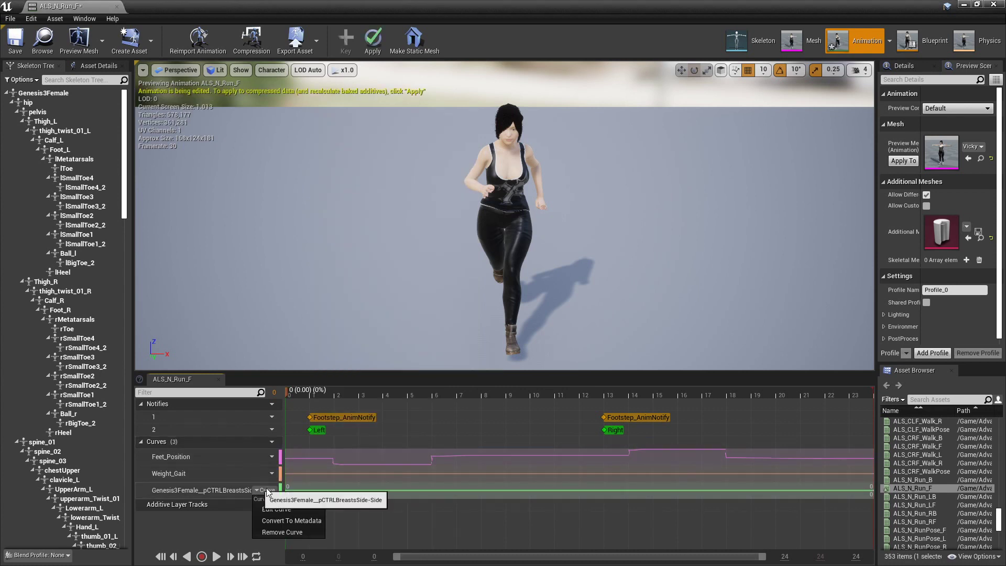
Step: Open the breast curve in the Curve Editor and add a key at frame 0 with value 1
{"action": "left_click", "coordinate": [281, 508]}
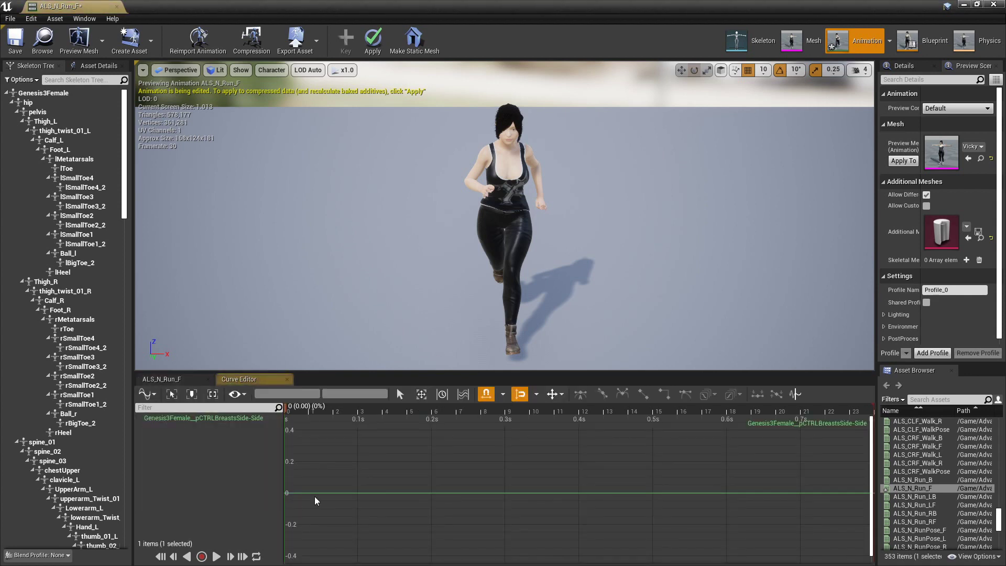
{"action": "scroll", "coordinate": [653, 466], "scroll_direction": "down", "scroll_amount": 5}
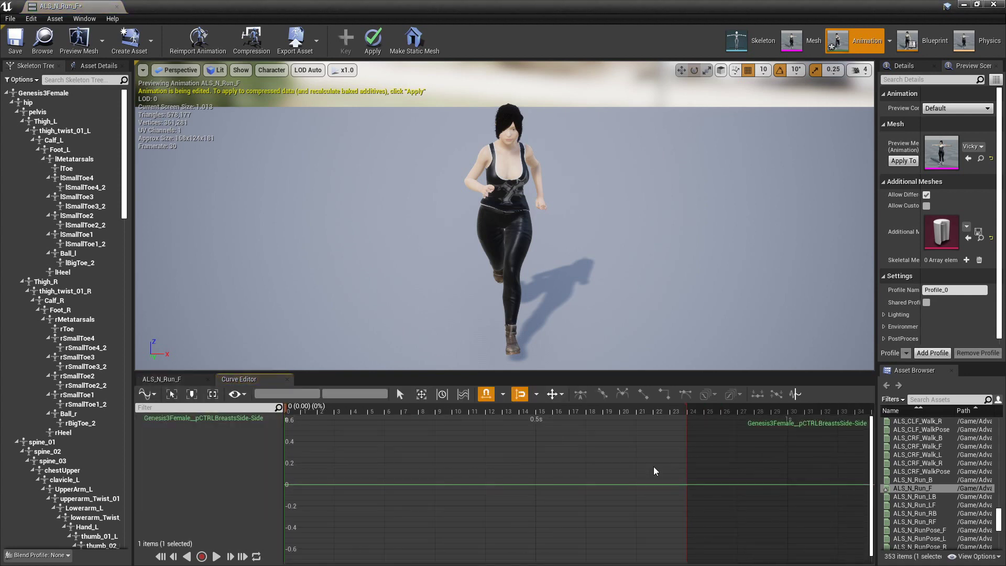
{"action": "scroll", "coordinate": [653, 466], "scroll_direction": "down", "scroll_amount": 3}
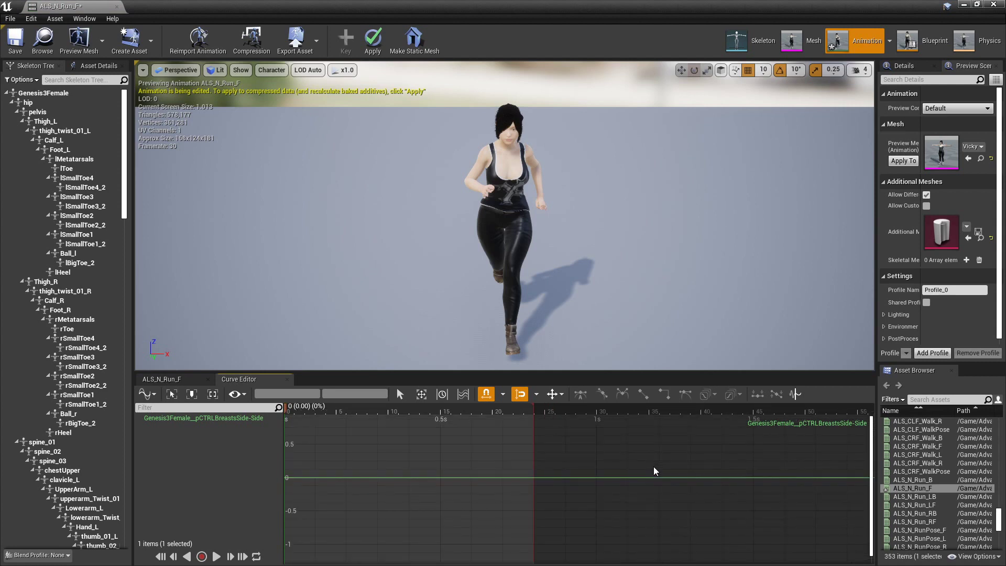
{"action": "right_click_drag", "start_coordinate": [608, 458], "coordinate": [609, 473]}
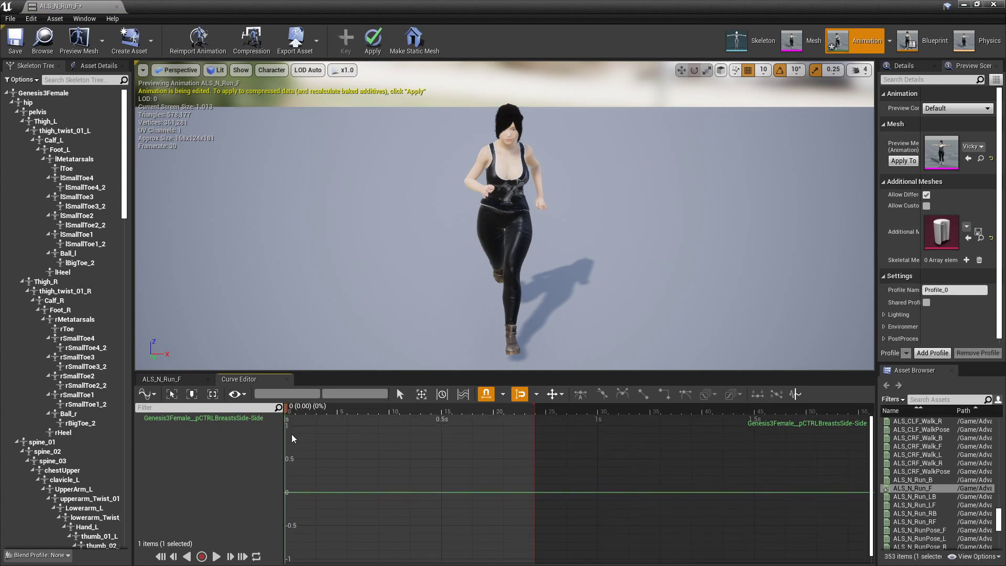
{"action": "right_click", "coordinate": [290, 488]}
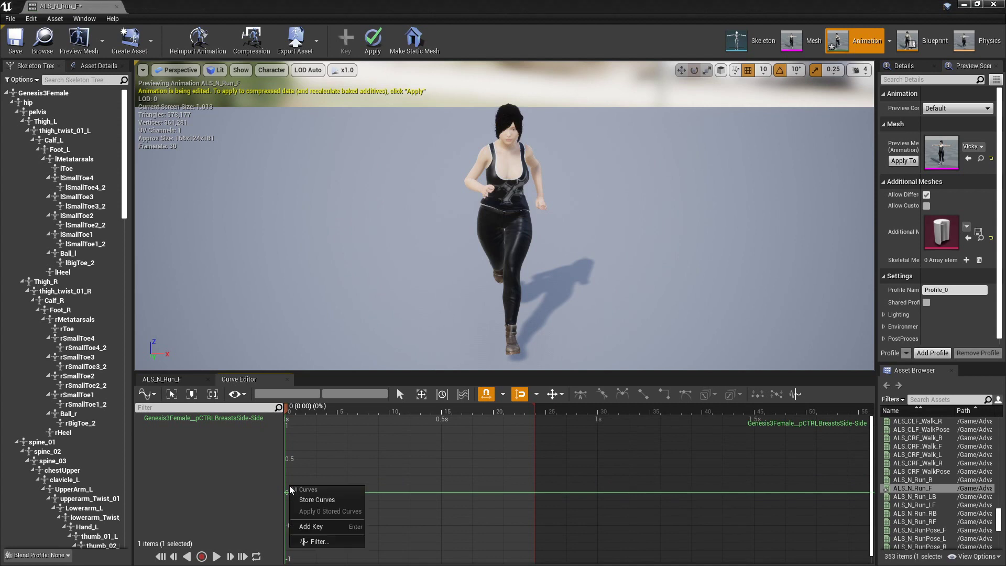
{"action": "left_click", "coordinate": [319, 524]}
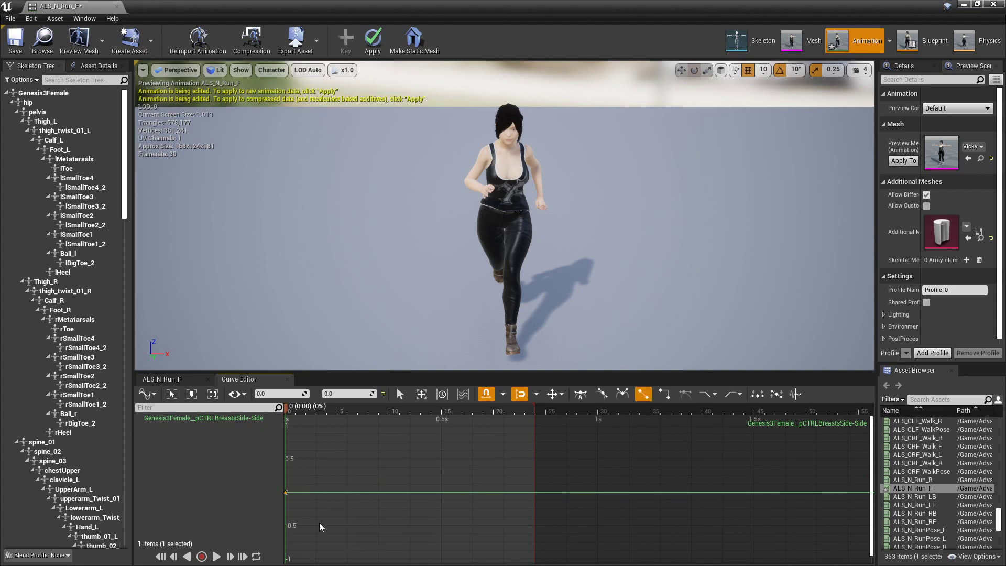
{"action": "right_click", "coordinate": [285, 493]}
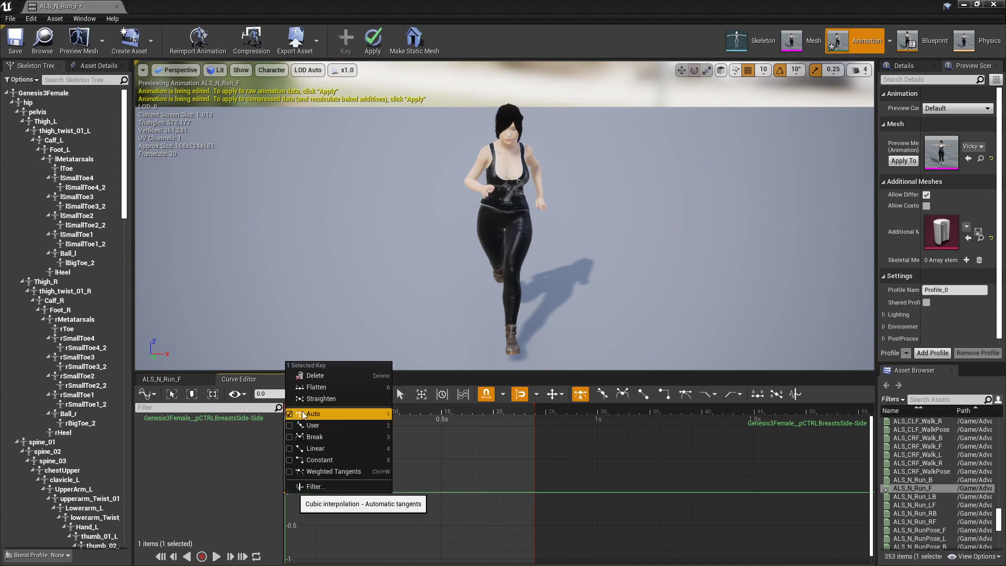
{"action": "left_click", "coordinate": [417, 379]}
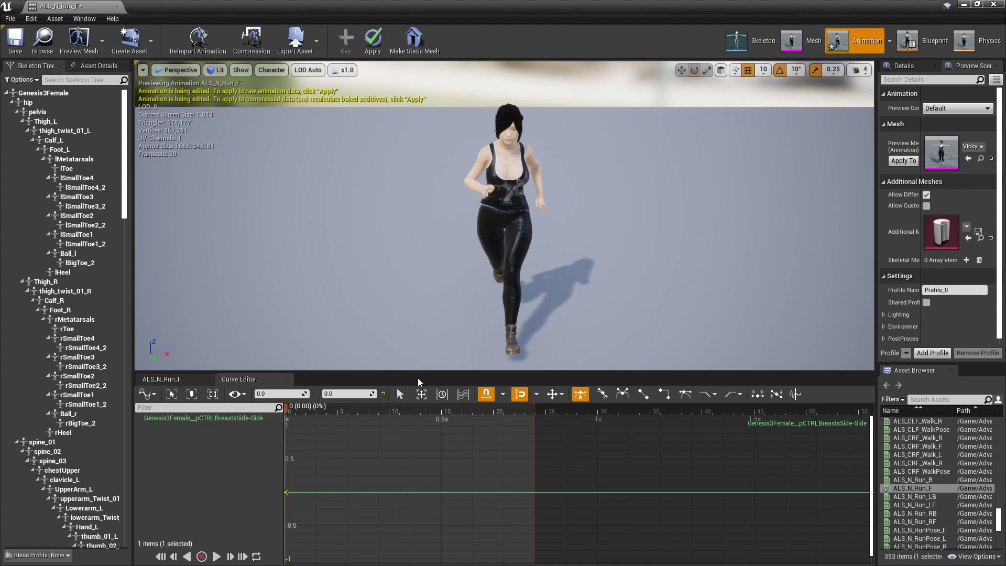
{"action": "left_click", "coordinate": [331, 396]}
{"action": "type", "text": "1"}
{"action": "key", "text": "Return"}
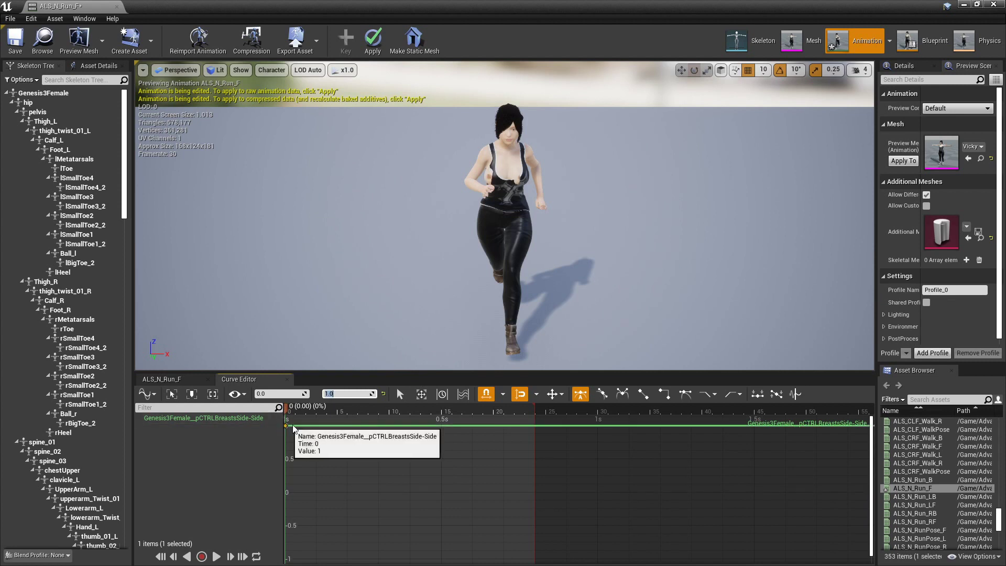
Step: Add another key, drag it to the curve start at 0.875, and scrub to frame 19
{"action": "left_click", "coordinate": [534, 508]}
{"action": "right_click", "coordinate": [535, 508]}
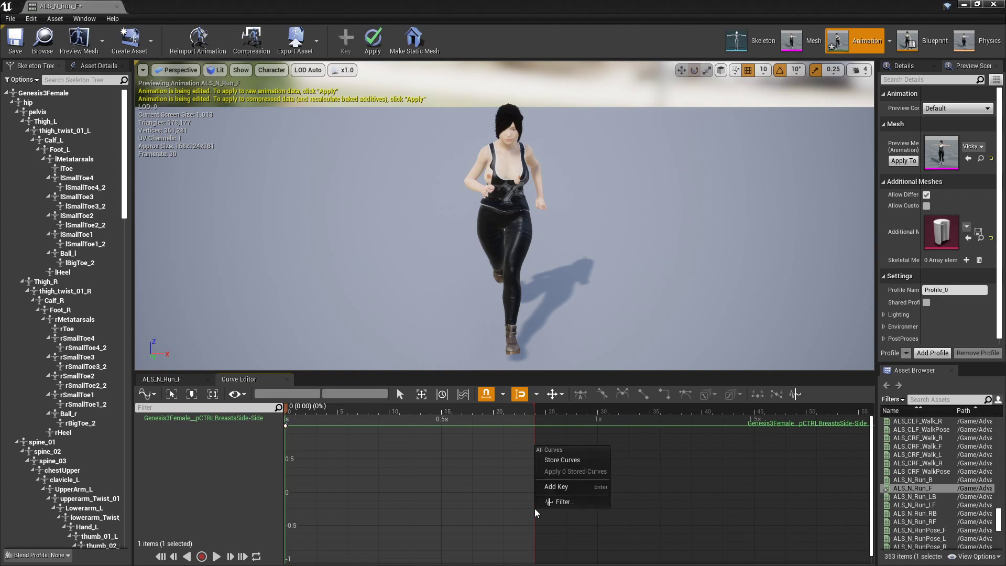
{"action": "left_click", "coordinate": [551, 487]}
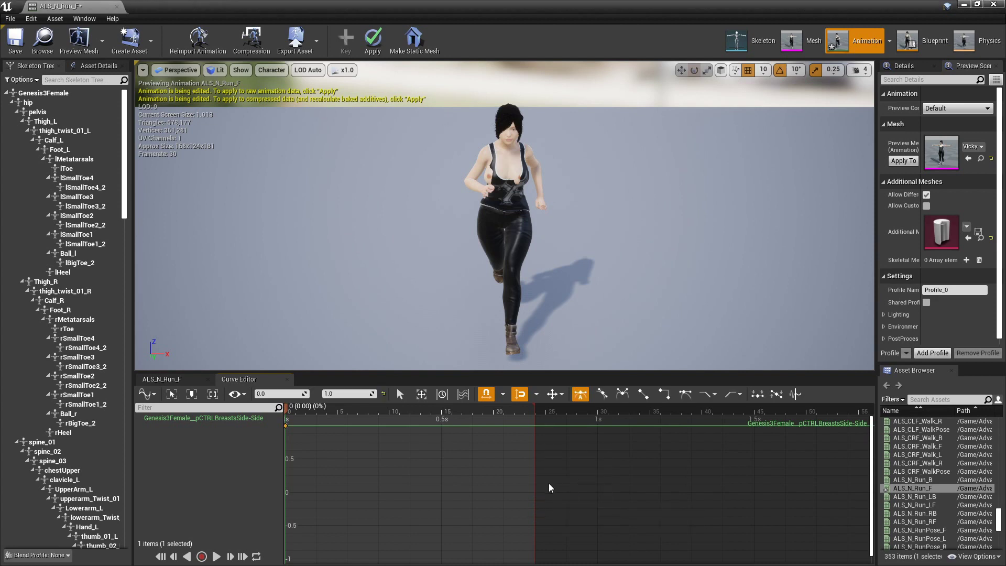
{"action": "right_click", "coordinate": [534, 505]}
{"action": "left_click", "coordinate": [526, 516]}
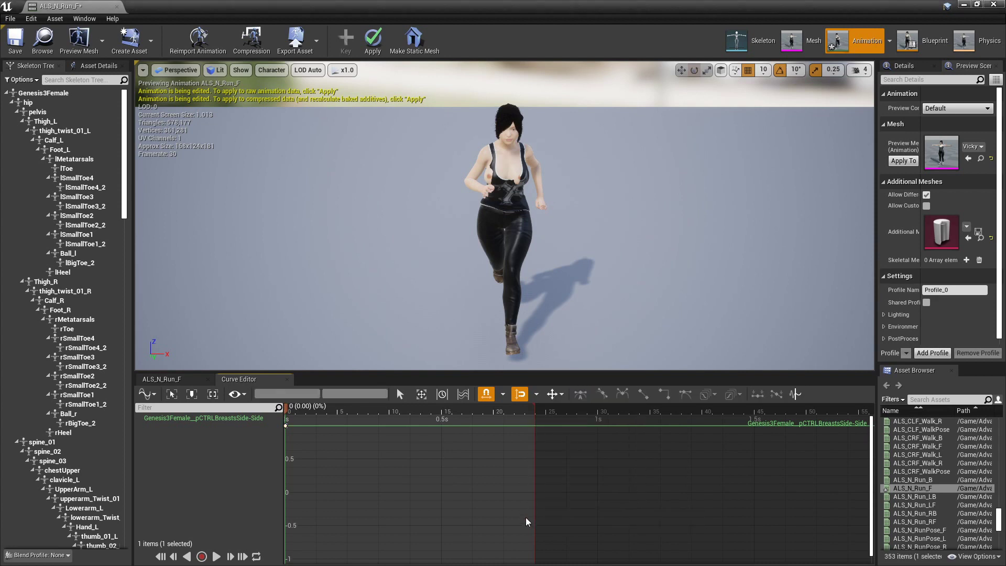
{"action": "right_click", "coordinate": [532, 502]}
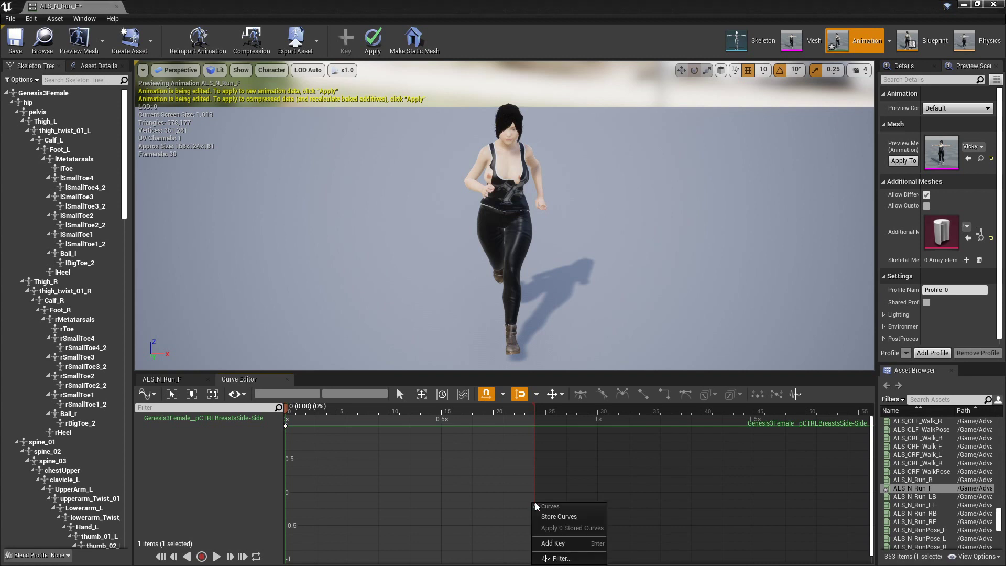
{"action": "left_click", "coordinate": [558, 543]}
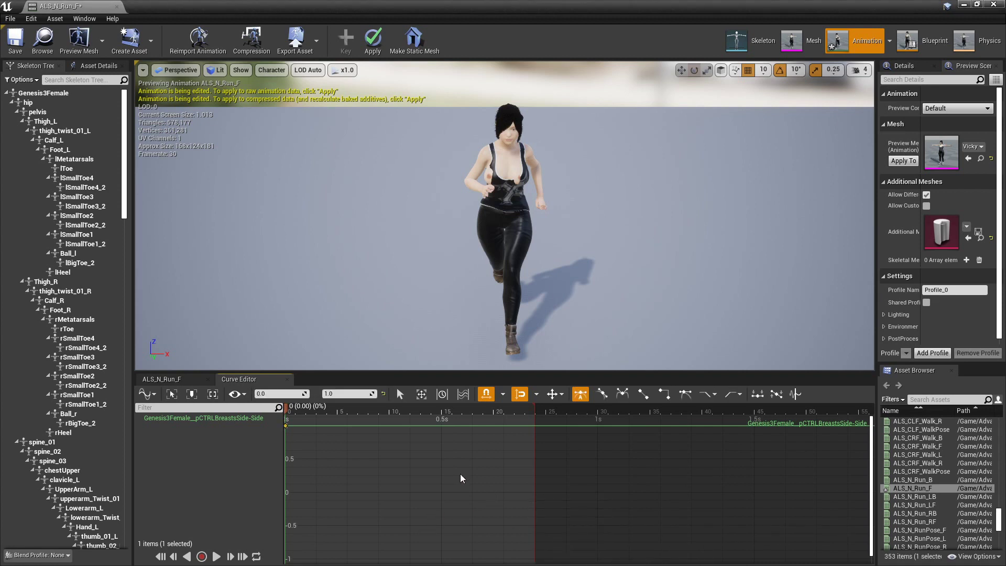
{"action": "left_click_drag", "start_coordinate": [285, 425], "coordinate": [442, 434]}
{"action": "left_click_drag", "start_coordinate": [362, 432], "coordinate": [278, 432]}
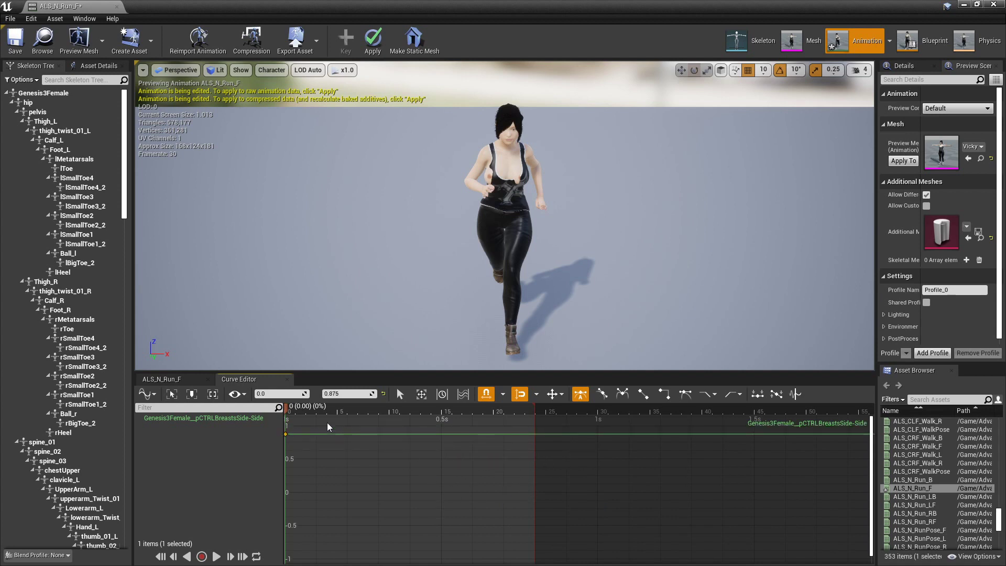
{"action": "left_click_drag", "start_coordinate": [286, 408], "coordinate": [535, 429]}
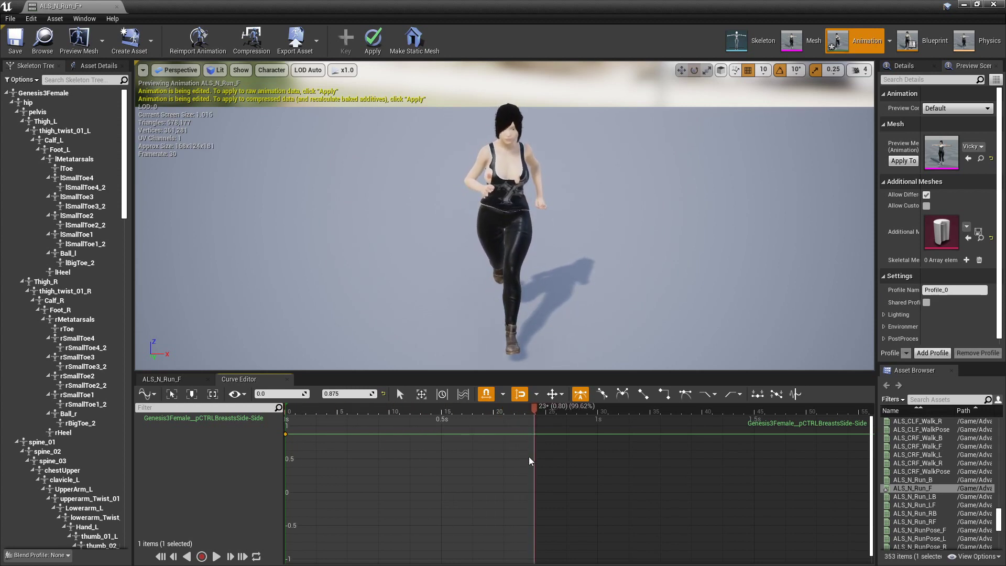
Step: Add an Auto-interpolated key at 0.8 s with value -1
{"action": "right_click", "coordinate": [532, 498]}
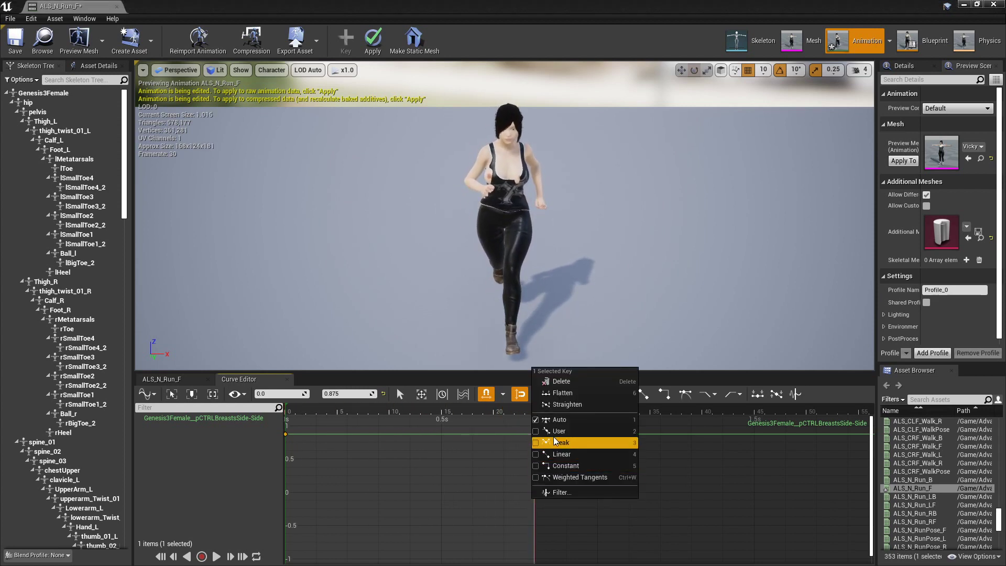
{"action": "left_click", "coordinate": [515, 507]}
{"action": "right_click", "coordinate": [532, 485]}
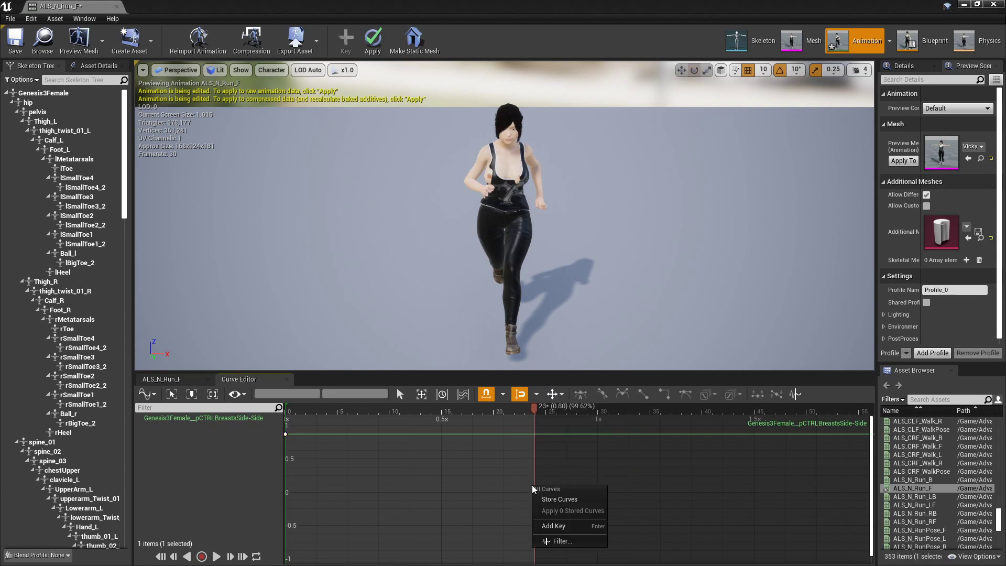
{"action": "left_click", "coordinate": [553, 525]}
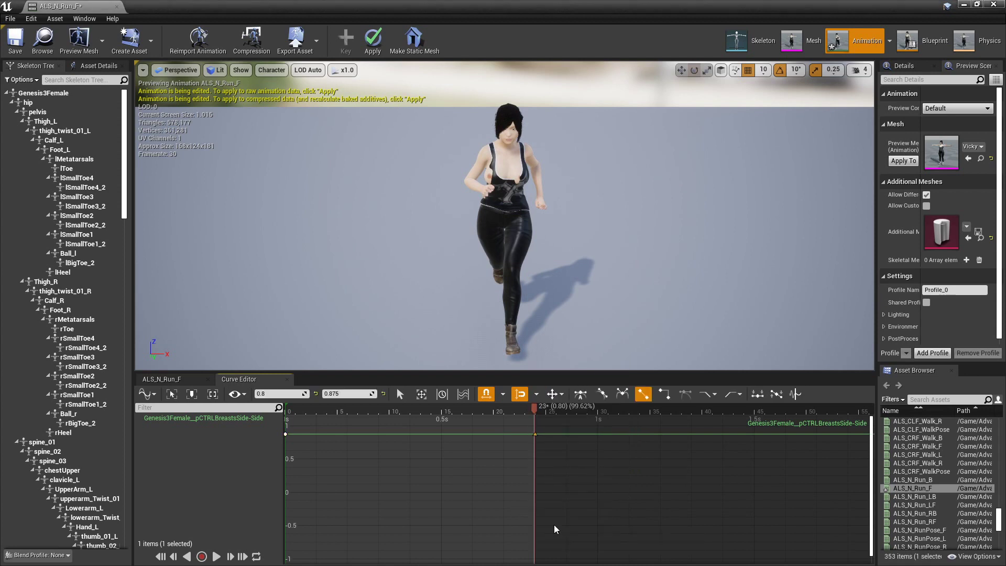
{"action": "right_click", "coordinate": [534, 433]}
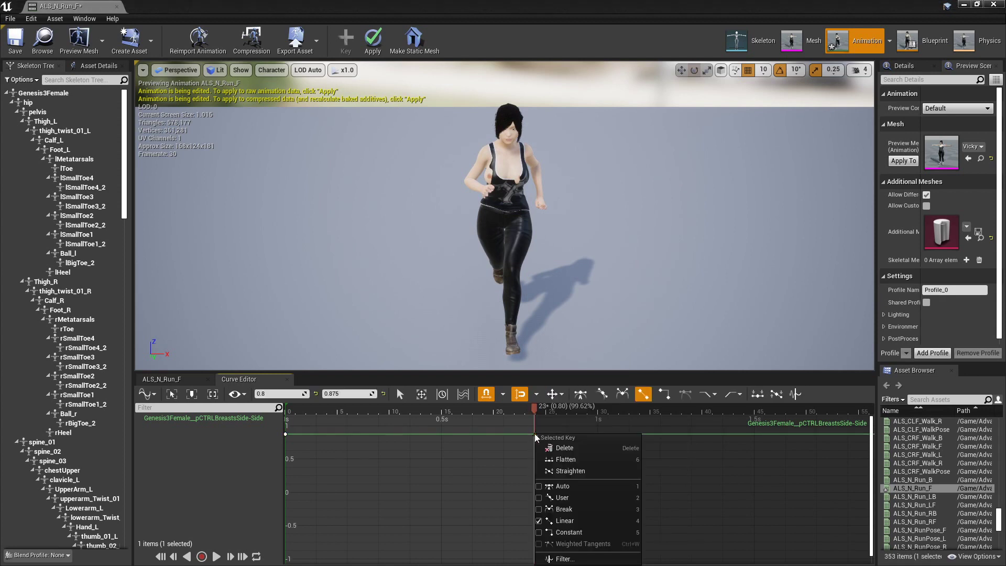
{"action": "left_click", "coordinate": [560, 486]}
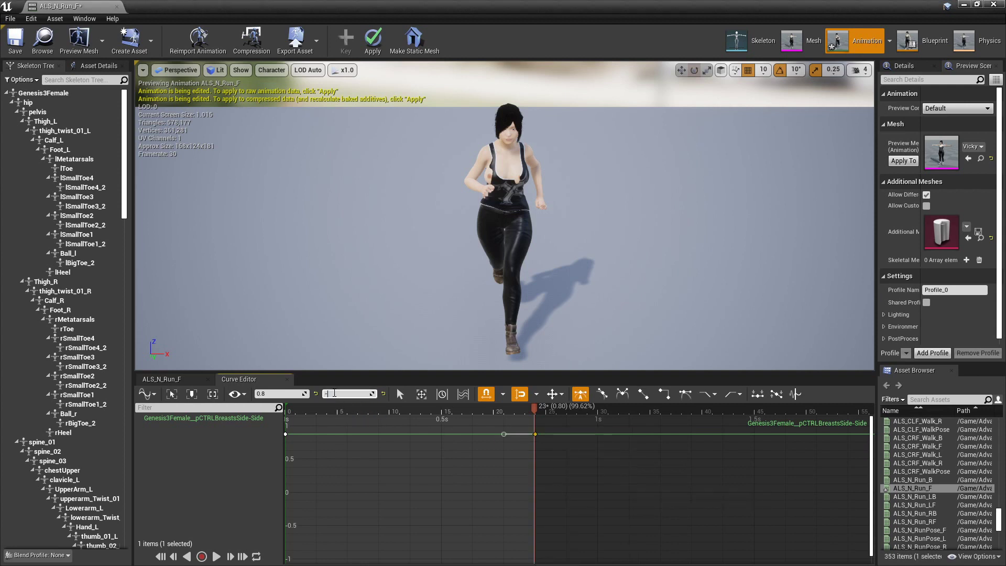
{"action": "key", "text": "Return"}
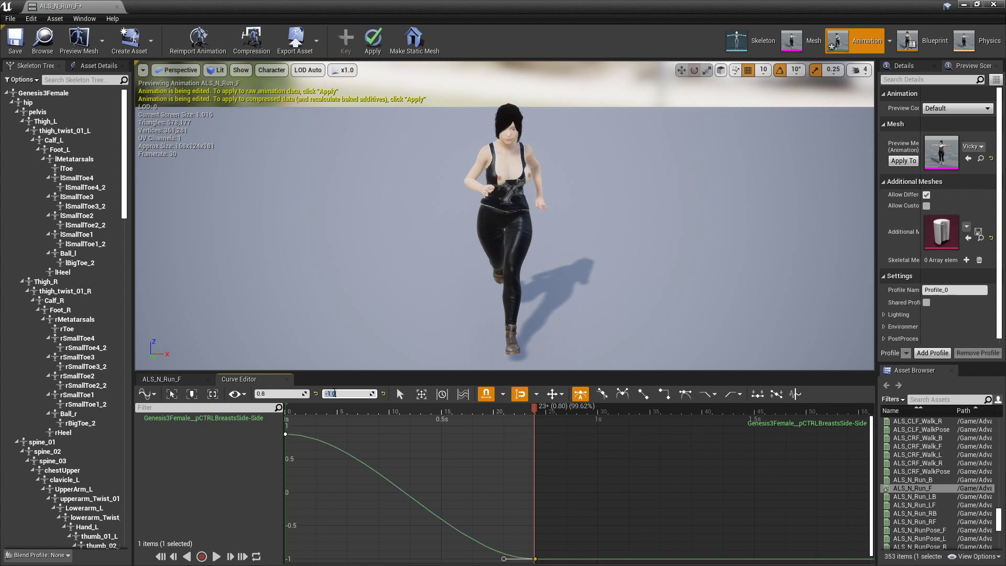
Step: Add an Auto-interpolated key at 0.4 s, then rewind the playhead to the start
{"action": "right_click", "coordinate": [410, 470]}
{"action": "left_click", "coordinate": [532, 407]}
{"action": "left_click_drag", "start_coordinate": [527, 406], "coordinate": [411, 406]}
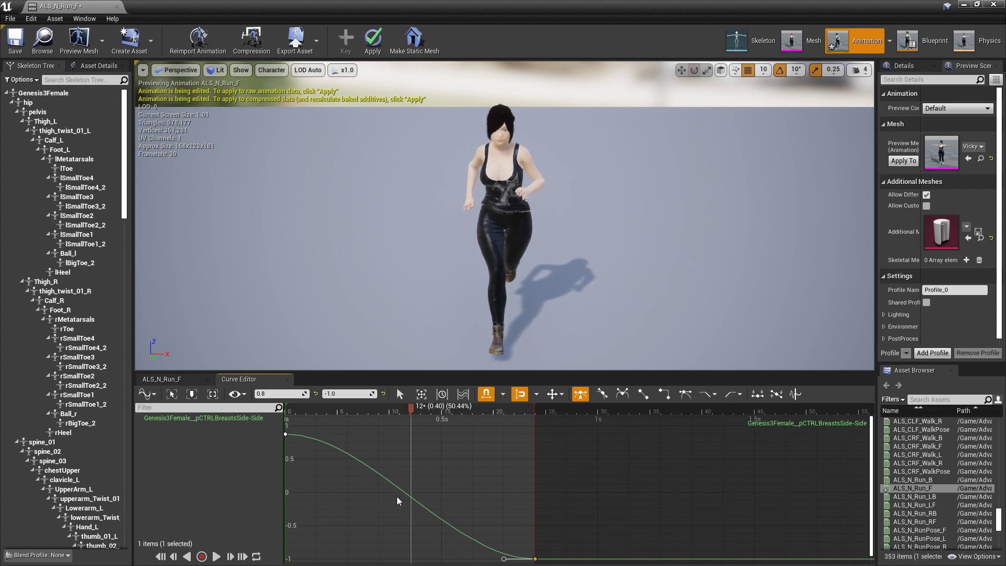
{"action": "right_click", "coordinate": [410, 475]}
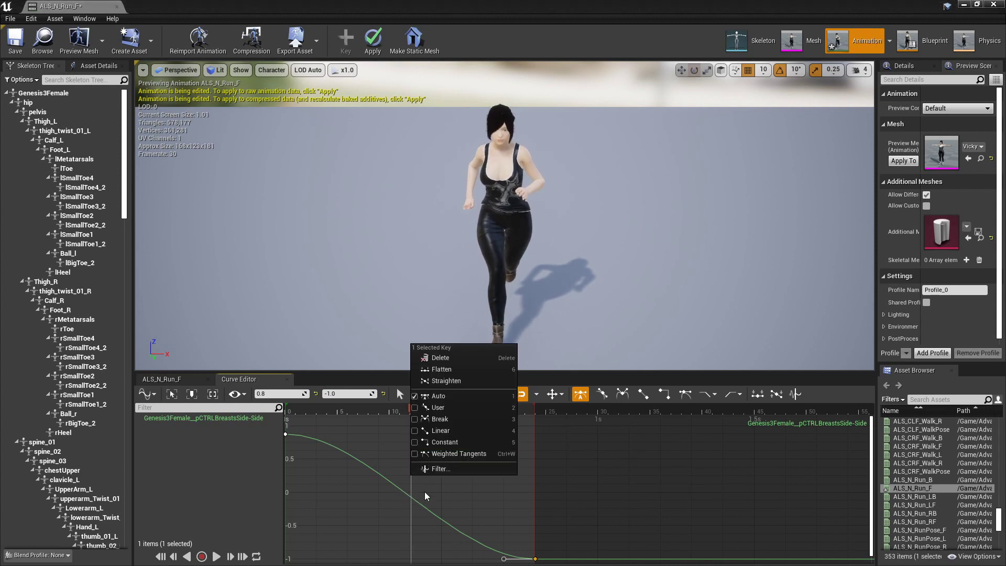
{"action": "left_click", "coordinate": [425, 493]}
{"action": "right_click", "coordinate": [410, 469]}
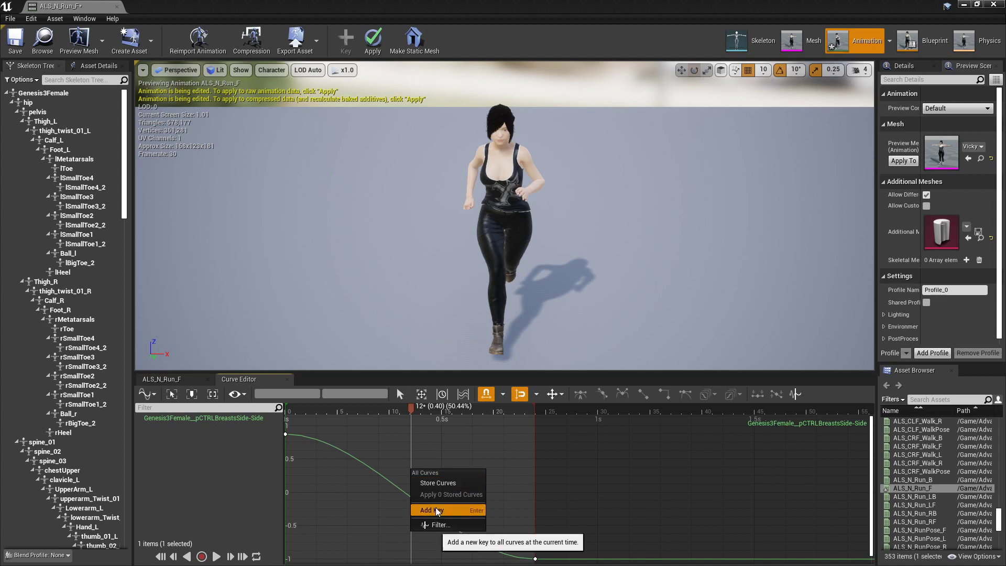
{"action": "left_click", "coordinate": [435, 510]}
{"action": "right_click", "coordinate": [410, 501]}
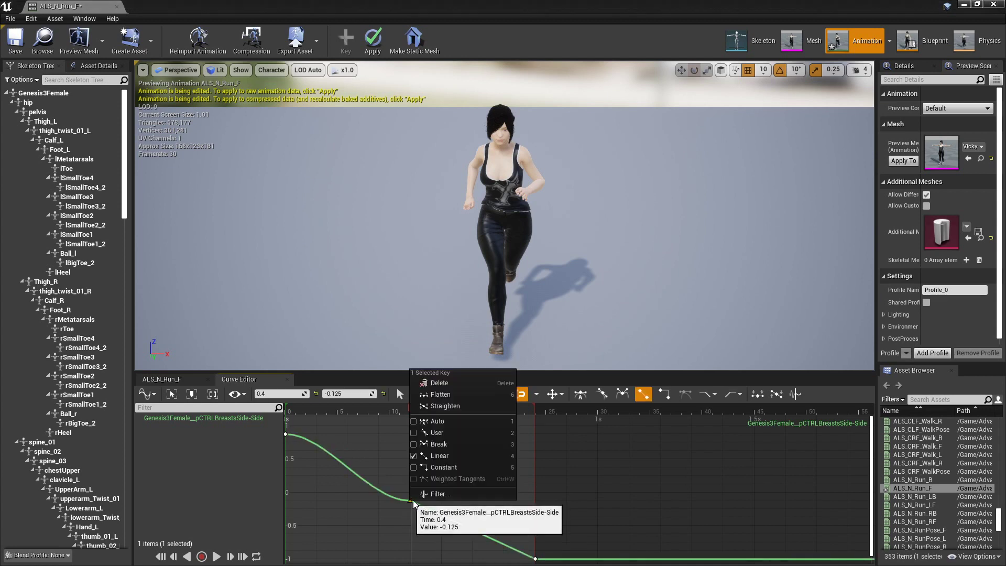
{"action": "left_click", "coordinate": [418, 425]}
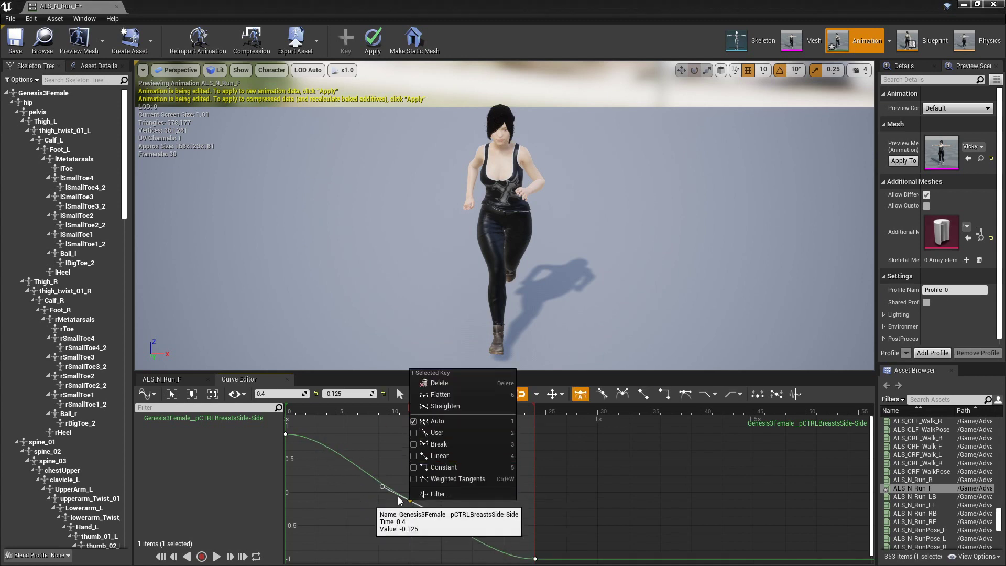
{"action": "left_click", "coordinate": [404, 378]}
{"action": "left_click_drag", "start_coordinate": [414, 414], "coordinate": [283, 424]}
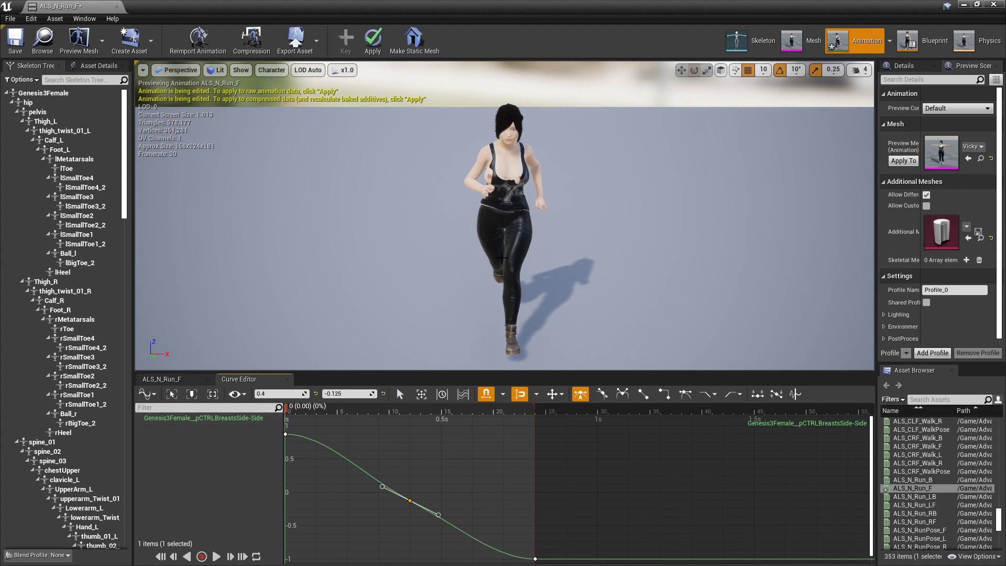
Step: Change the first key at 0 s to -1 and scrub between 0.2 s and frame 5 to check the pose
{"action": "left_click", "coordinate": [339, 394]}
{"action": "left_click", "coordinate": [286, 434]}
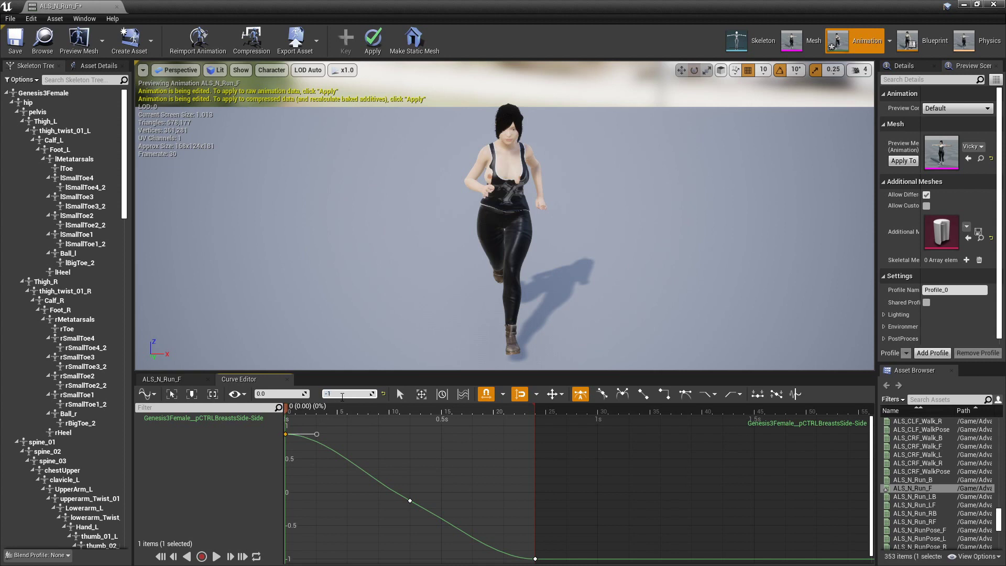
{"action": "left_click", "coordinate": [342, 397]}
{"action": "type", "text": "-1"}
{"action": "key", "text": "Return"}
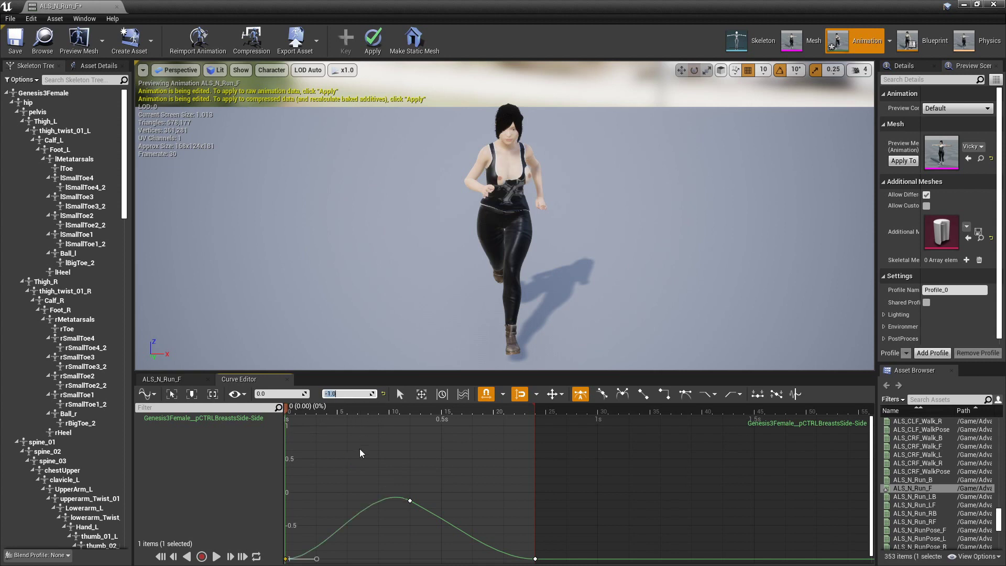
{"action": "left_click_drag", "start_coordinate": [287, 406], "coordinate": [373, 426]}
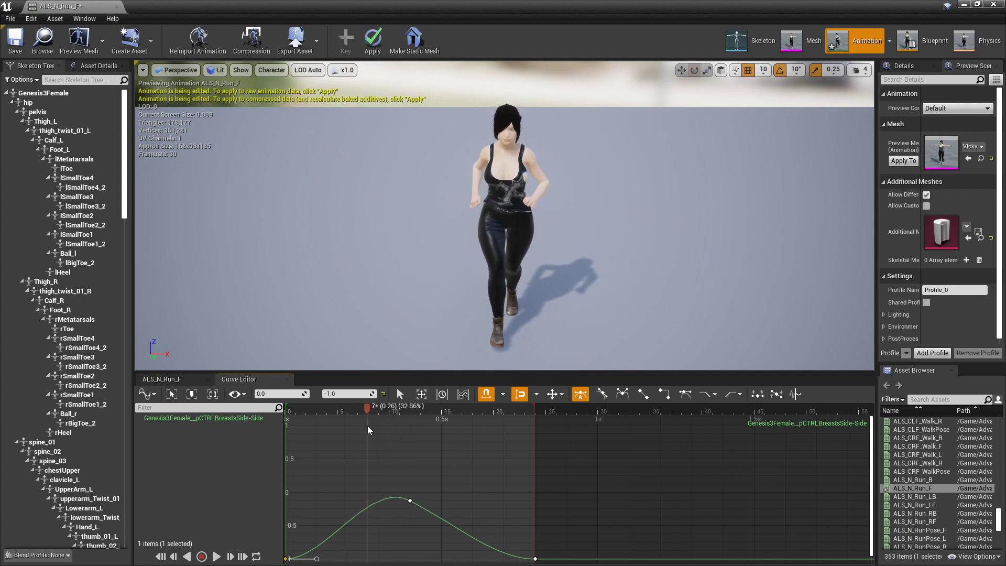
{"action": "left_click_drag", "start_coordinate": [368, 429], "coordinate": [343, 431]}
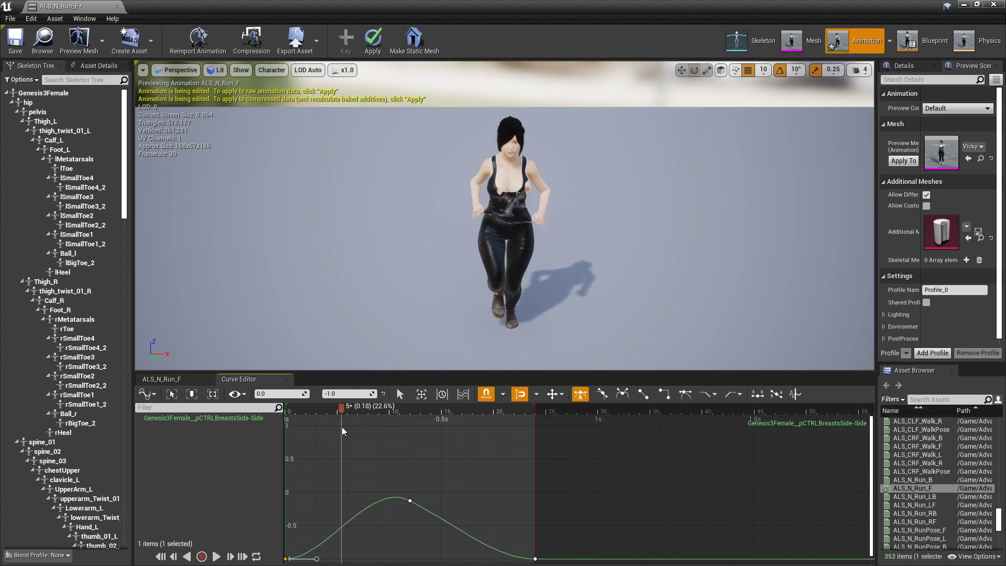
Step: Add an Auto-tangent key at about 0.2 s with value 0
{"action": "left_click", "coordinate": [341, 527]}
{"action": "right_click", "coordinate": [342, 526]}
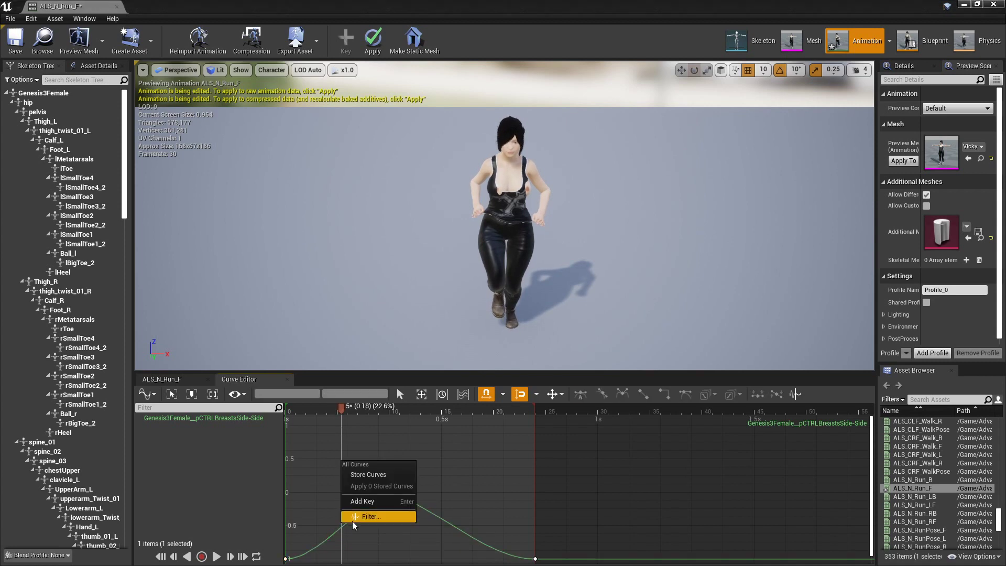
{"action": "left_click", "coordinate": [361, 503]}
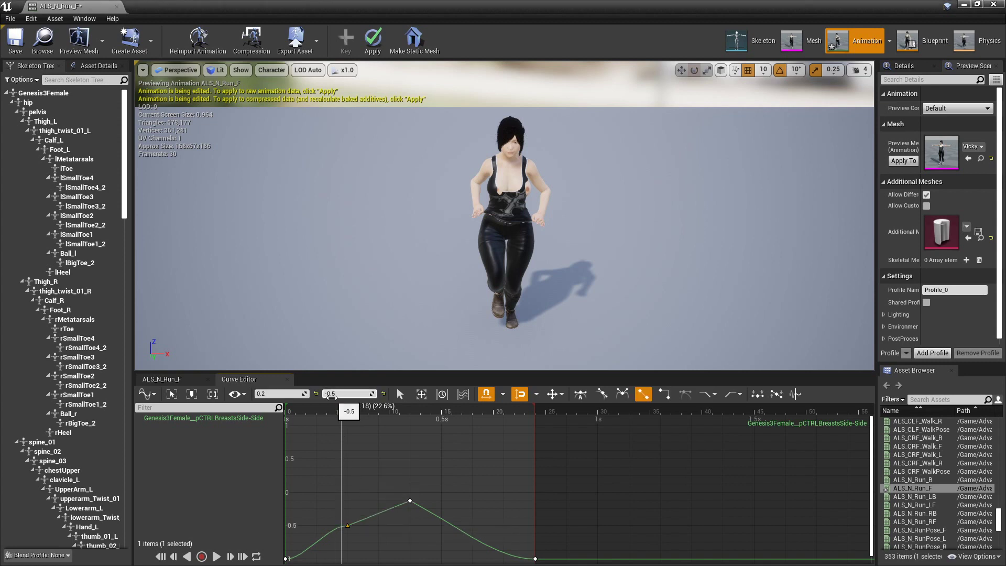
{"action": "left_click", "coordinate": [331, 395]}
{"action": "type", "text": "0"}
{"action": "key", "text": "Return"}
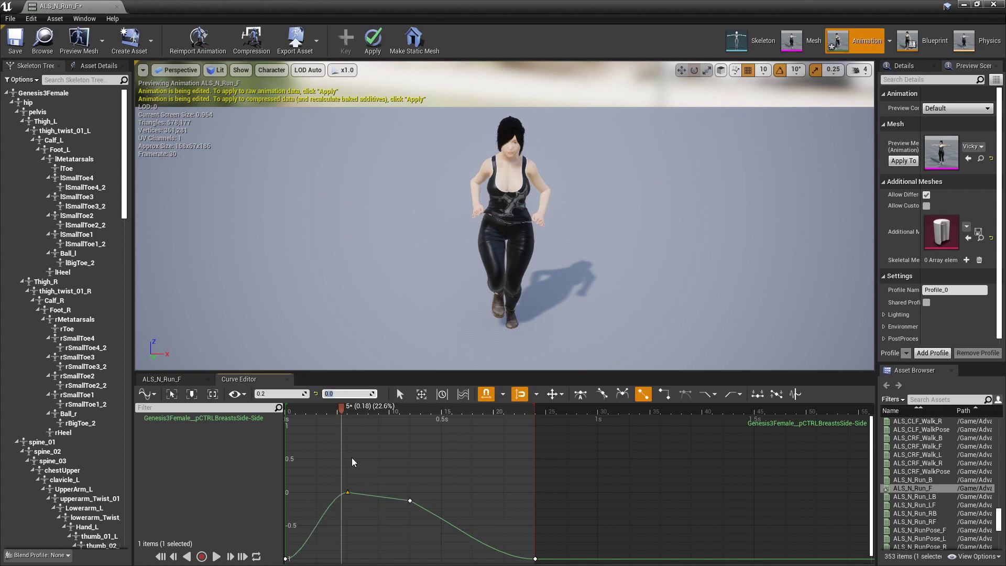
{"action": "right_click", "coordinate": [349, 493]}
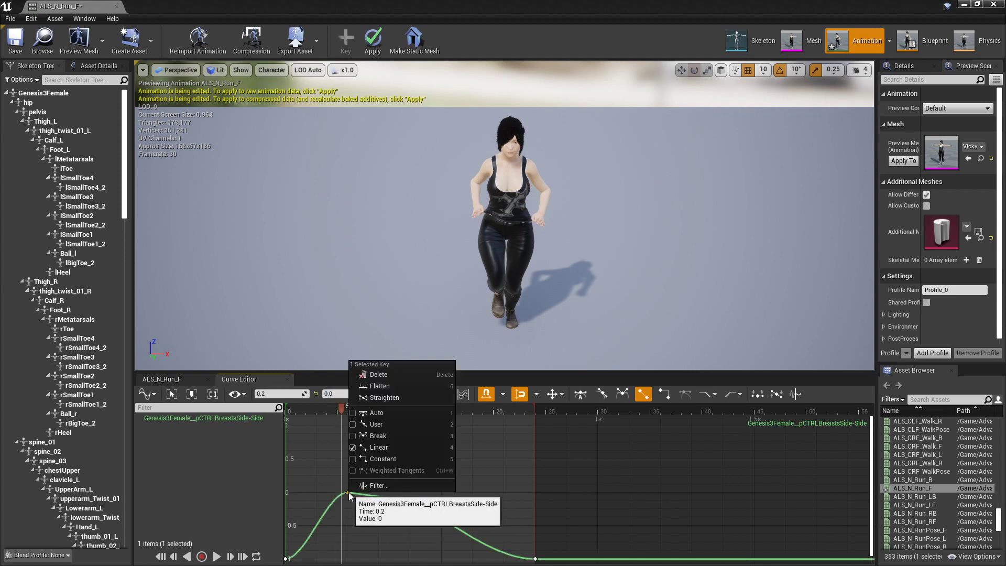
{"action": "left_click", "coordinate": [360, 414]}
{"action": "left_click_drag", "start_coordinate": [345, 413], "coordinate": [412, 430]}
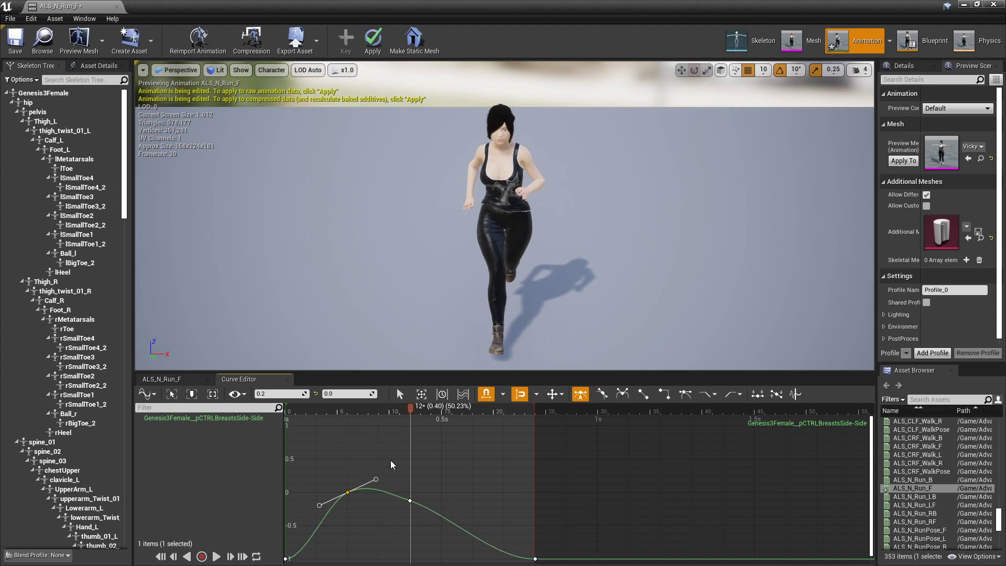
Step: Set the 0.4 s key's value to 1.0 and scrub to check the pose
{"action": "left_click", "coordinate": [411, 501]}
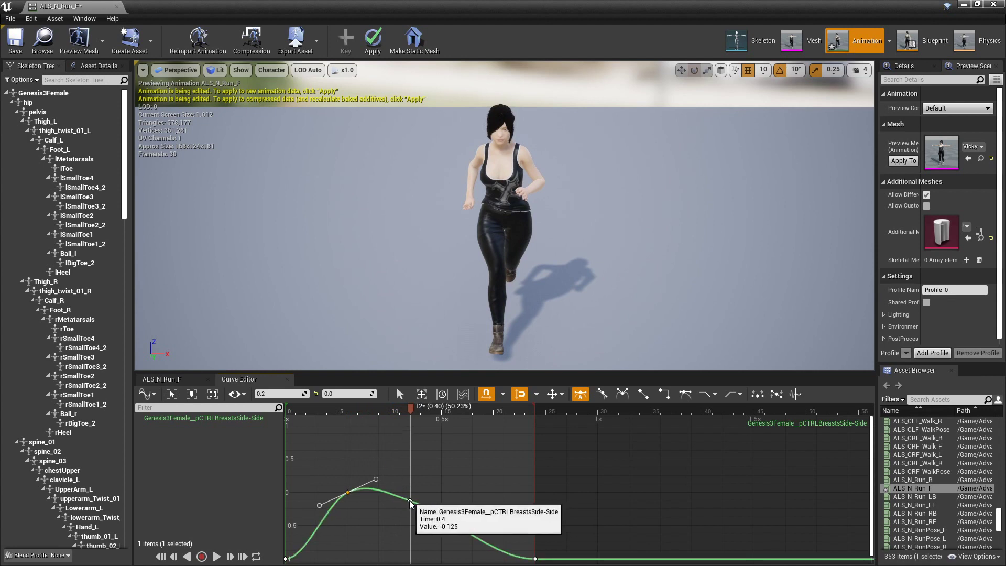
{"action": "left_click", "coordinate": [335, 395]}
{"action": "type", "text": "1.0"}
{"action": "key", "text": "Return"}
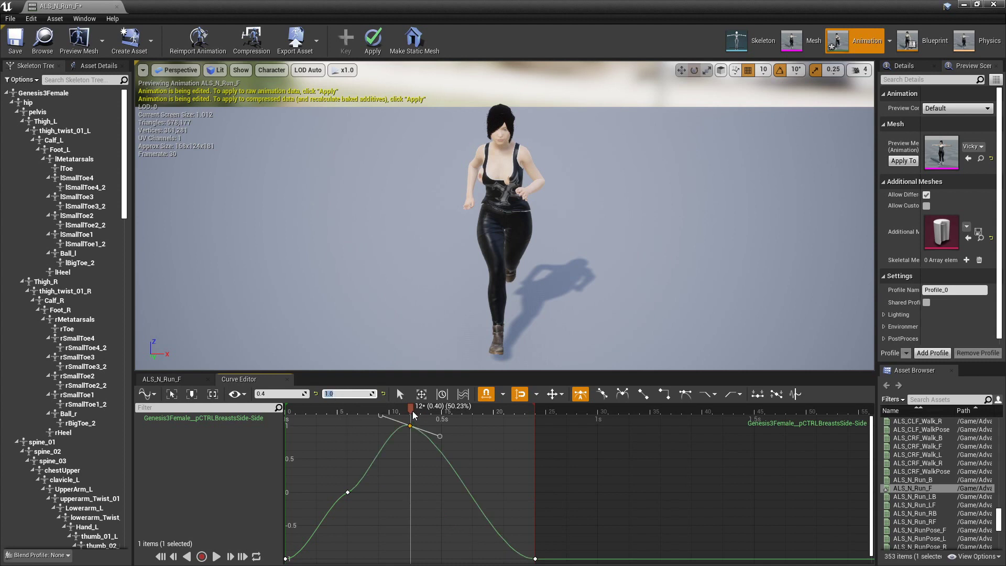
{"action": "left_click_drag", "start_coordinate": [412, 415], "coordinate": [537, 454]}
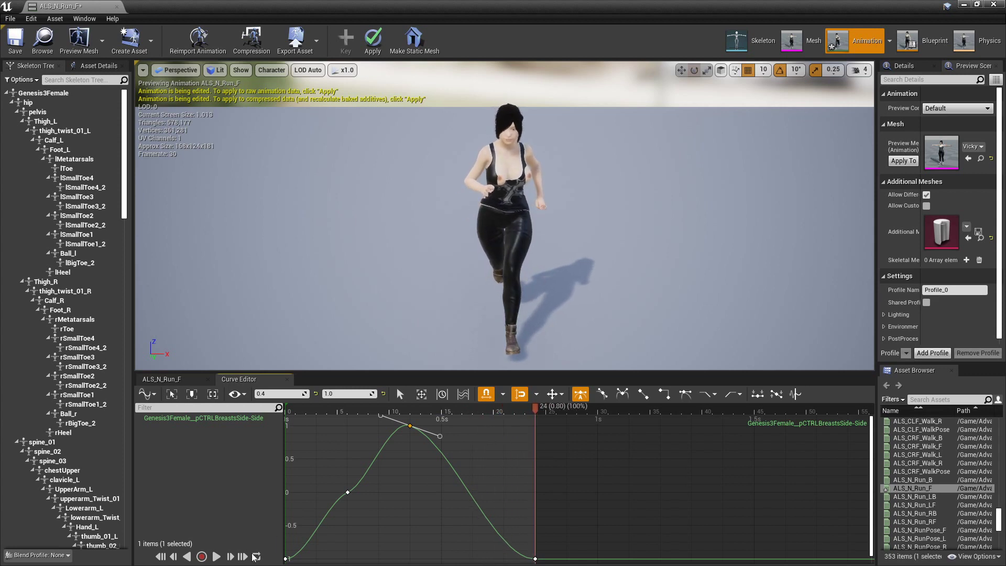
Step: Play and pause the run animation preview twice to review the sway
{"action": "left_click", "coordinate": [216, 556]}
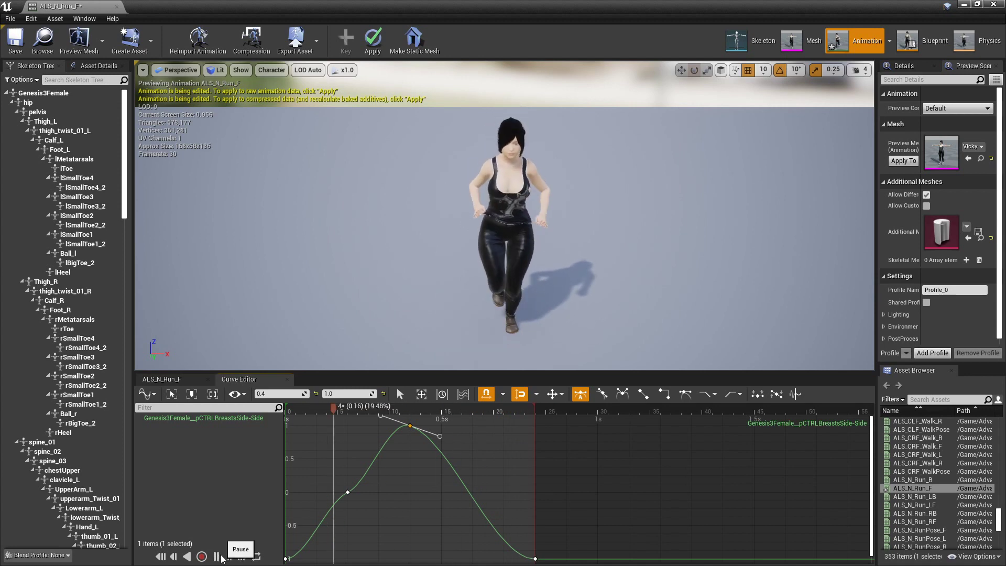
{"action": "left_click", "coordinate": [219, 557]}
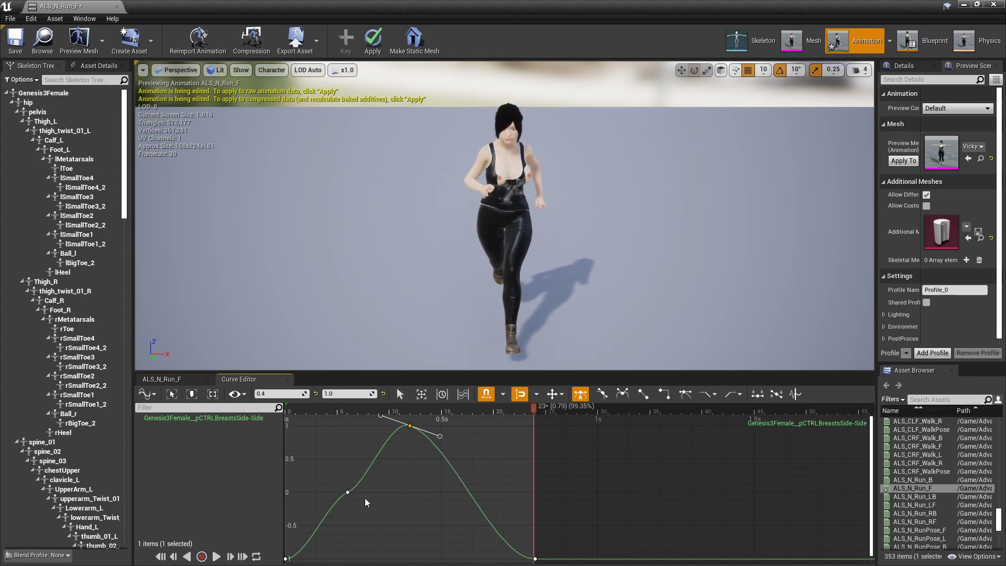
{"action": "left_click", "coordinate": [348, 493]}
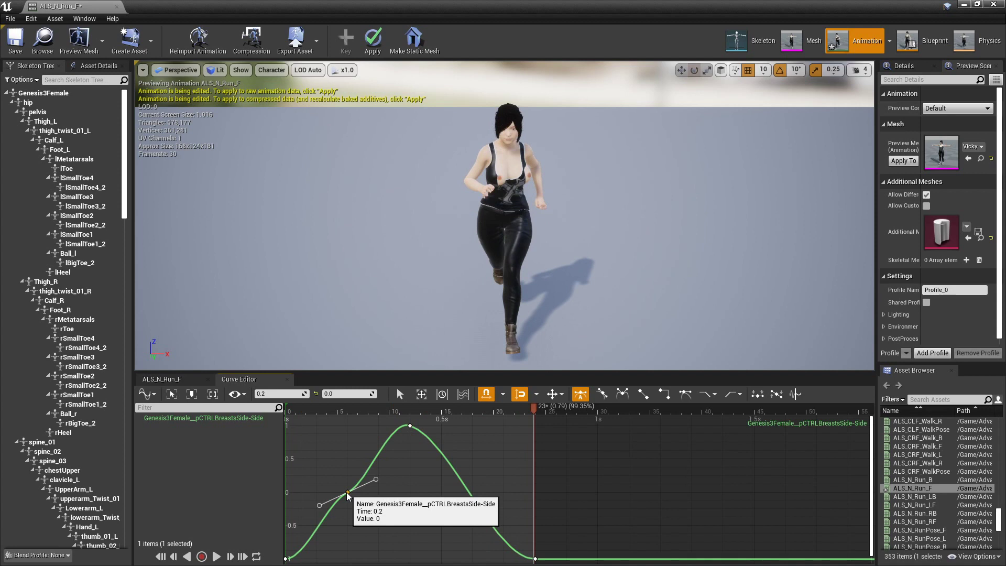
{"action": "left_click", "coordinate": [350, 498]}
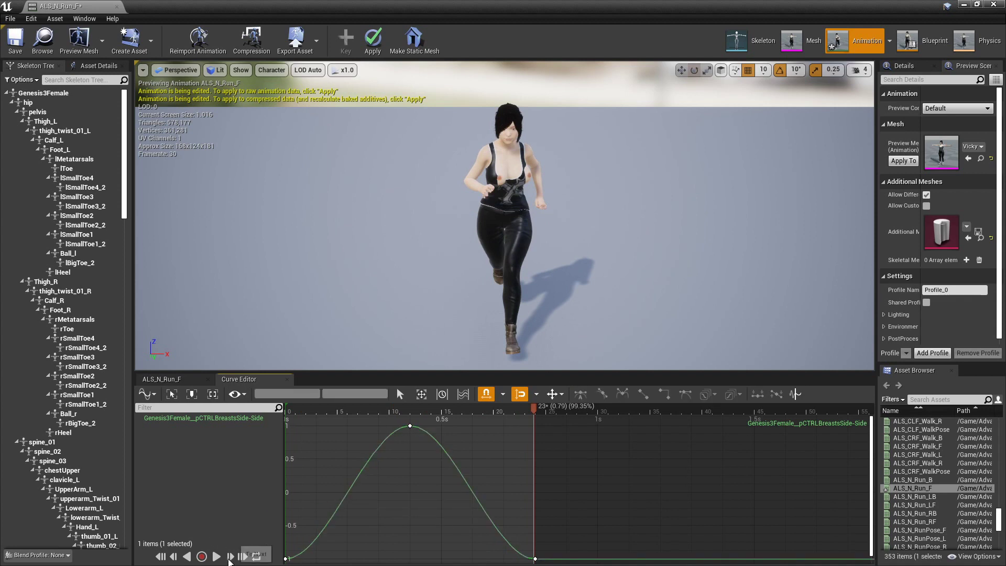
{"action": "left_click", "coordinate": [217, 557]}
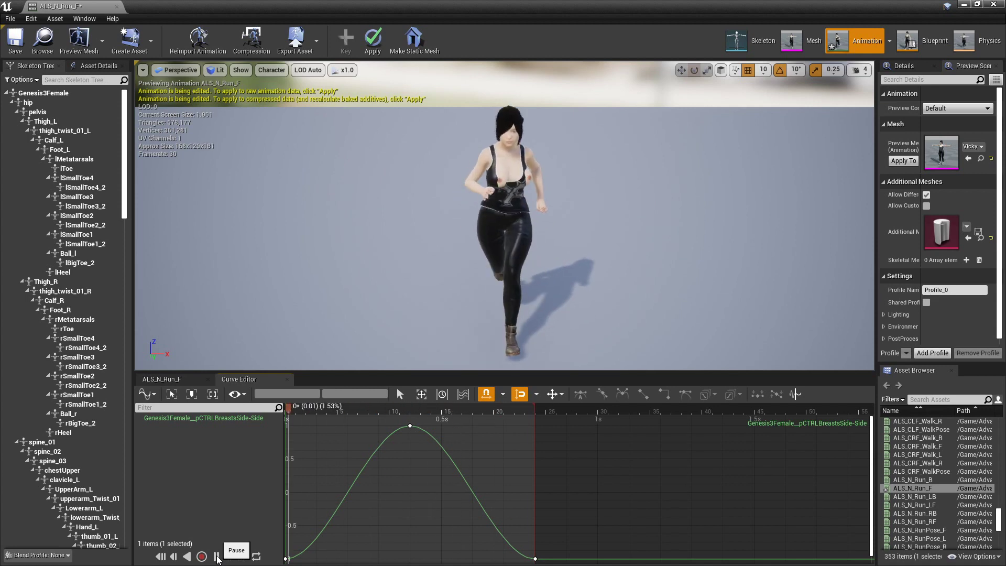
{"action": "left_click", "coordinate": [217, 556]}
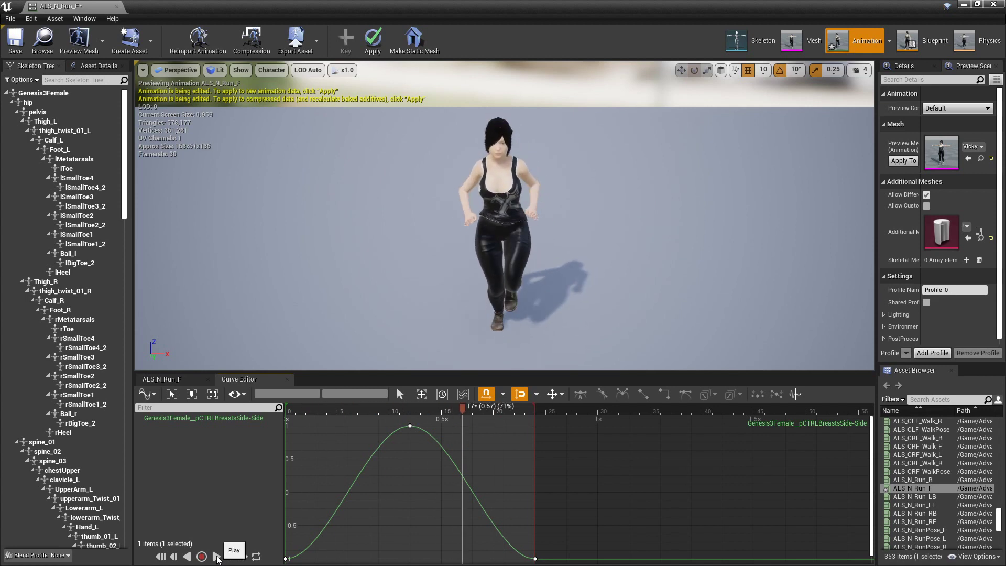
Step: Store a copy of the Genesis3Female side-to-side breast curve
{"action": "right_click", "coordinate": [349, 461]}
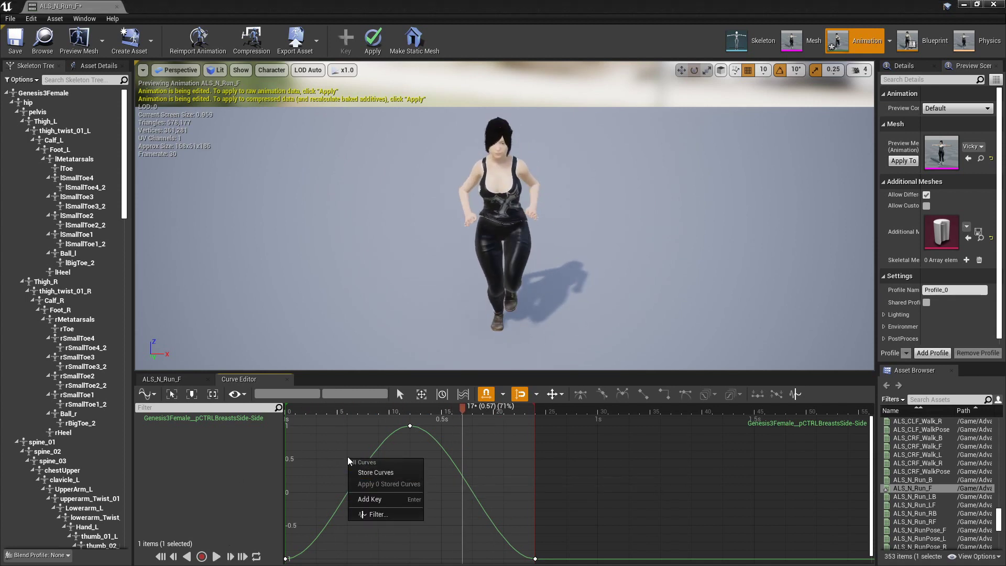
{"action": "left_click", "coordinate": [322, 455]}
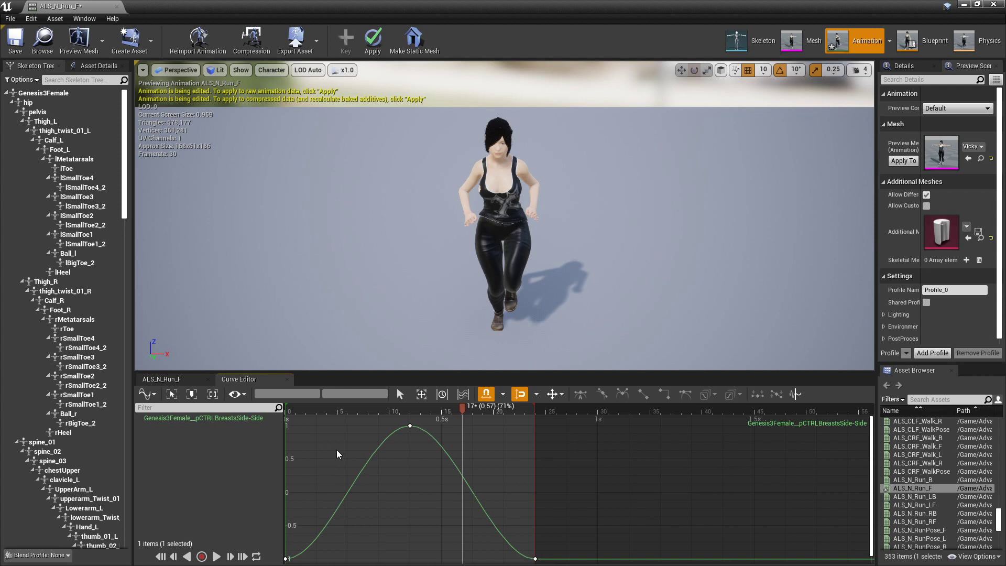
{"action": "right_click", "coordinate": [337, 455]}
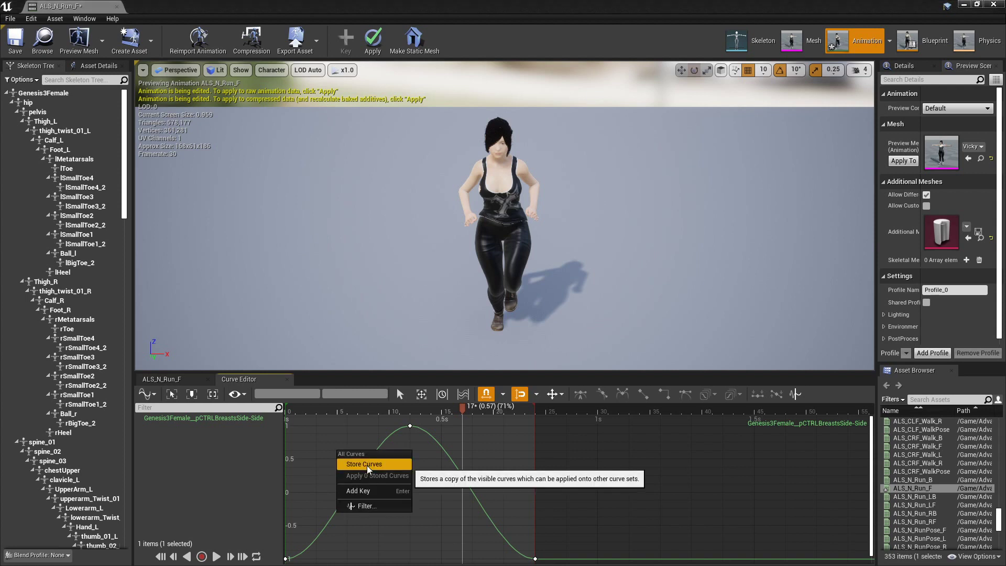
{"action": "left_click", "coordinate": [367, 465]}
Step: Add the TankTop9_20034__pCTRLBreastsSide-Side curve to ALS_N_Run_F and open it for editing
{"action": "left_click", "coordinate": [190, 377]}
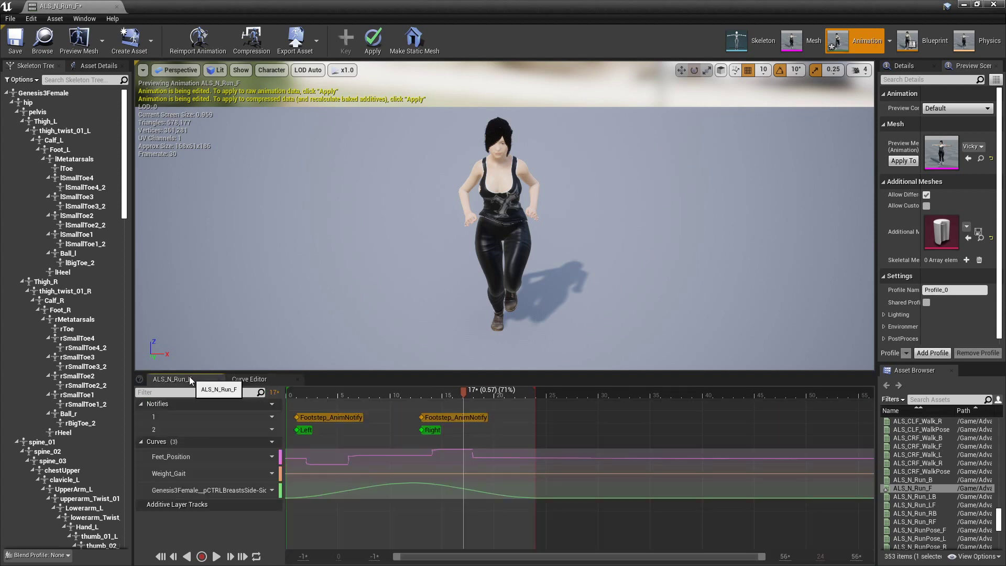
{"action": "left_click", "coordinate": [271, 442]}
{"action": "mouse_move", "coordinate": [275, 458]}
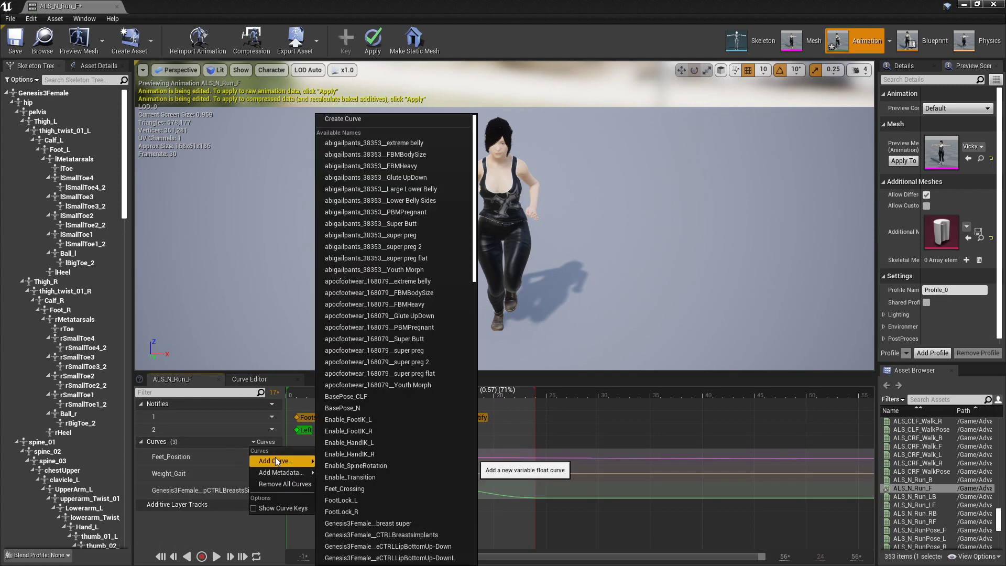
{"action": "scroll", "coordinate": [388, 505], "scroll_direction": "down", "scroll_amount": 10}
{"action": "scroll", "coordinate": [388, 505], "scroll_direction": "down", "scroll_amount": 7}
{"action": "scroll", "coordinate": [387, 505], "scroll_direction": "down", "scroll_amount": 2}
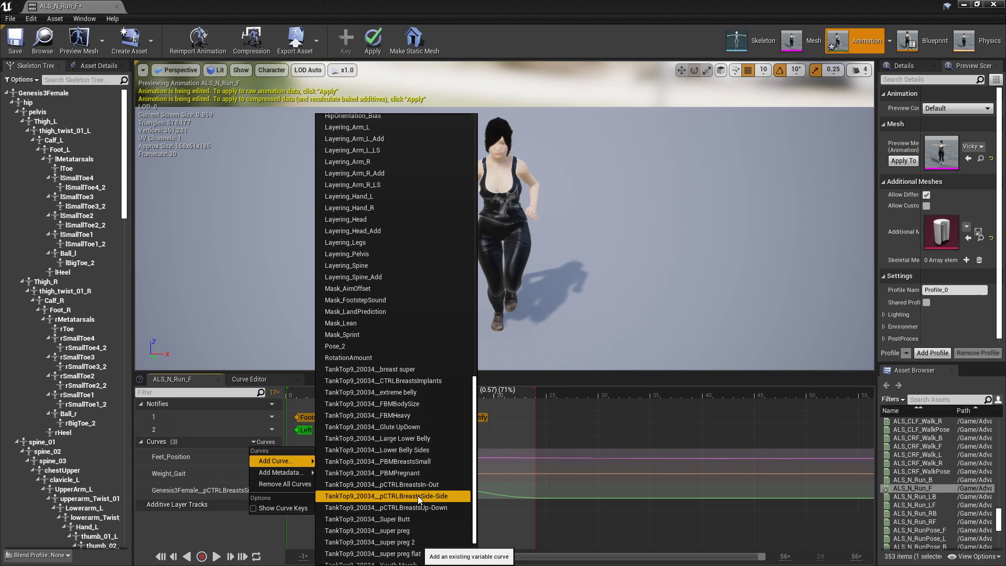
{"action": "left_click", "coordinate": [344, 494]}
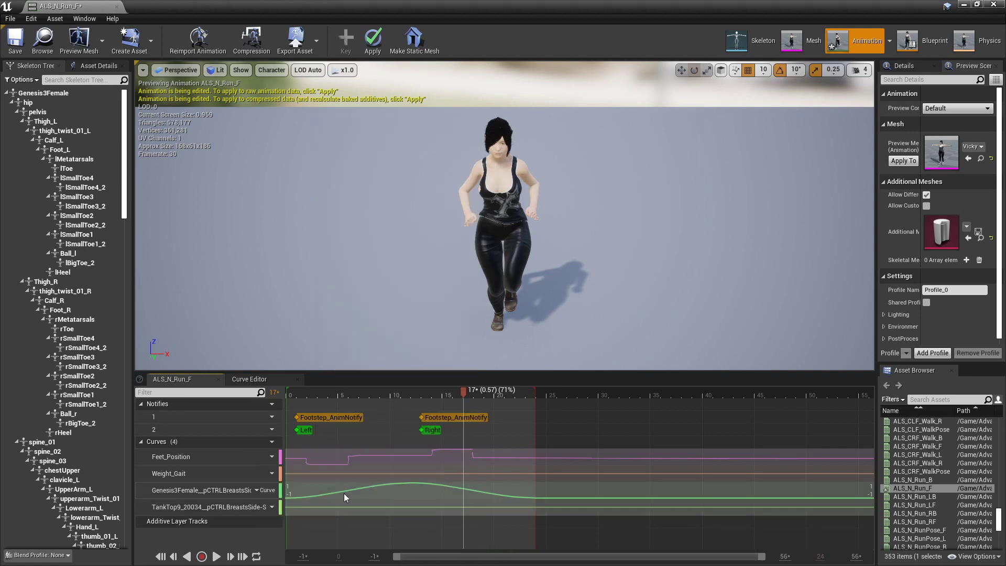
{"action": "left_click", "coordinate": [264, 506]}
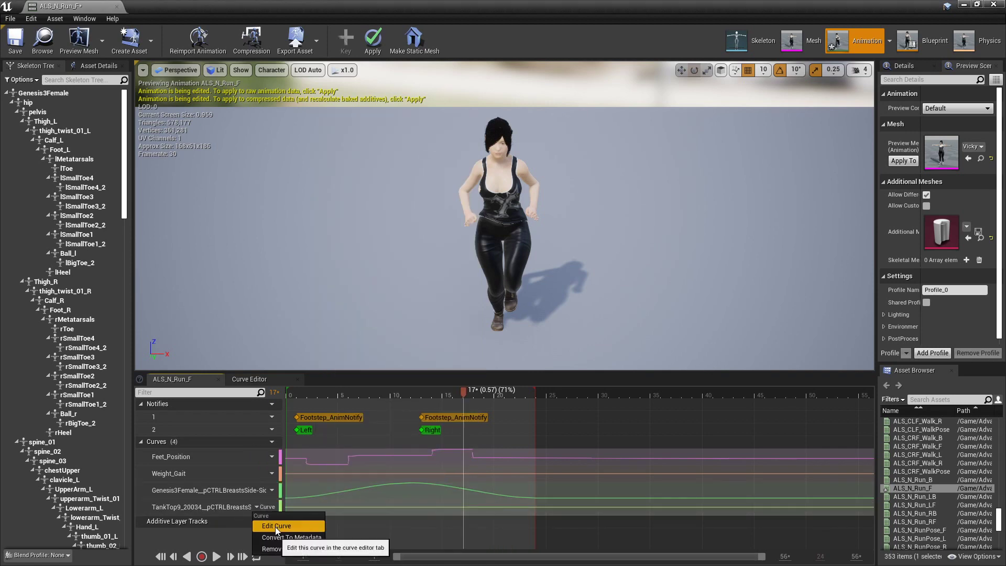
{"action": "left_click", "coordinate": [272, 525]}
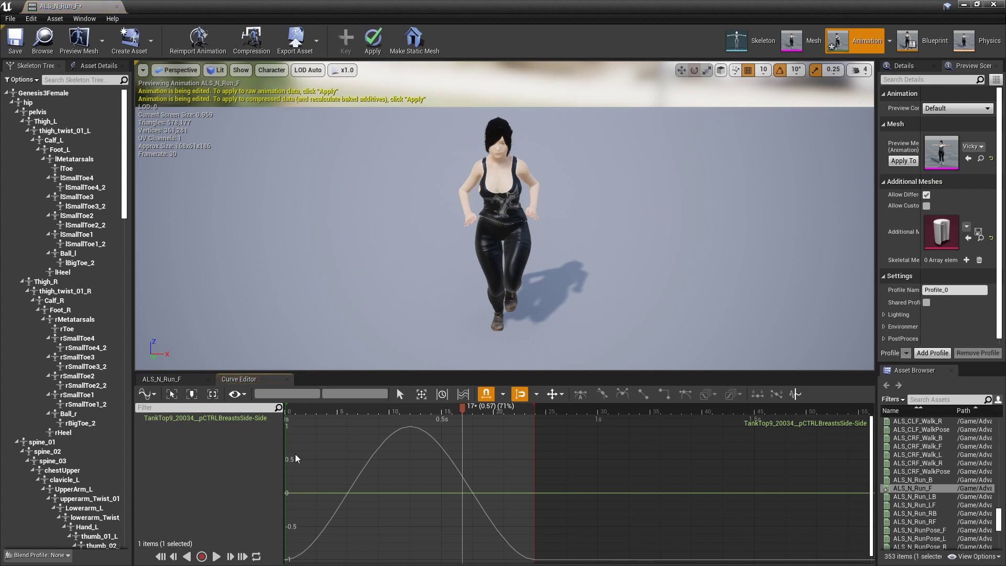
Step: Apply the 1 stored curve to the TankTop9_20034 curve and play the run preview
{"action": "right_click", "coordinate": [322, 445]}
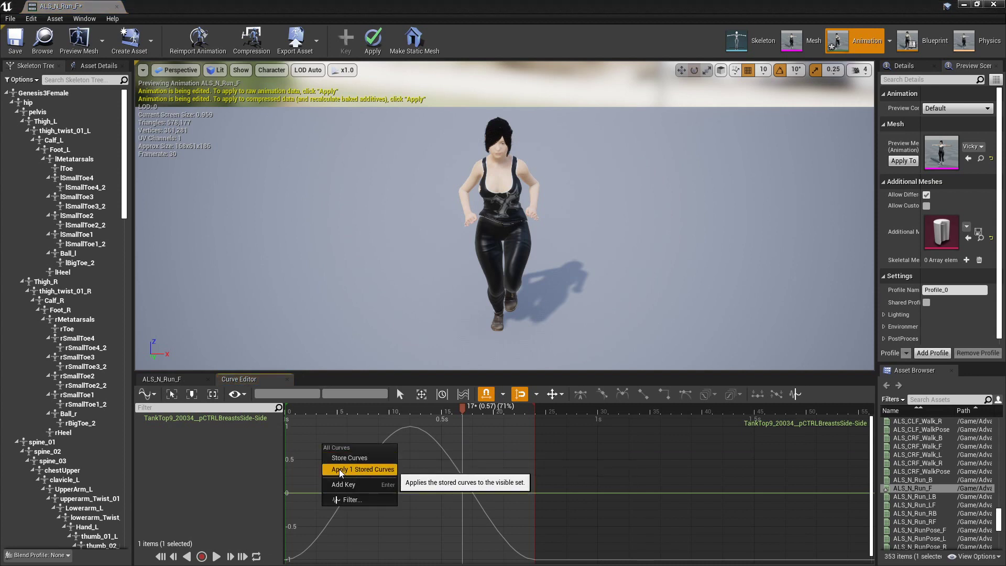
{"action": "left_click", "coordinate": [380, 470]}
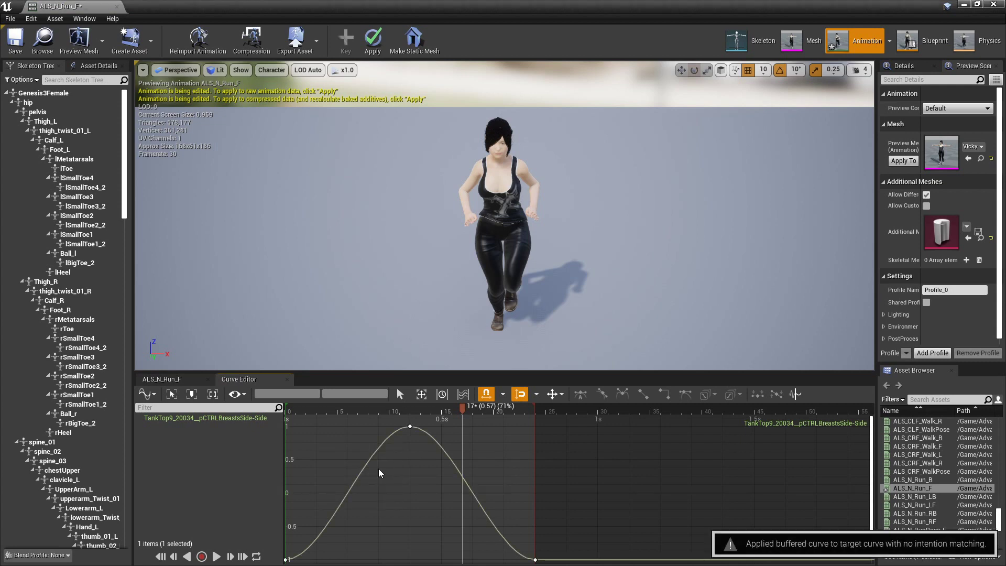
{"action": "left_click", "coordinate": [217, 556]}
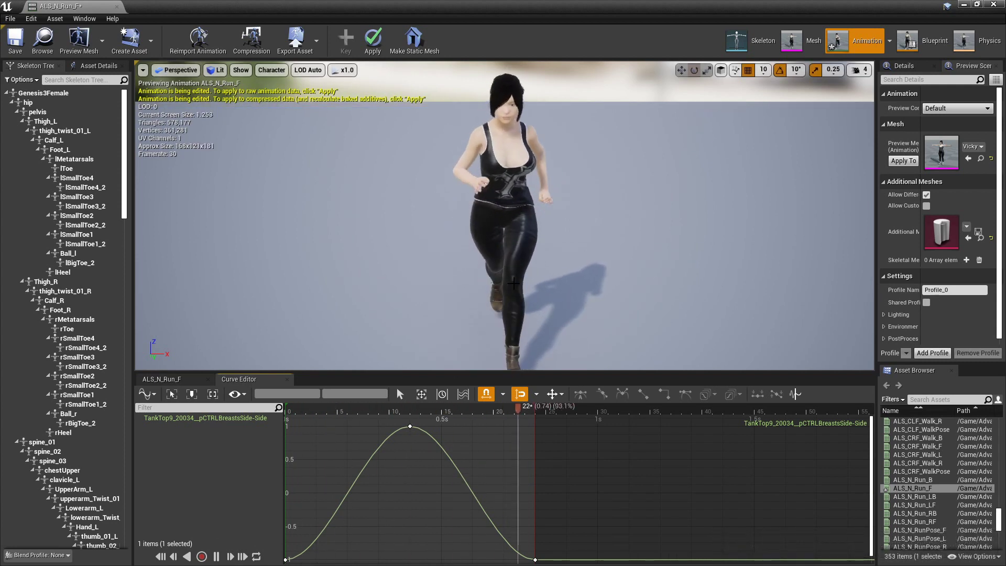
Step: Check the chest in the preview, save ALS_N_Run_F, and close its editor
{"action": "scroll", "coordinate": [513, 283], "scroll_direction": "up", "scroll_amount": 5}
{"action": "right_click_drag", "start_coordinate": [514, 284], "coordinate": [492, 294]}
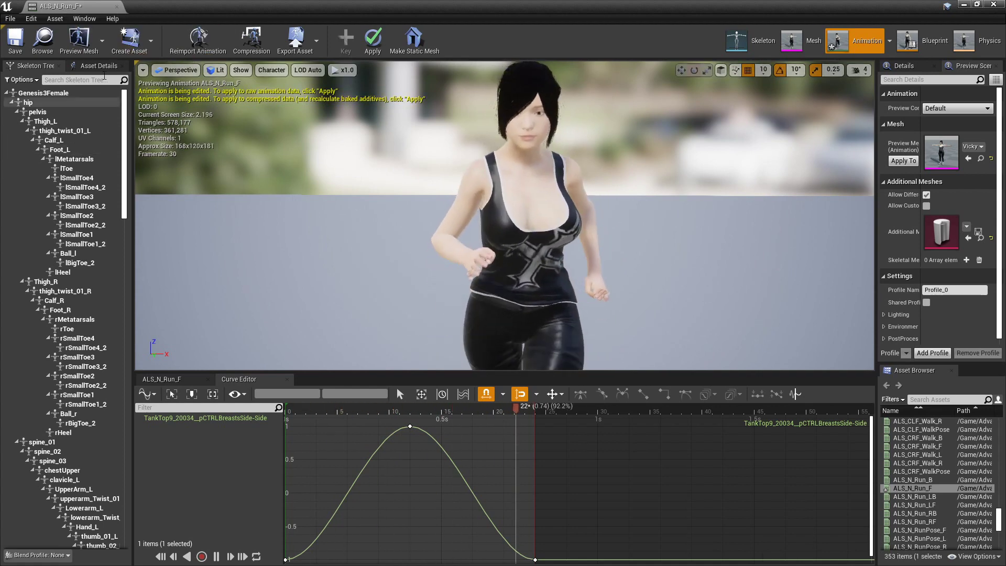
{"action": "left_click", "coordinate": [12, 45]}
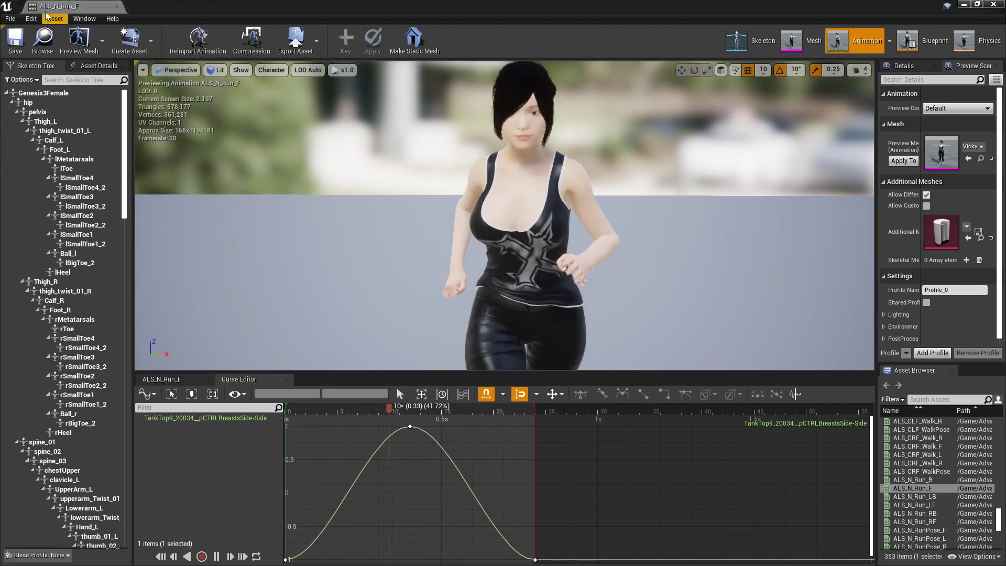
{"action": "left_click", "coordinate": [162, 379]}
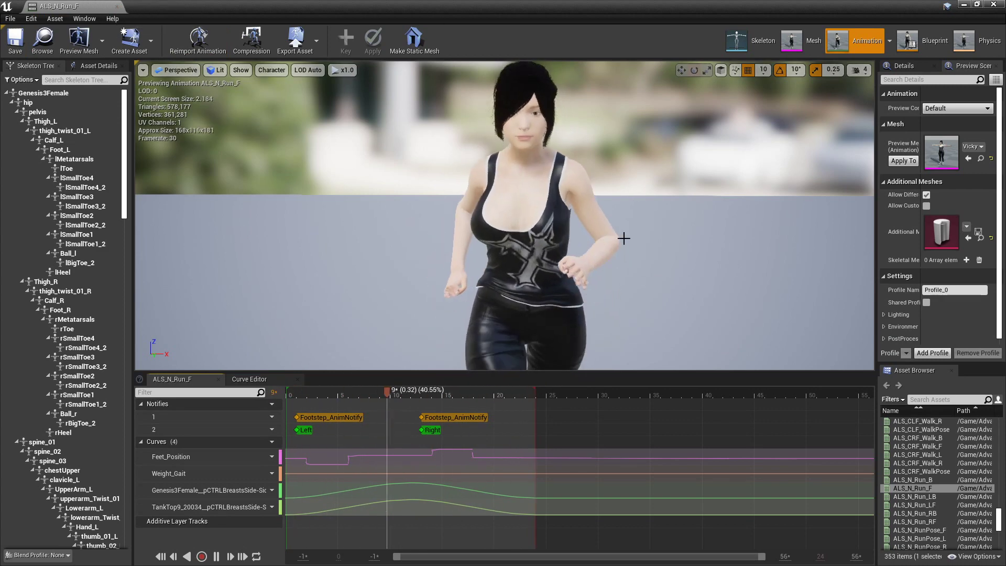
{"action": "left_click", "coordinate": [116, 6]}
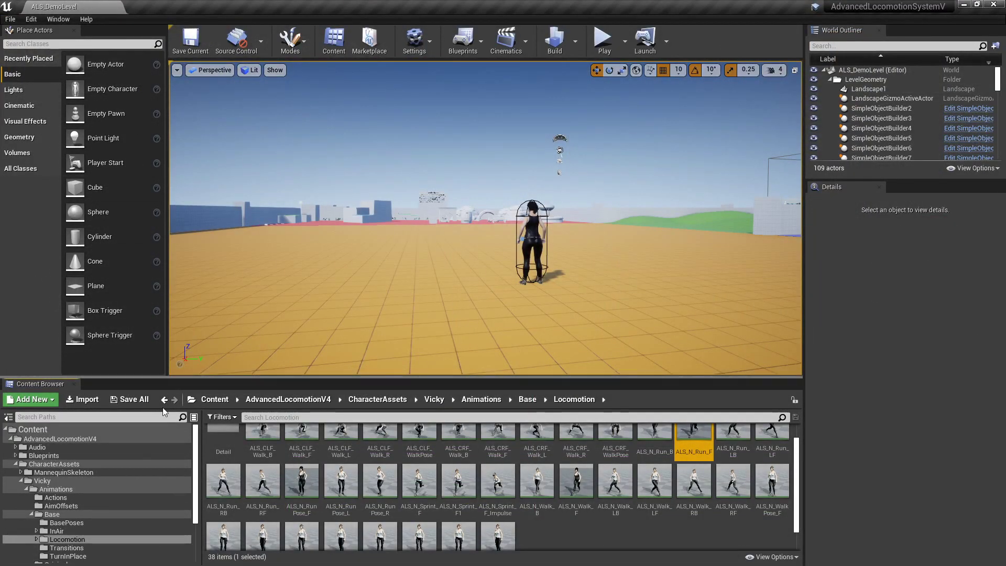
Step: Save all changed assets, including the edited ALS_N_Walk_F and ALS_N_Run_F animations
{"action": "left_click", "coordinate": [130, 399]}
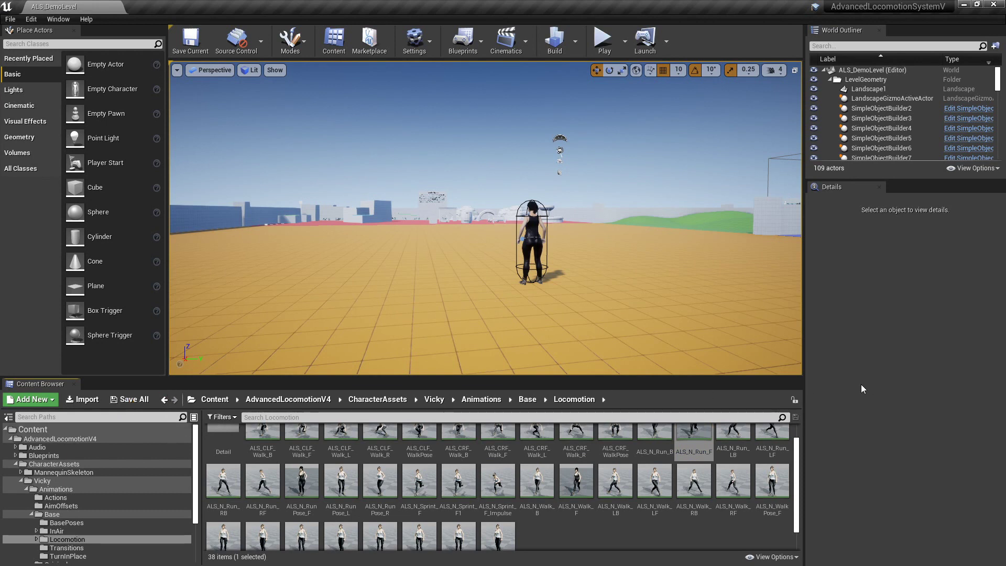
{"action": "left_click_drag", "start_coordinate": [797, 461], "coordinate": [799, 445]}
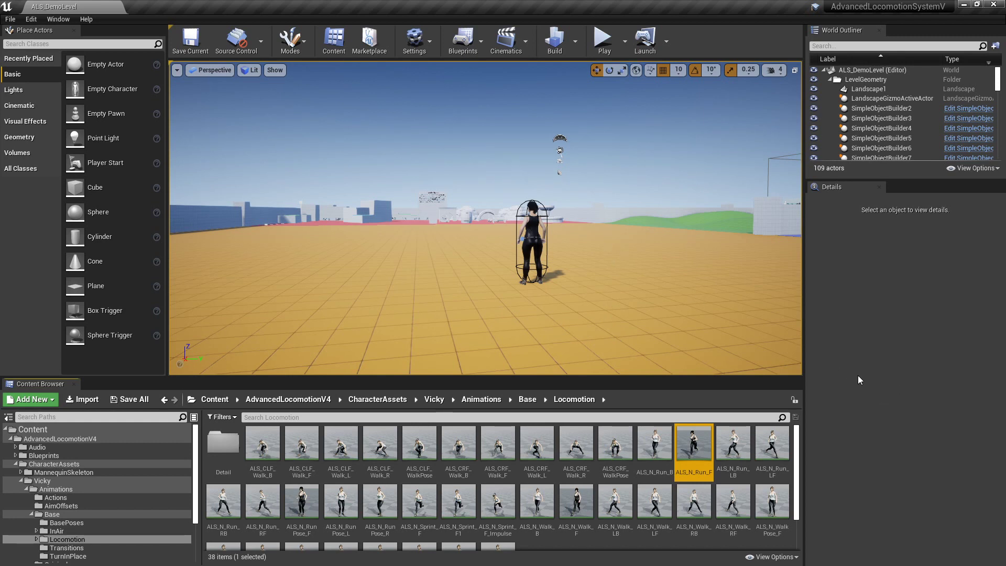
Step: Play ALS_DemoLevel in the editor and run the character toward the camera up to the wall
{"action": "left_click", "coordinate": [603, 40]}
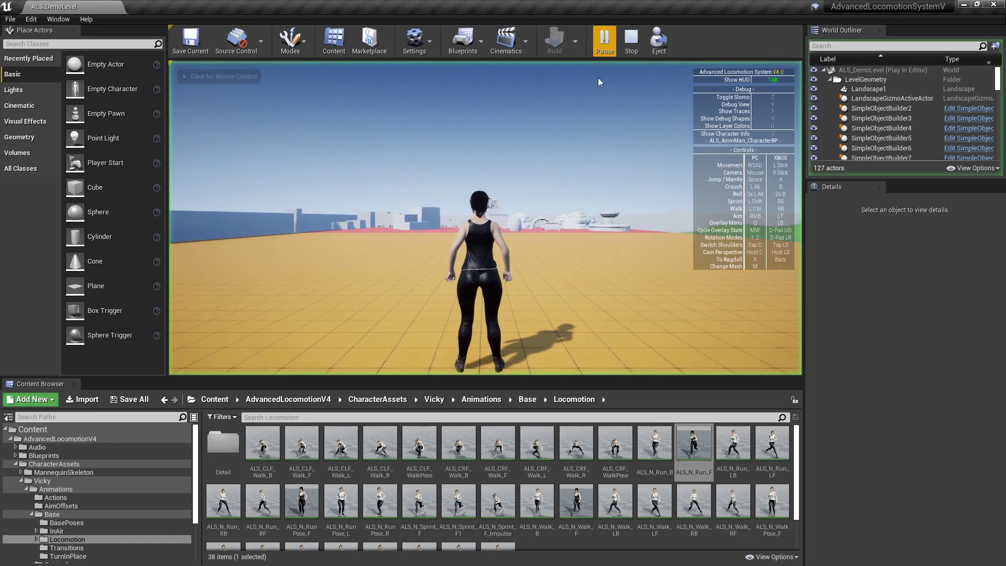
{"action": "left_click", "coordinate": [559, 304]}
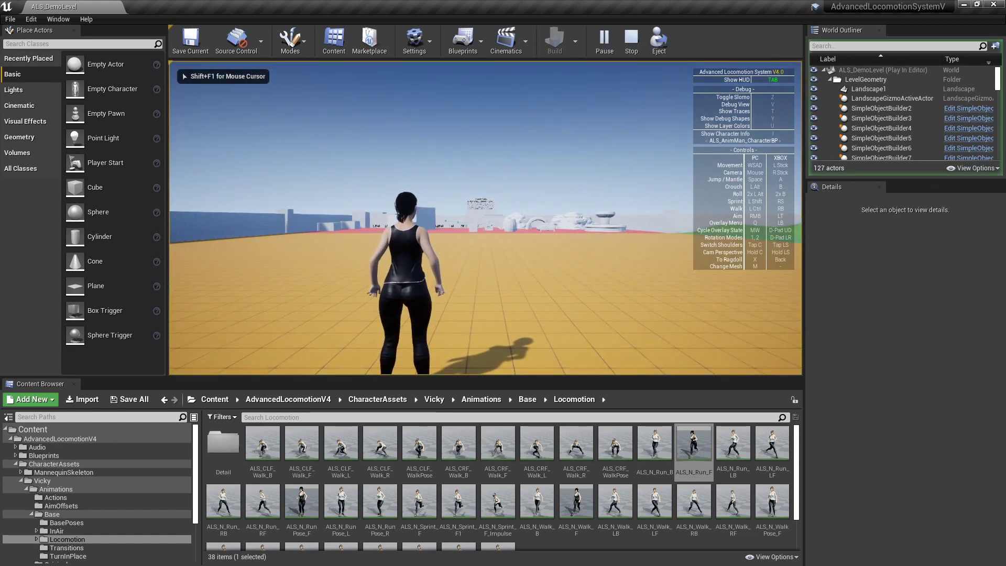
{"action": "key", "text": "s"}
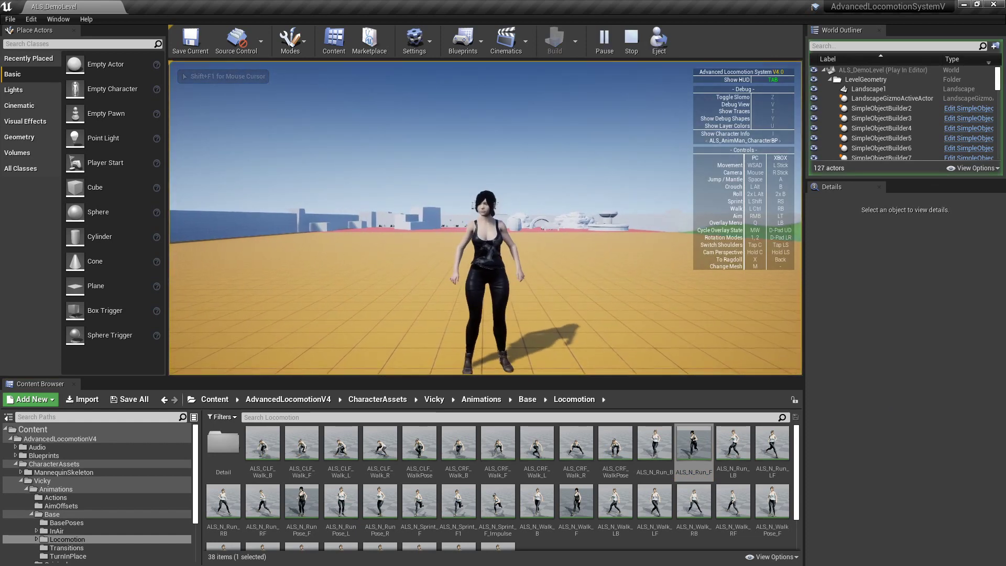
{"action": "key", "text": "s"}
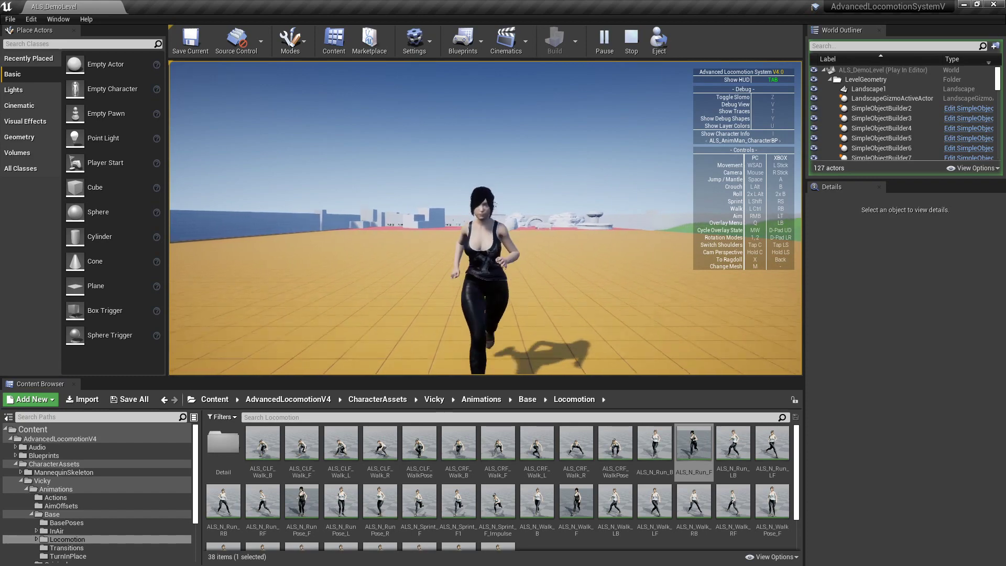
{"action": "key", "text": "s"}
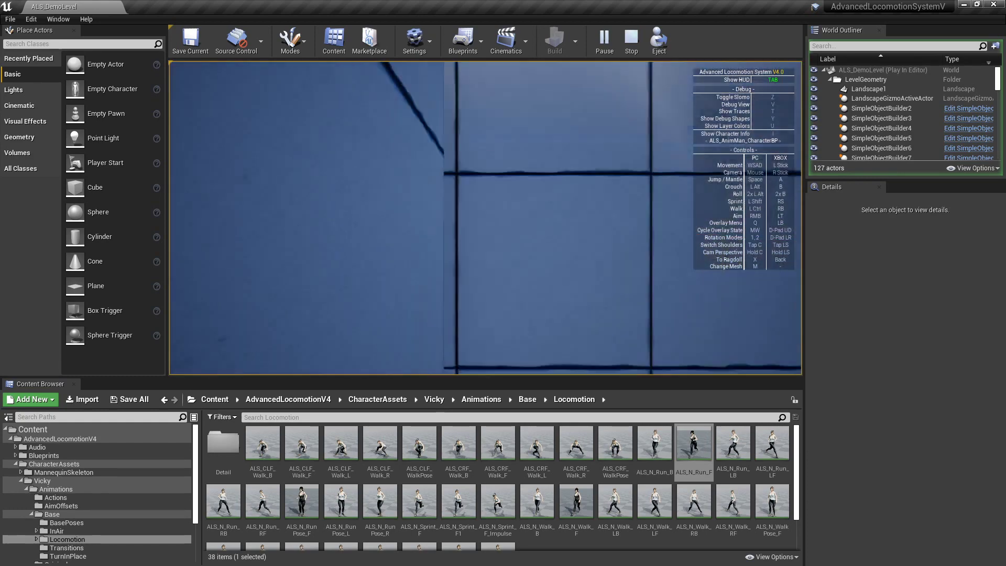
Step: Run the character back and forth around the camera to check the run animation's breast motion
{"action": "key", "text": "w"}
{"action": "key", "text": "s"}
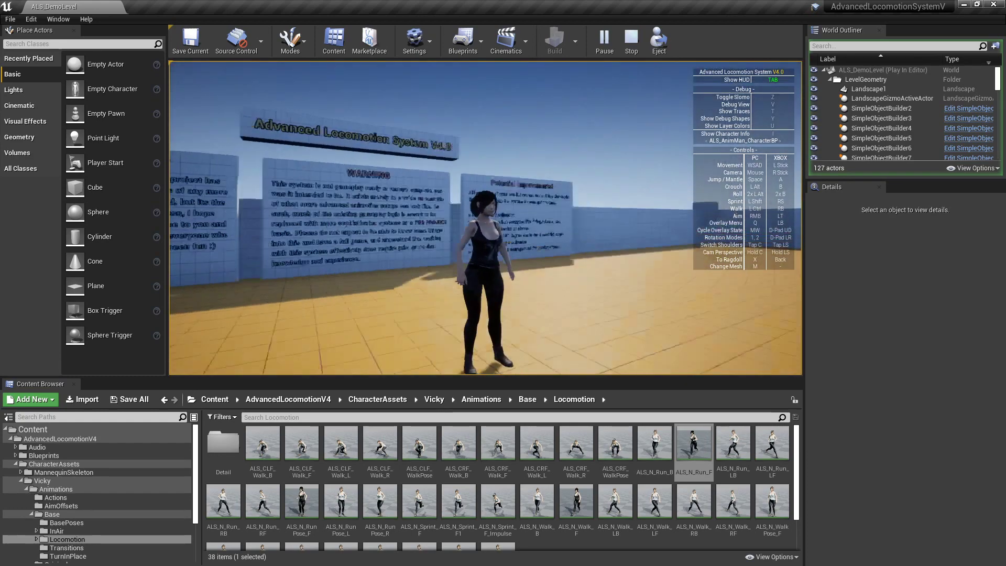
{"action": "key", "text": "s"}
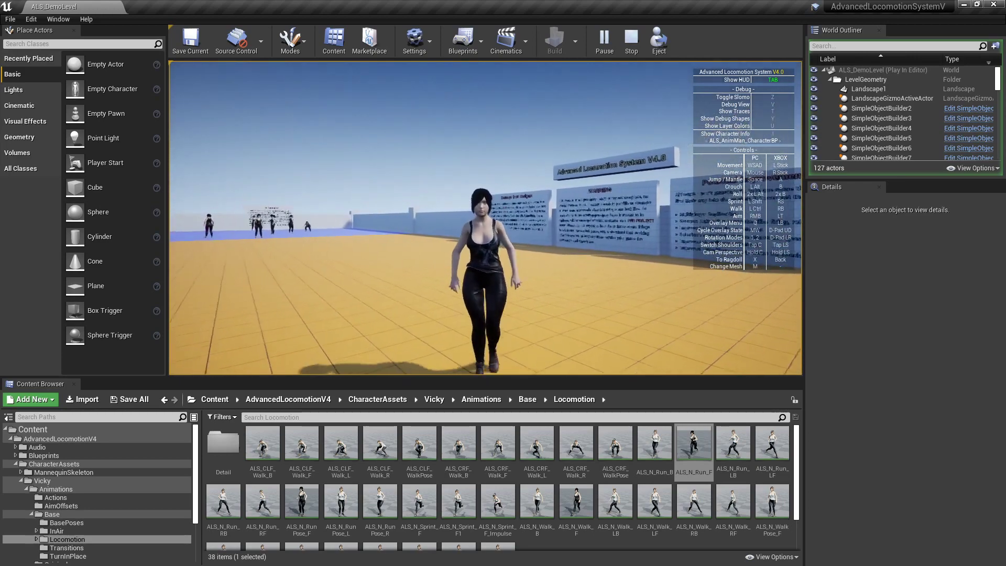
{"action": "key", "text": "s"}
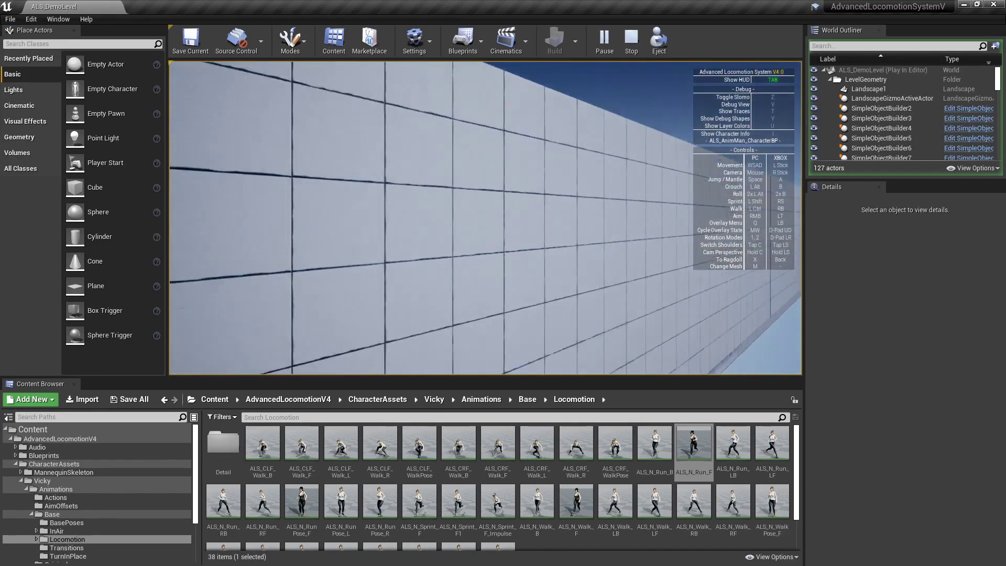
{"action": "key", "text": "w"}
{"action": "key", "text": "a"}
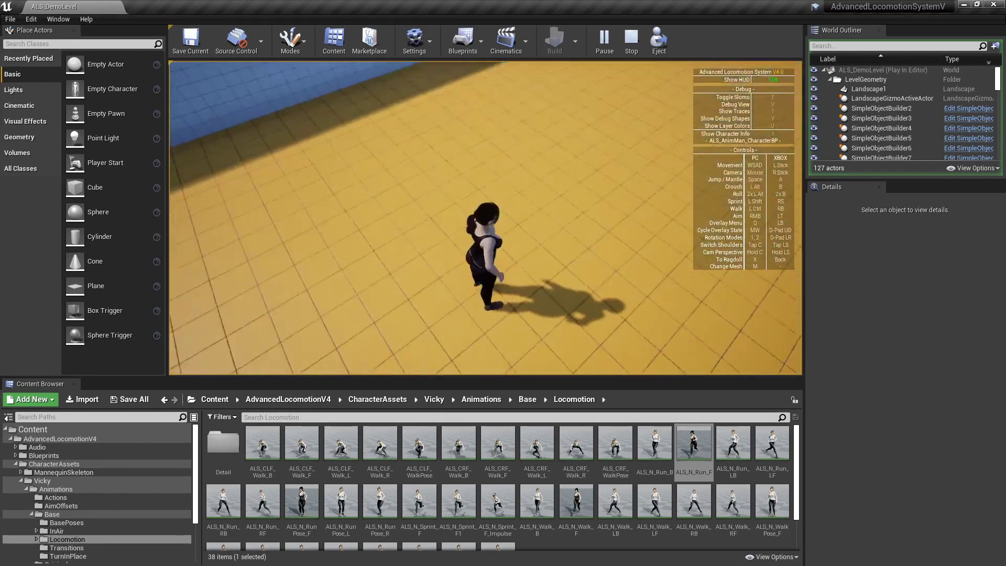
{"action": "key", "text": "Escape"}
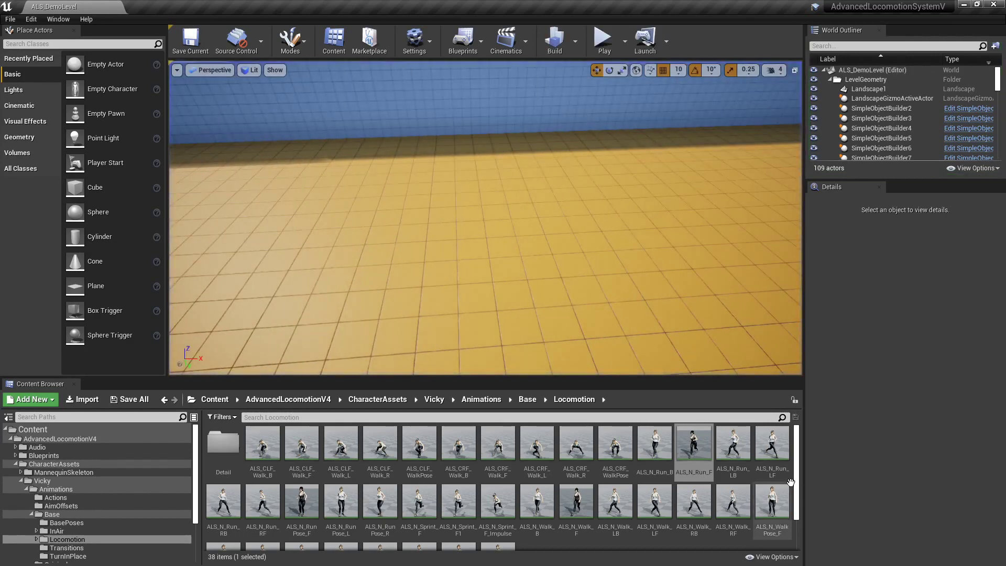
{"action": "left_click_drag", "start_coordinate": [798, 459], "coordinate": [797, 507]}
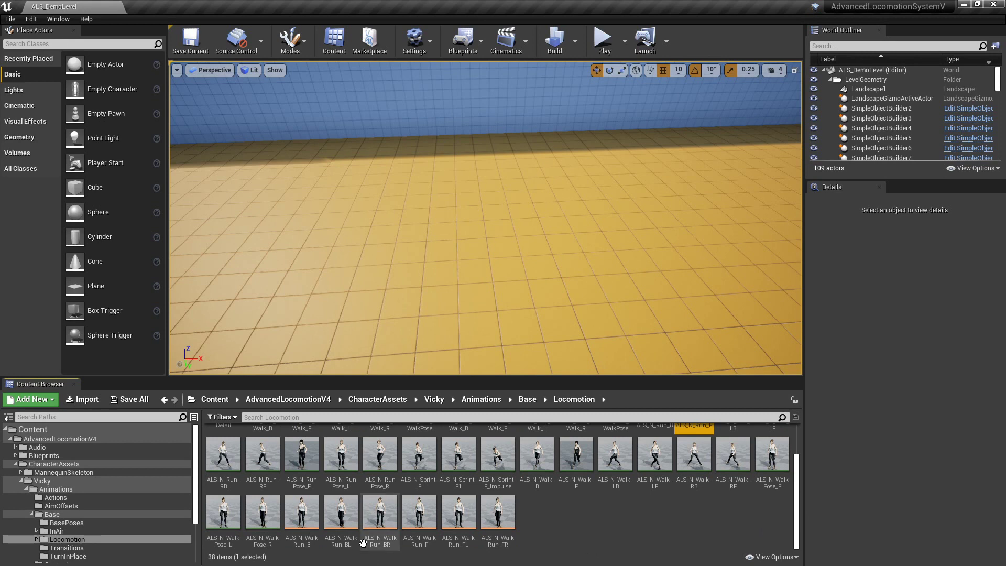
{"action": "double_click", "coordinate": [434, 535]}
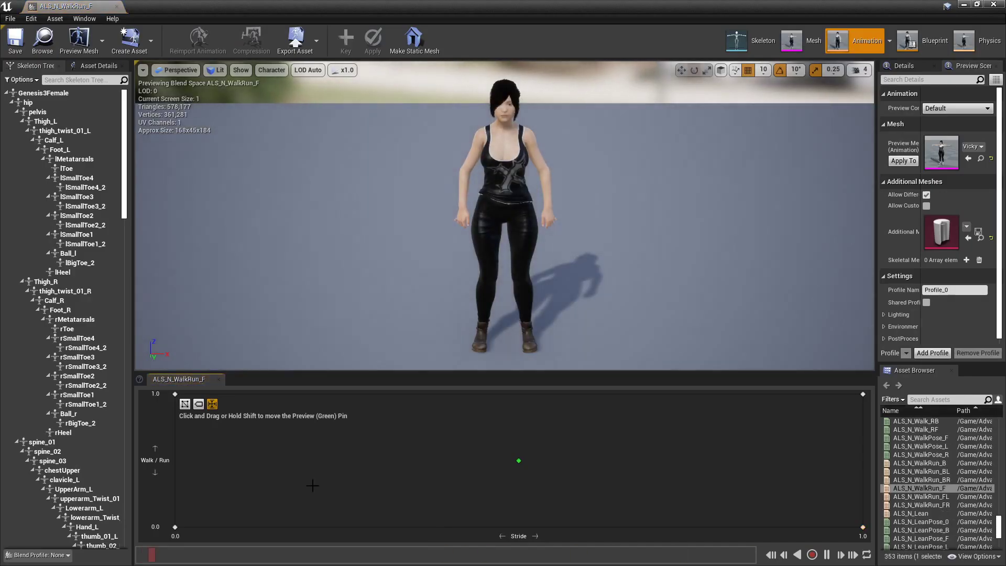
{"action": "left_click_drag", "start_coordinate": [515, 474], "coordinate": [441, 480]}
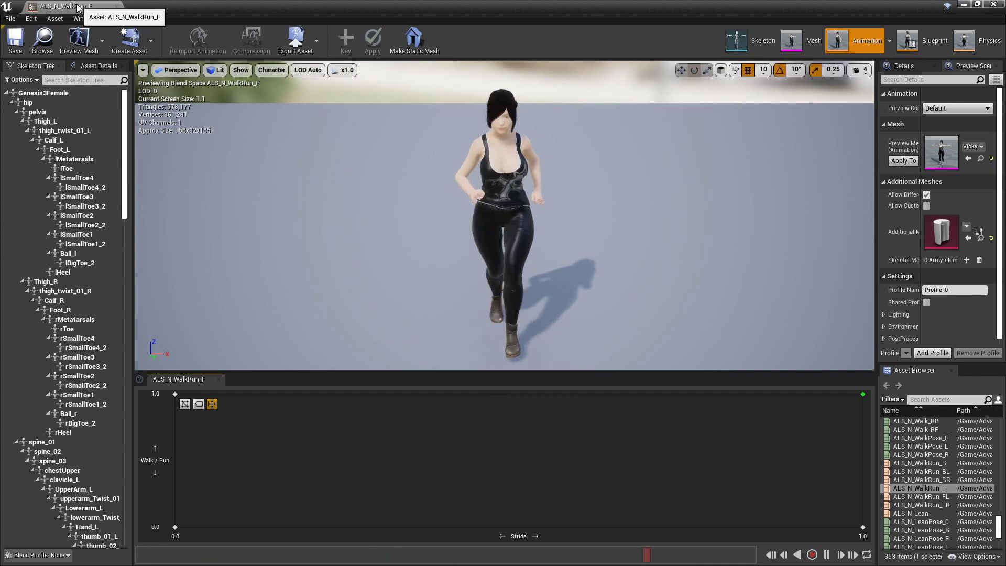
{"action": "left_click", "coordinate": [117, 6]}
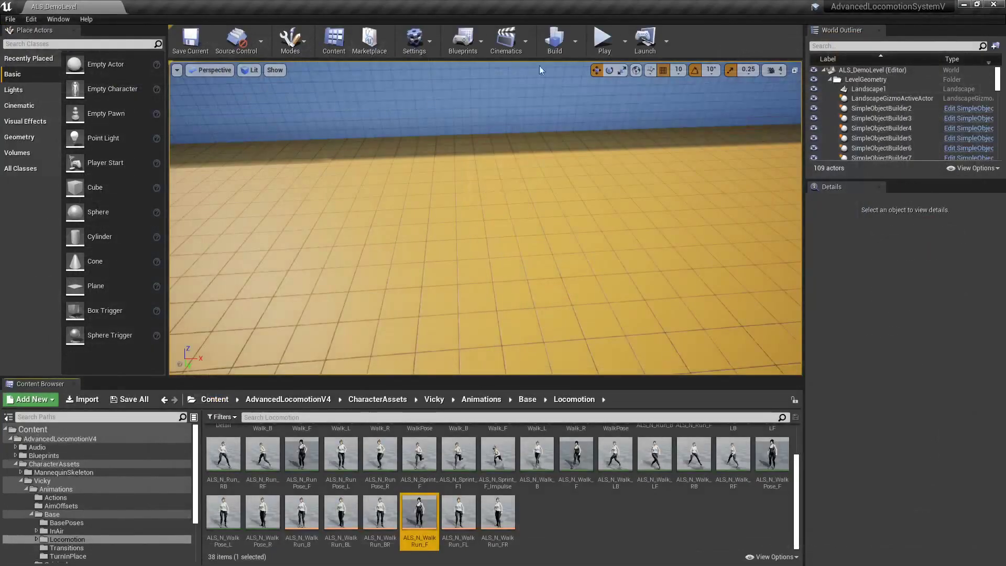